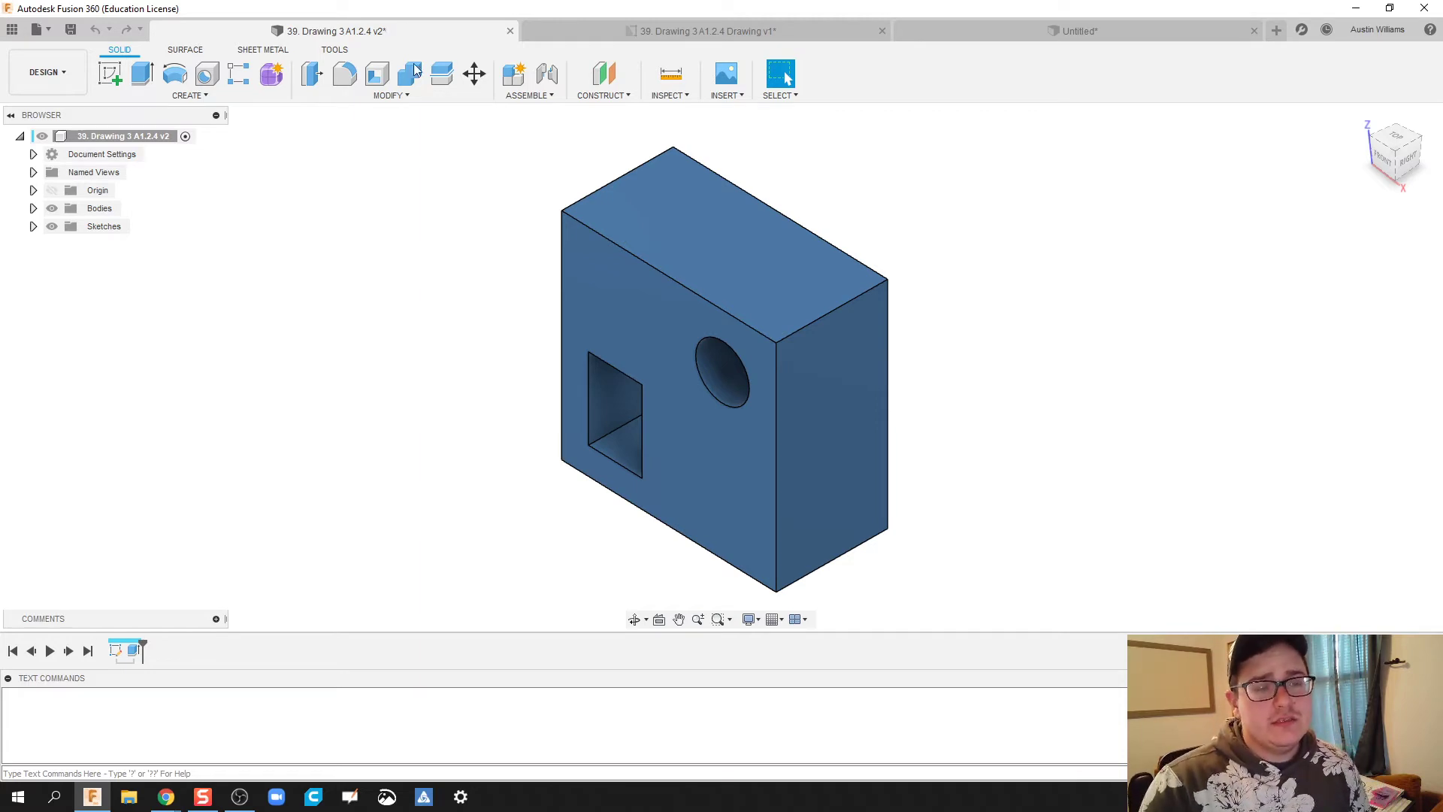
# Switch to the '39. Drawing 3 A1.2.4 Drawing v1' document tab to view the exemplar sheet
pyautogui.click(684, 31)
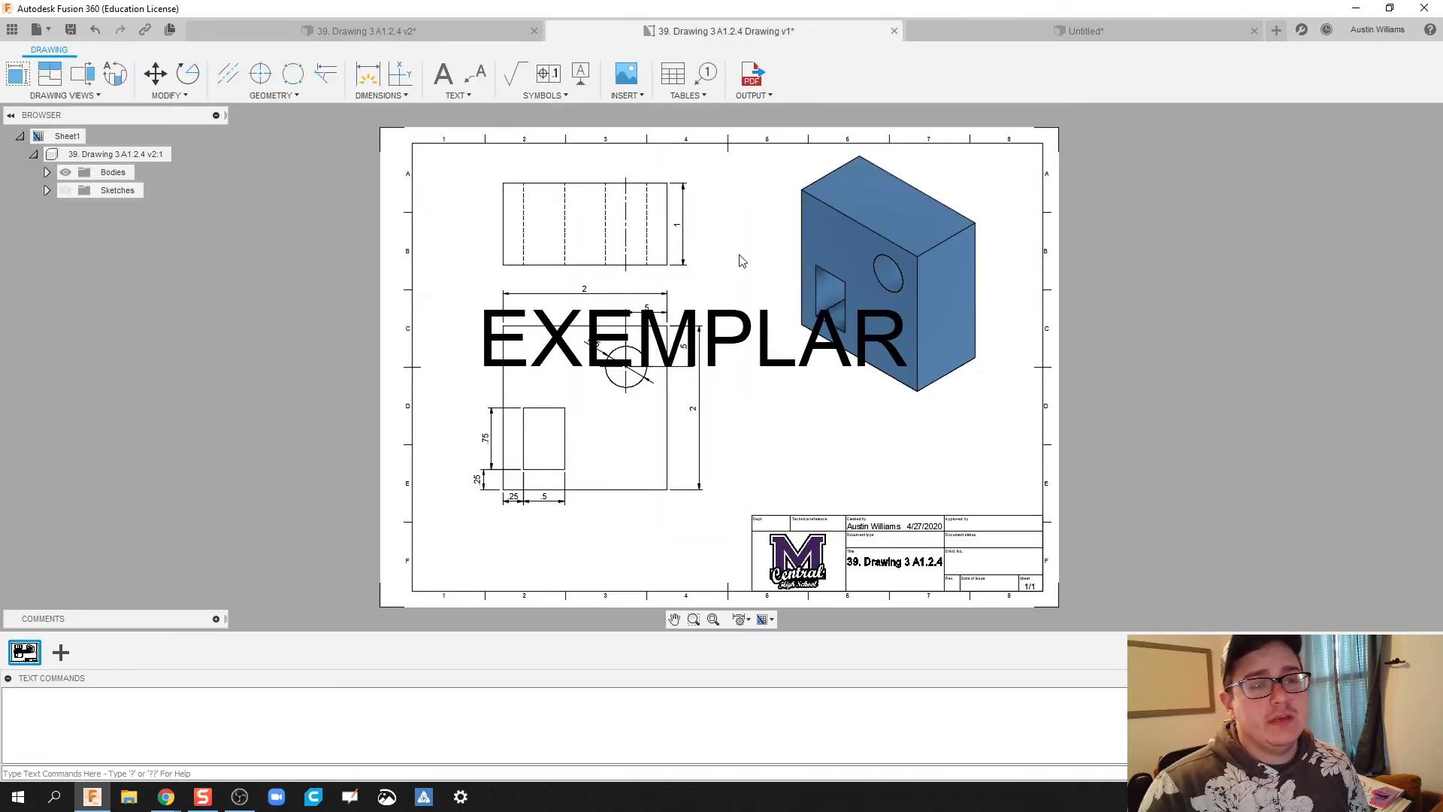
# In the Untitled design holding the reference image, confirm the document units stay at inches
pyautogui.click(1061, 35)
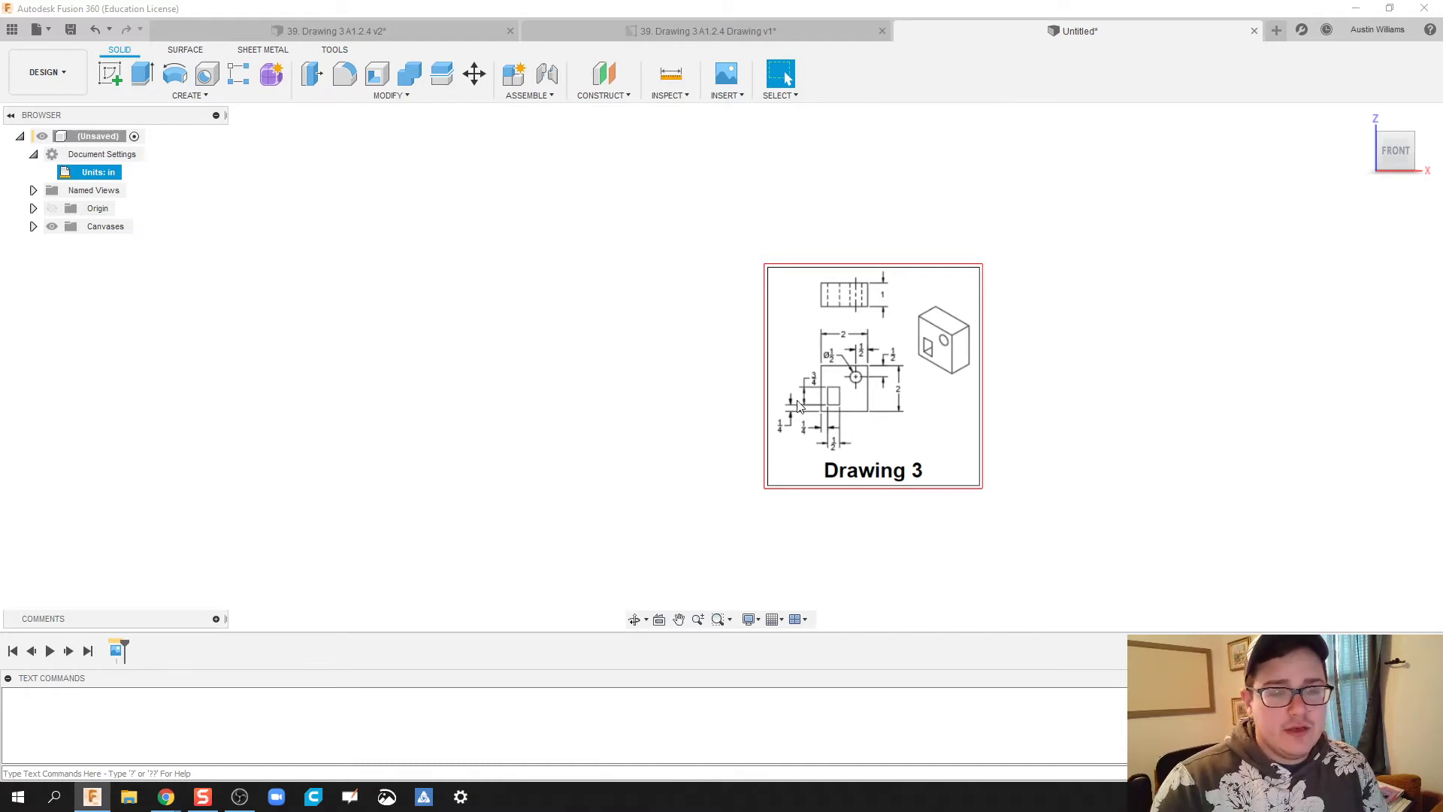
pyautogui.scroll(4, 707, 406)
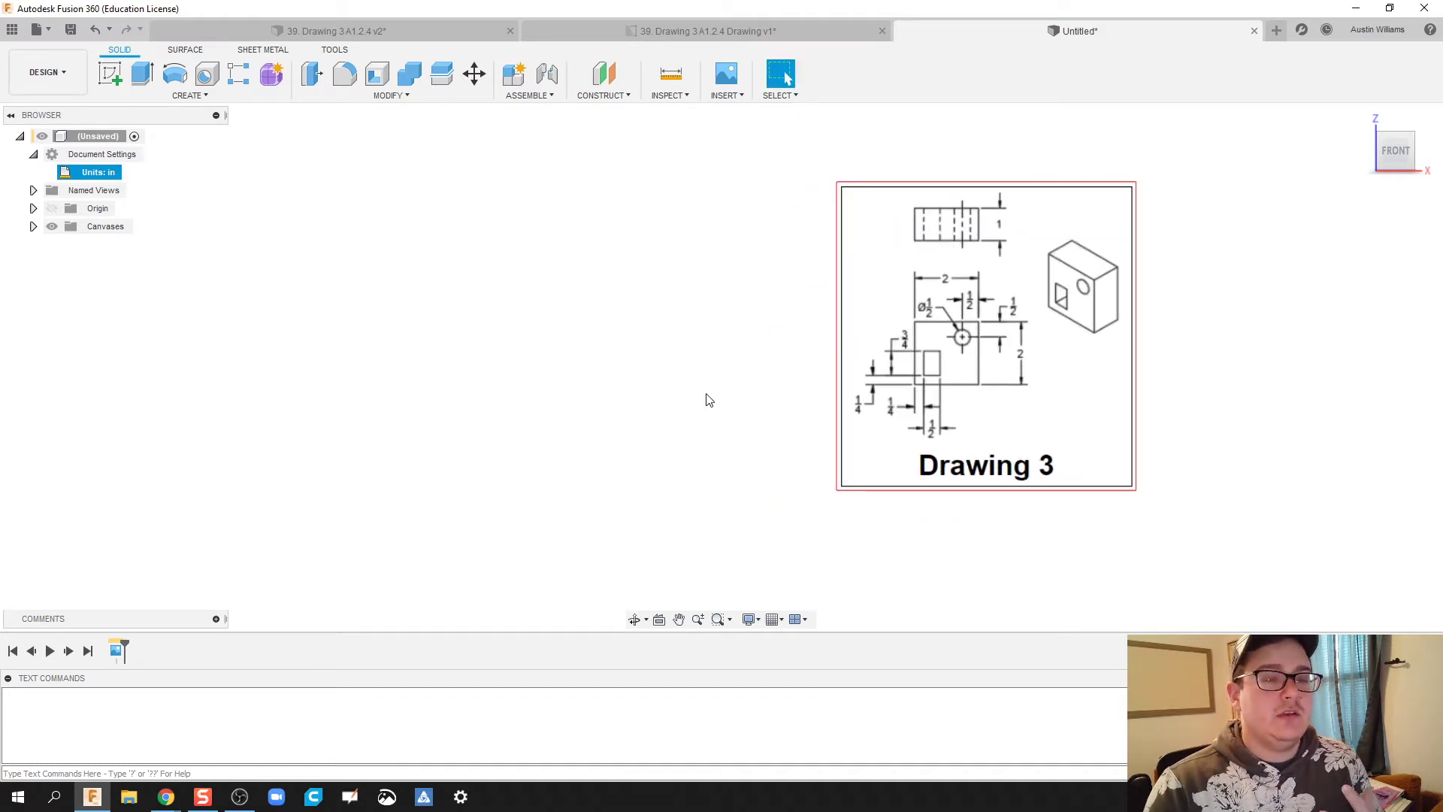
pyautogui.moveTo(130, 176)
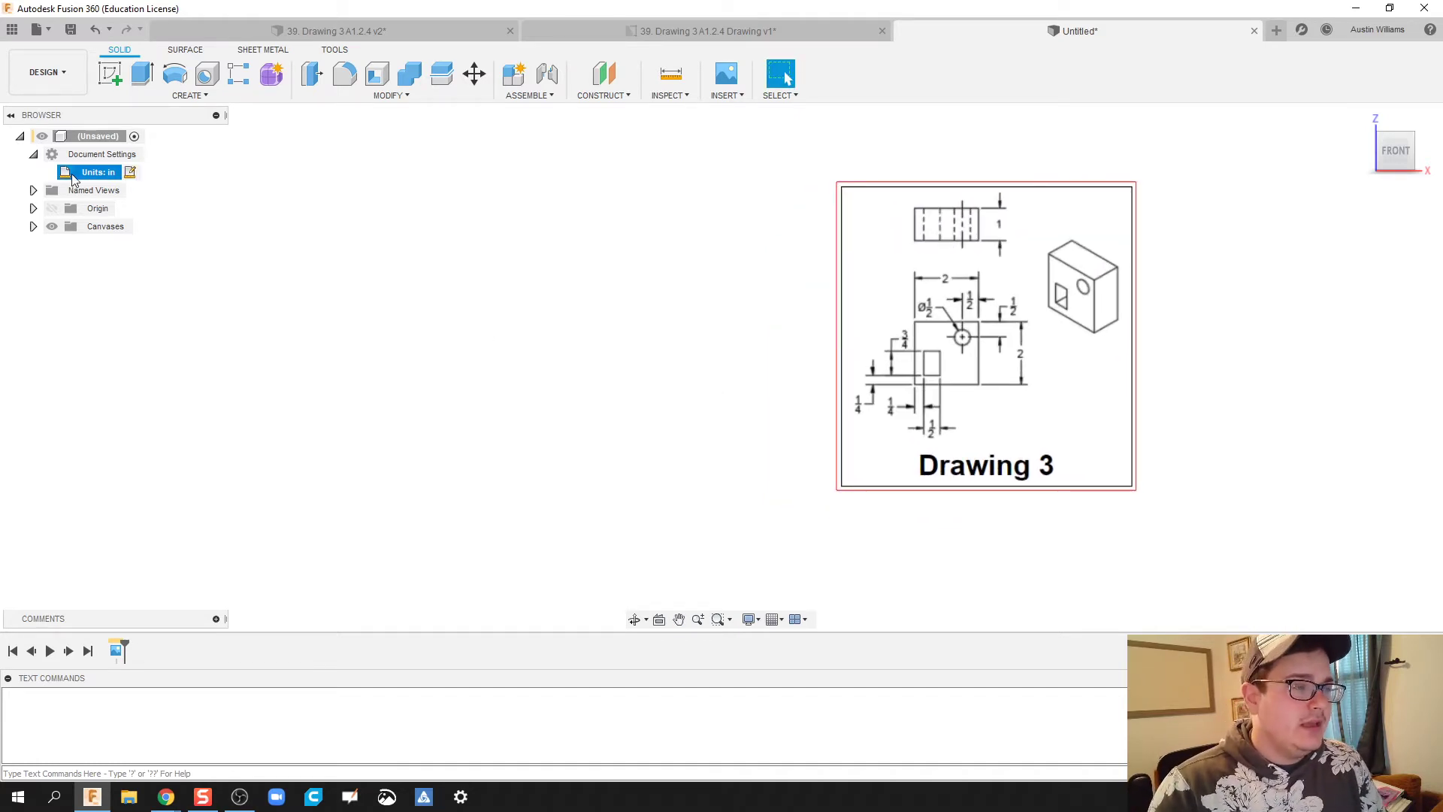
pyautogui.click(129, 175)
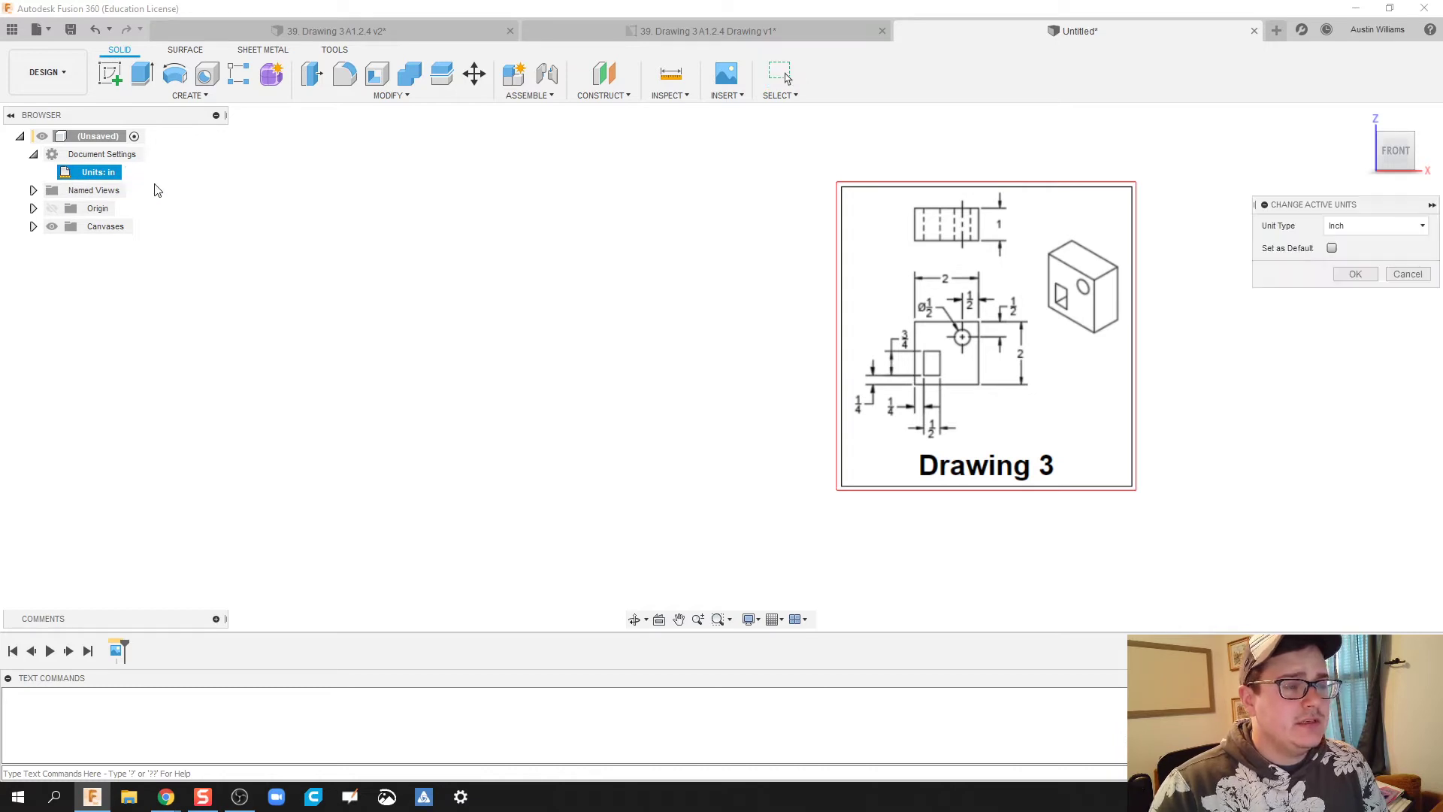
pyautogui.click(1355, 273)
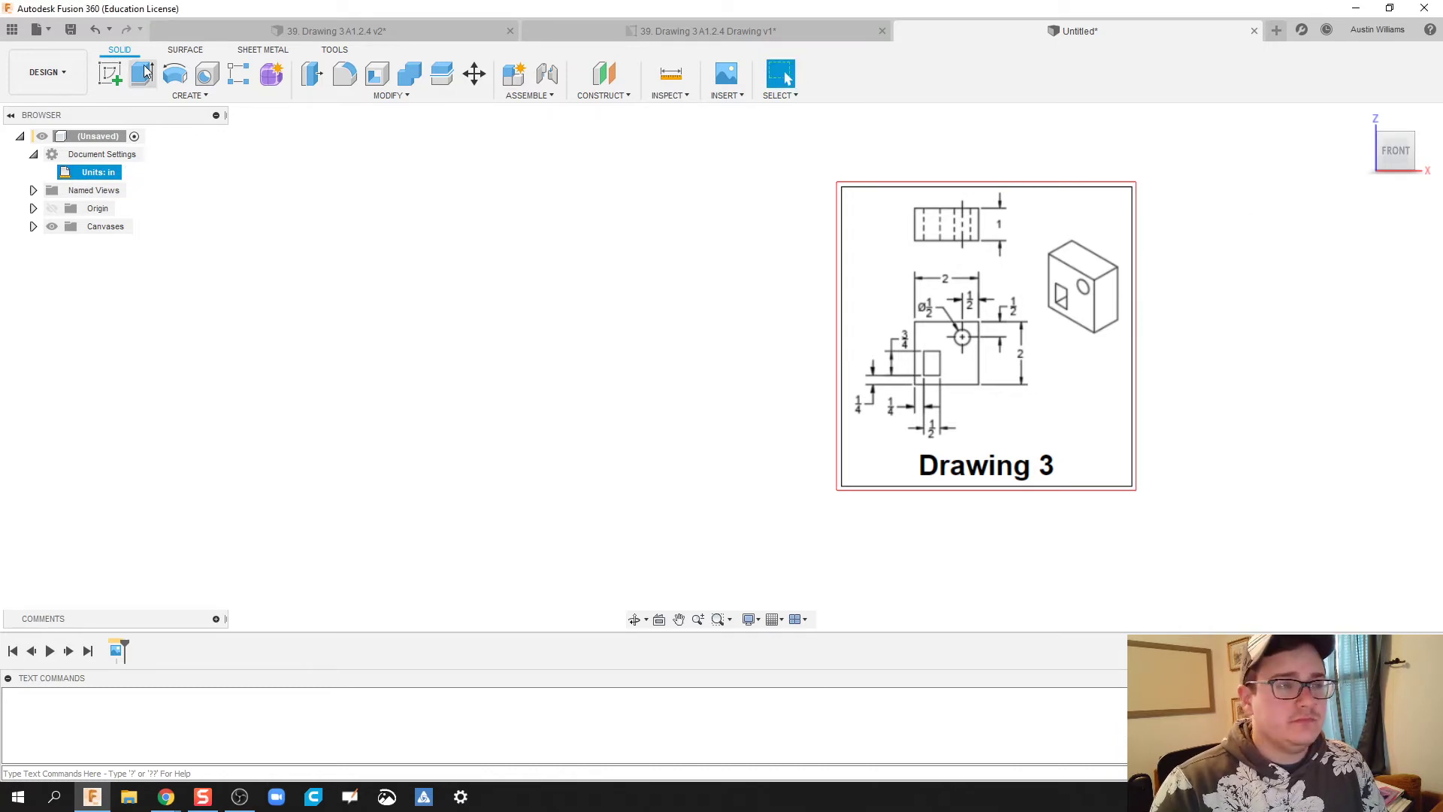
# On the front plane, sketch a 2 × 2 in center rectangle at the origin
pyautogui.click(103, 79)
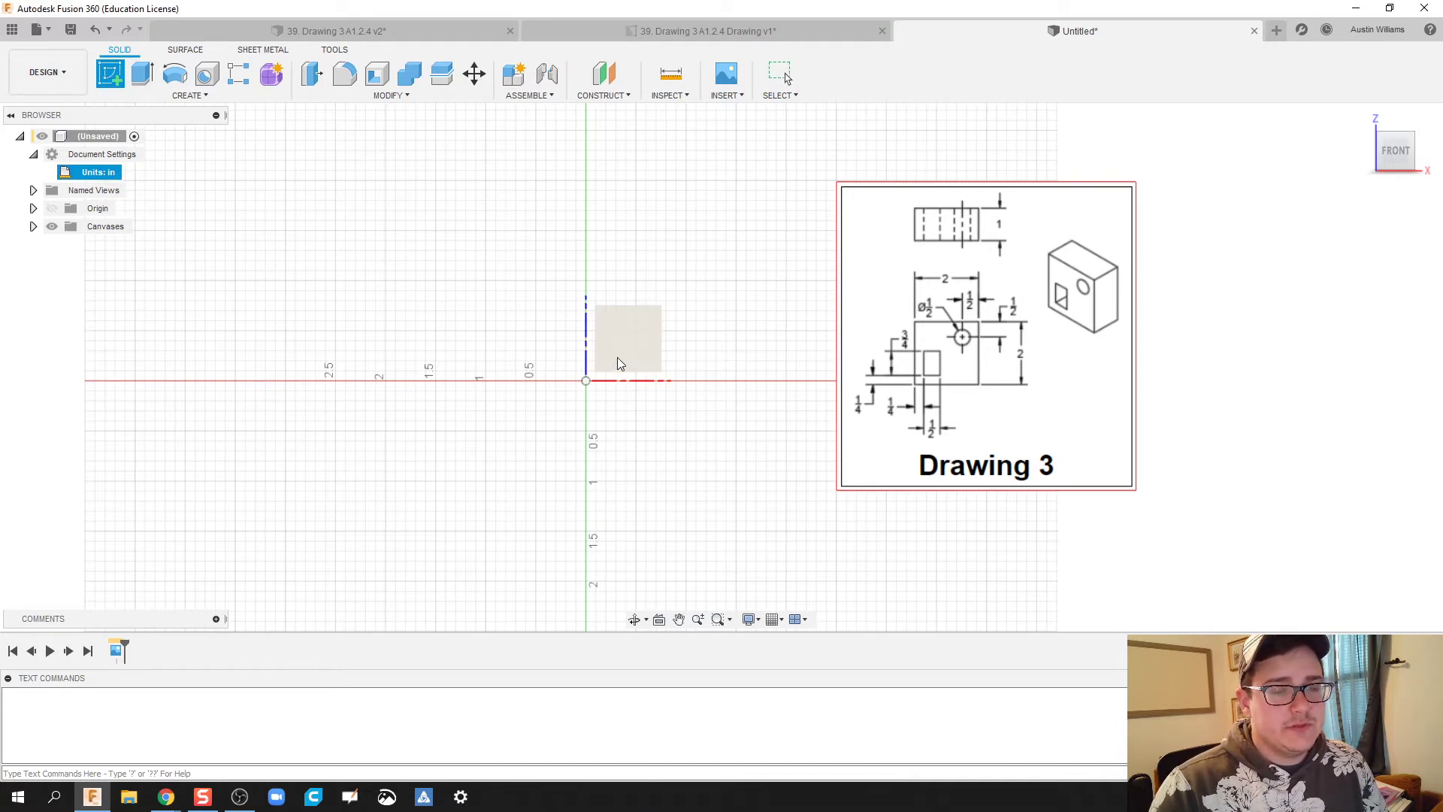
pyautogui.click(617, 356)
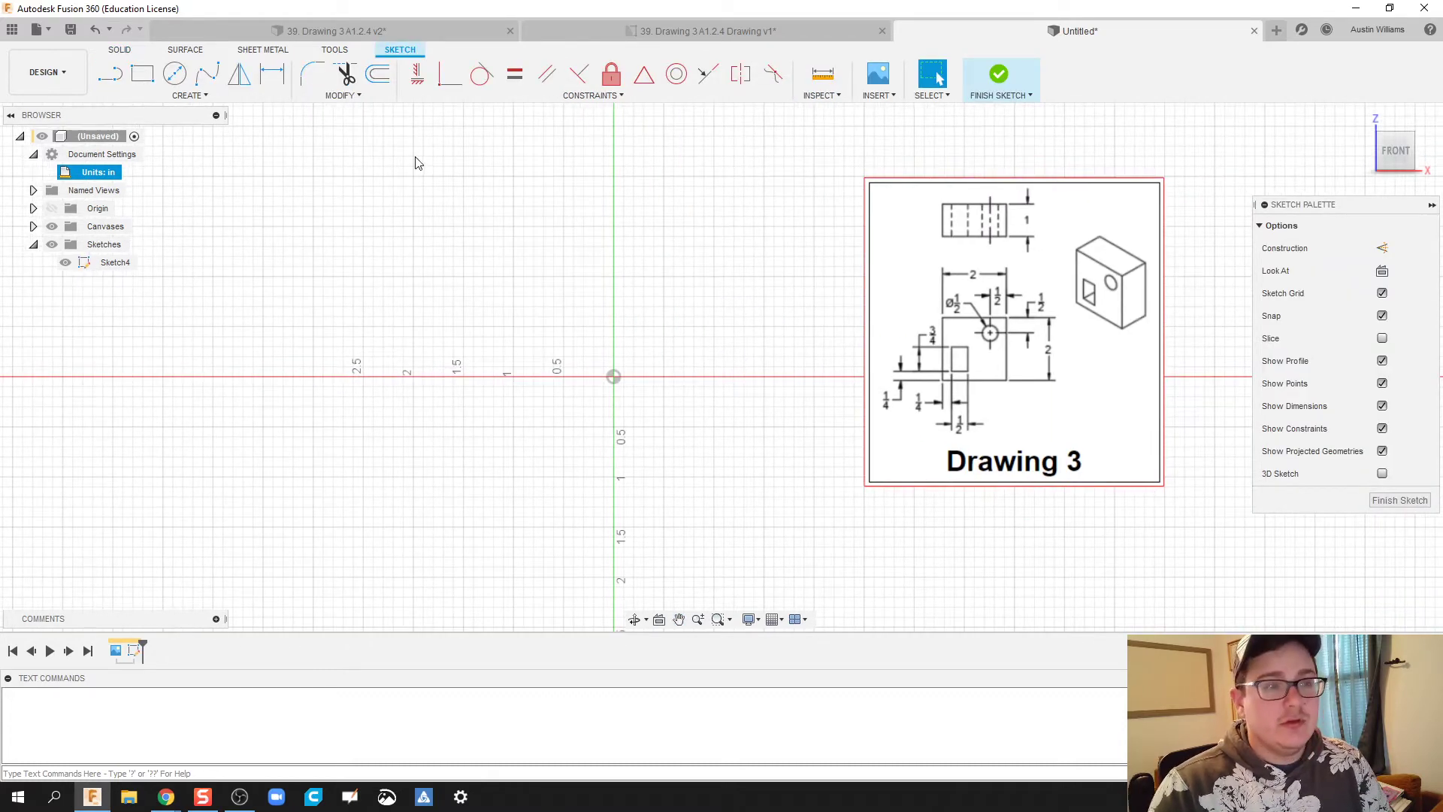
pyautogui.press('r')
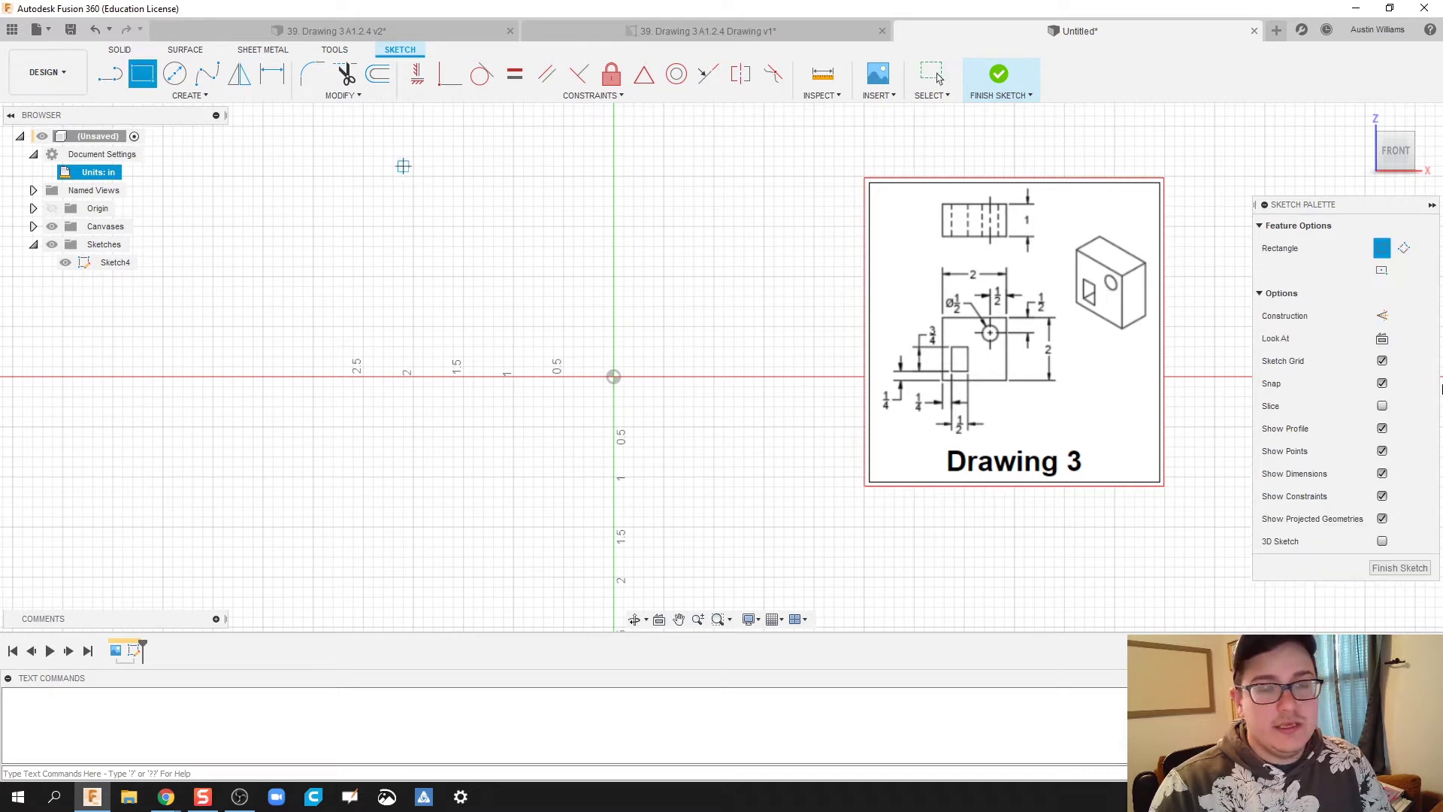
pyautogui.click(1381, 271)
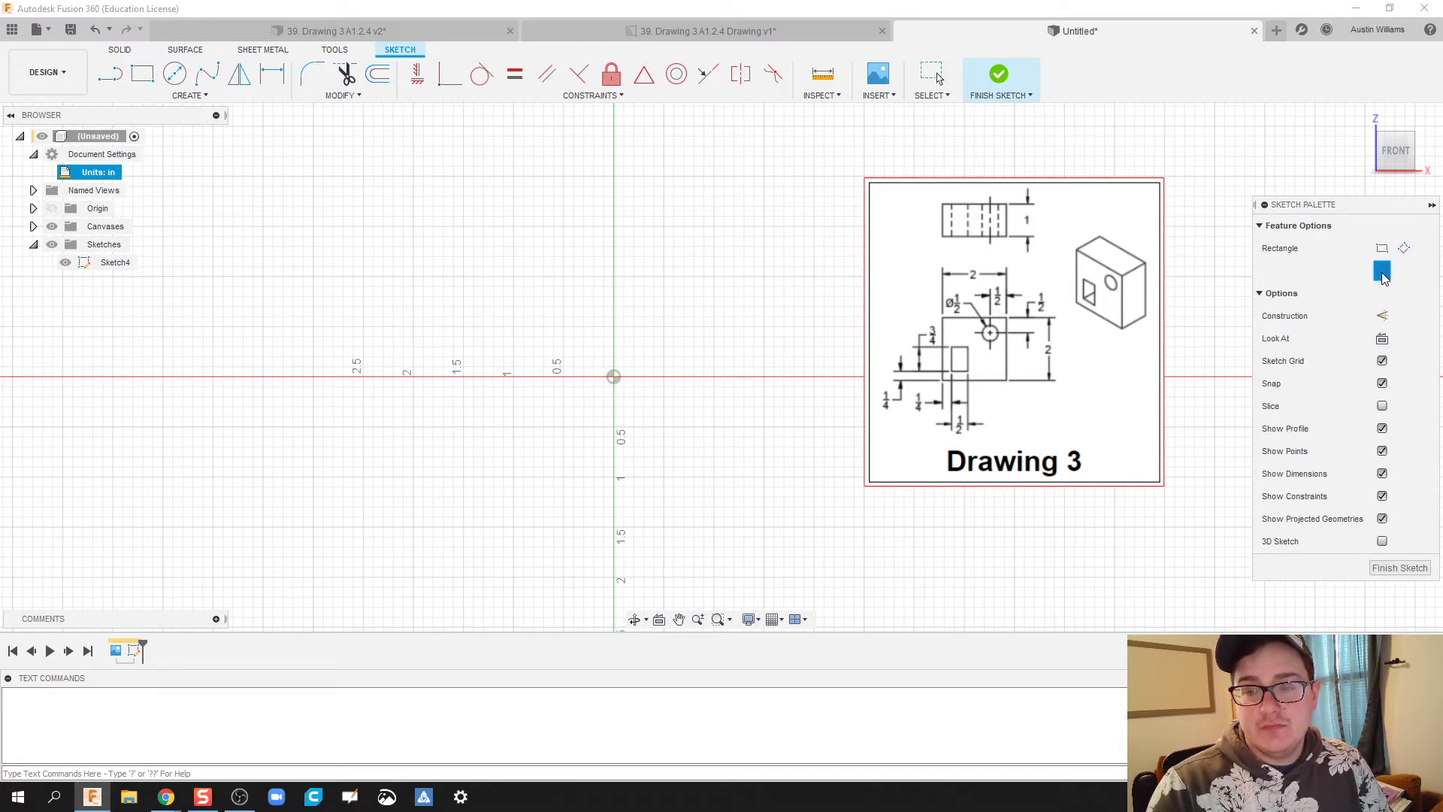
pyautogui.click(614, 377)
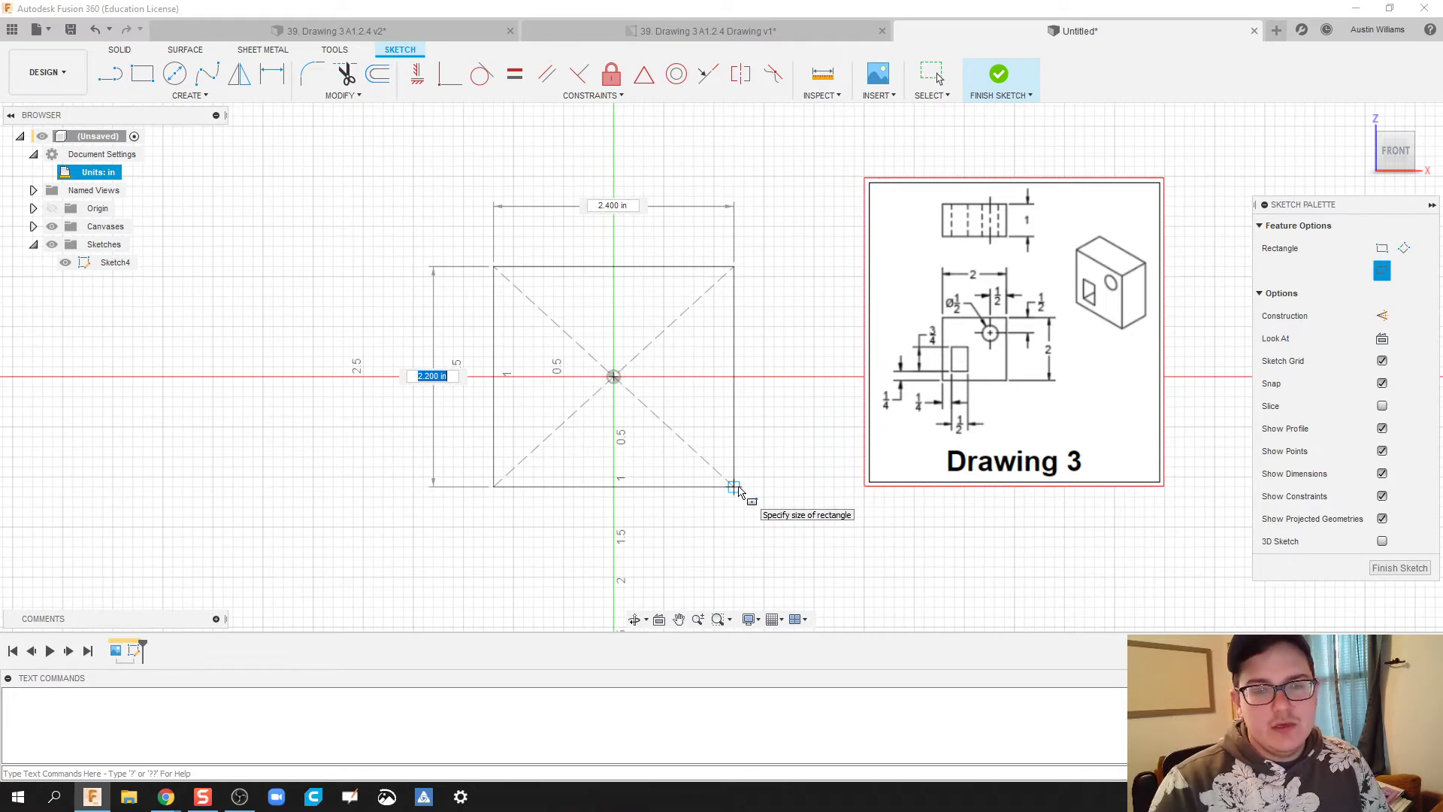
pyautogui.write('2')
pyautogui.press('Tab')
pyautogui.write('2')
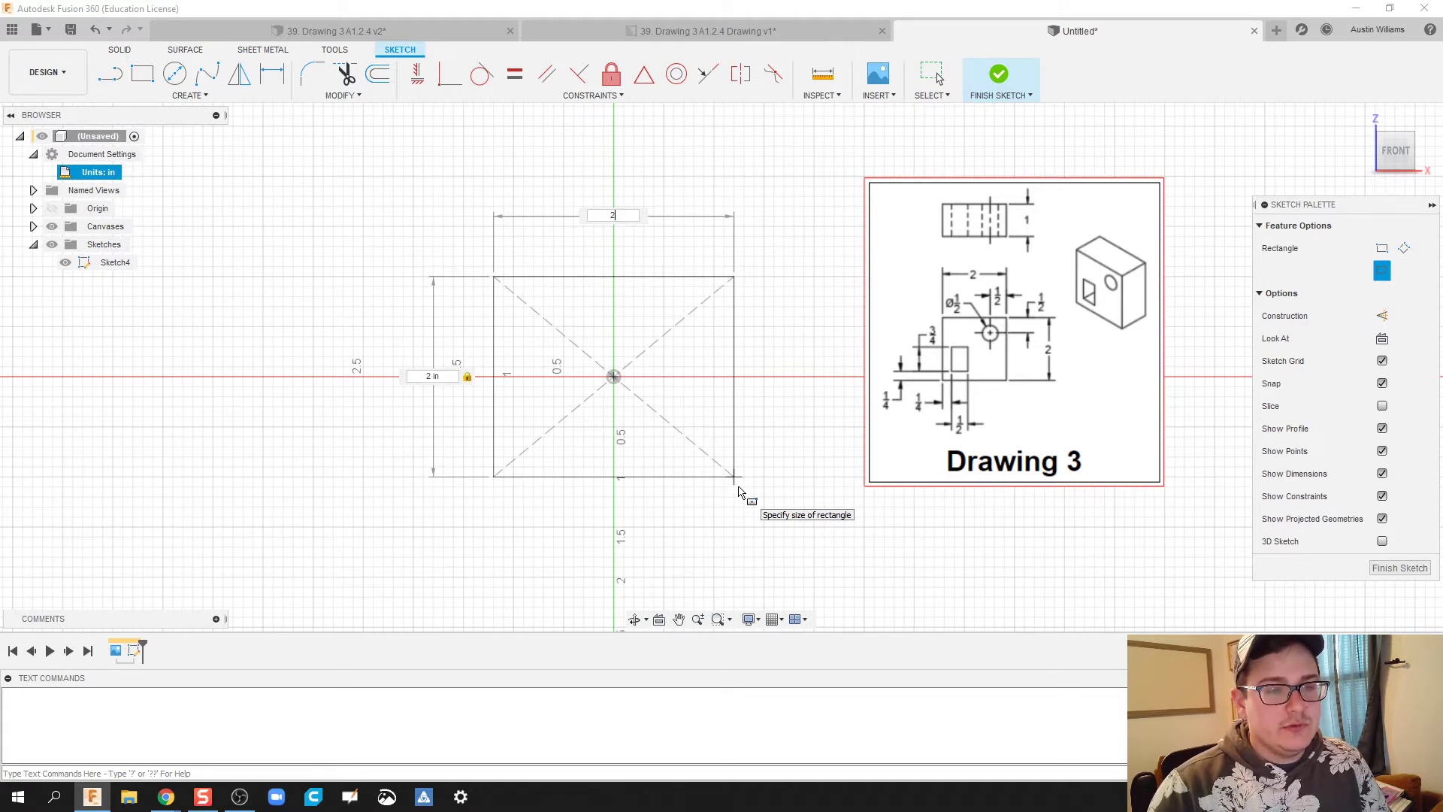
pyautogui.press('Tab')
pyautogui.press('Return')
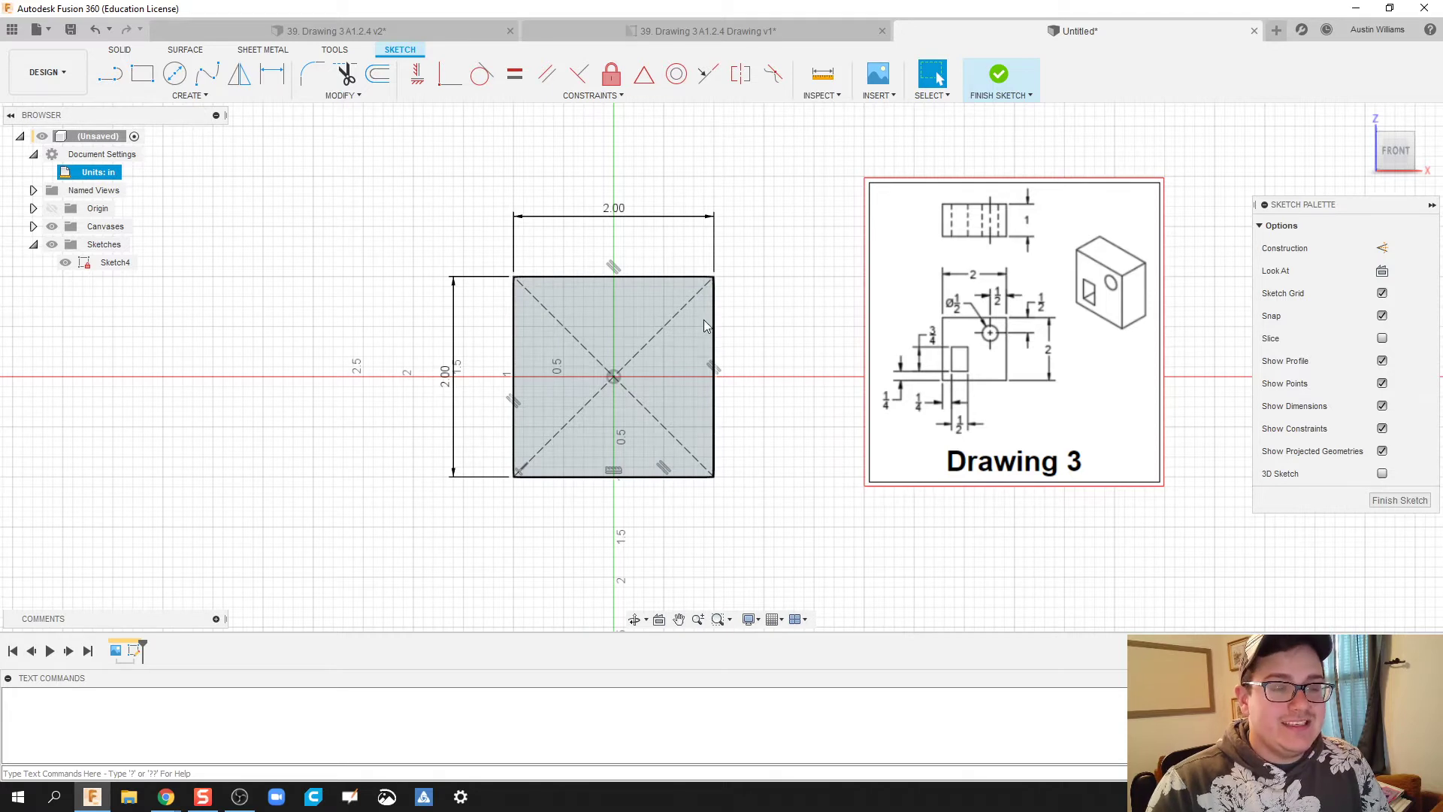
pyautogui.press('c')
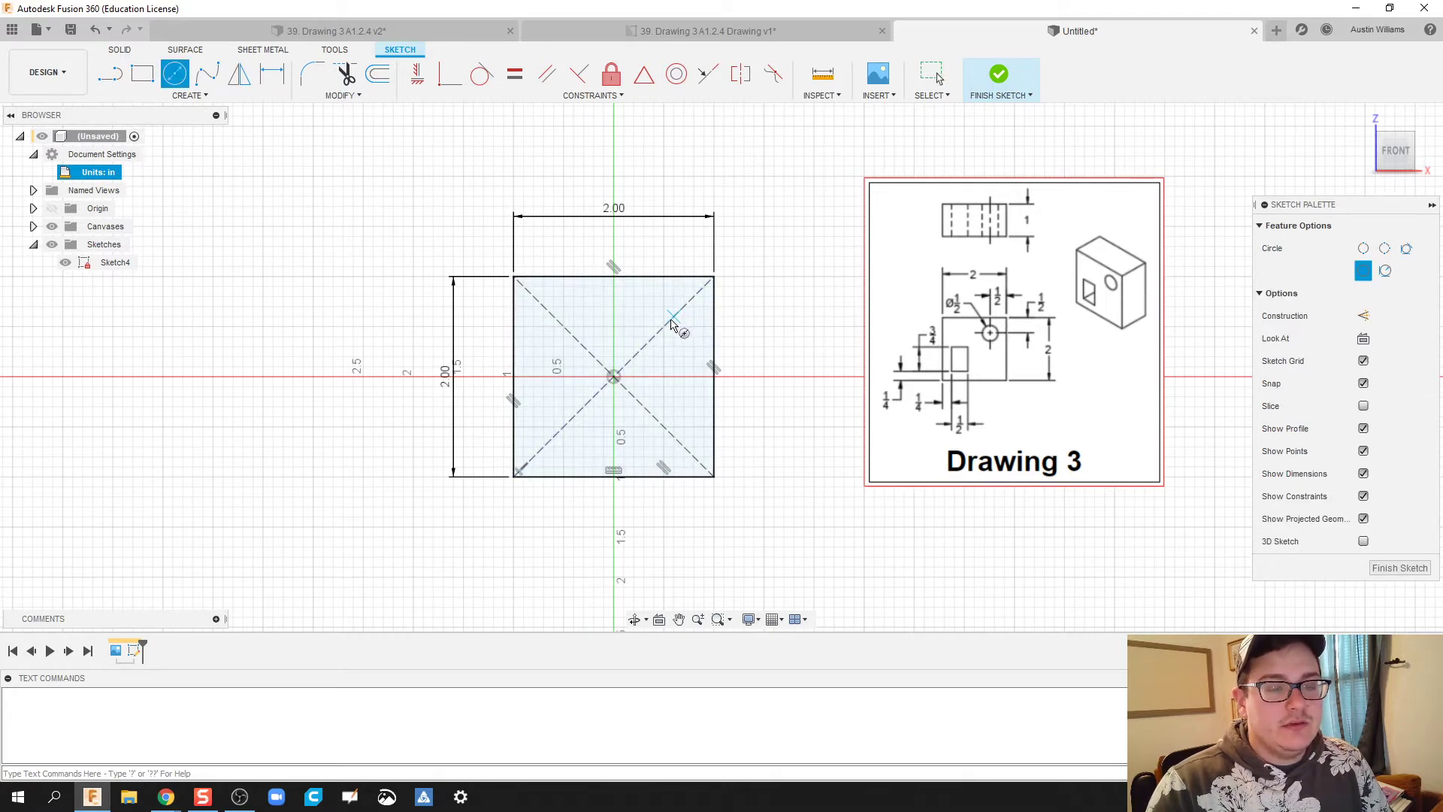
# Draw a circle on the square's diagonal and dimension its centre 0.5 in from the right edge
pyautogui.click(673, 317)
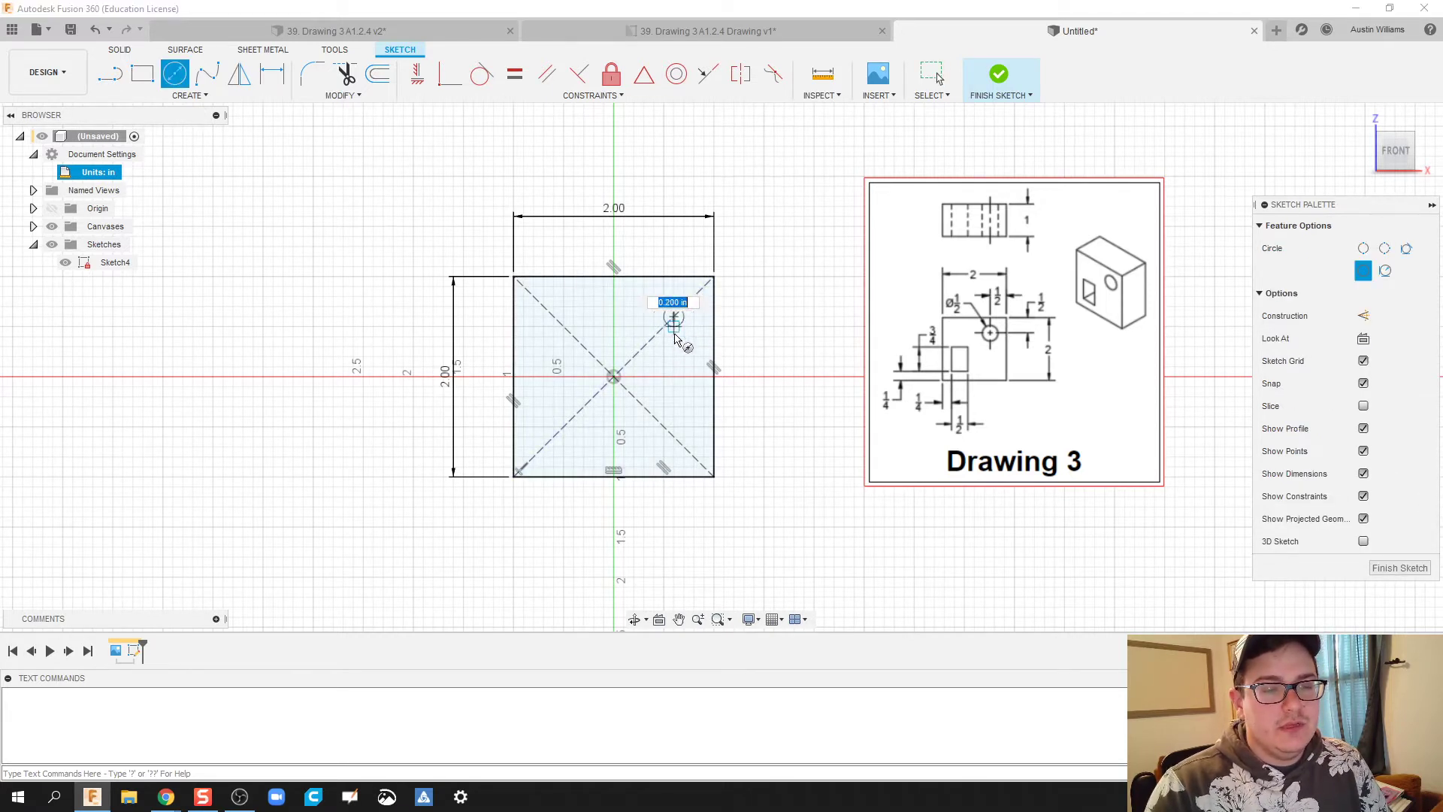
pyautogui.click(676, 348)
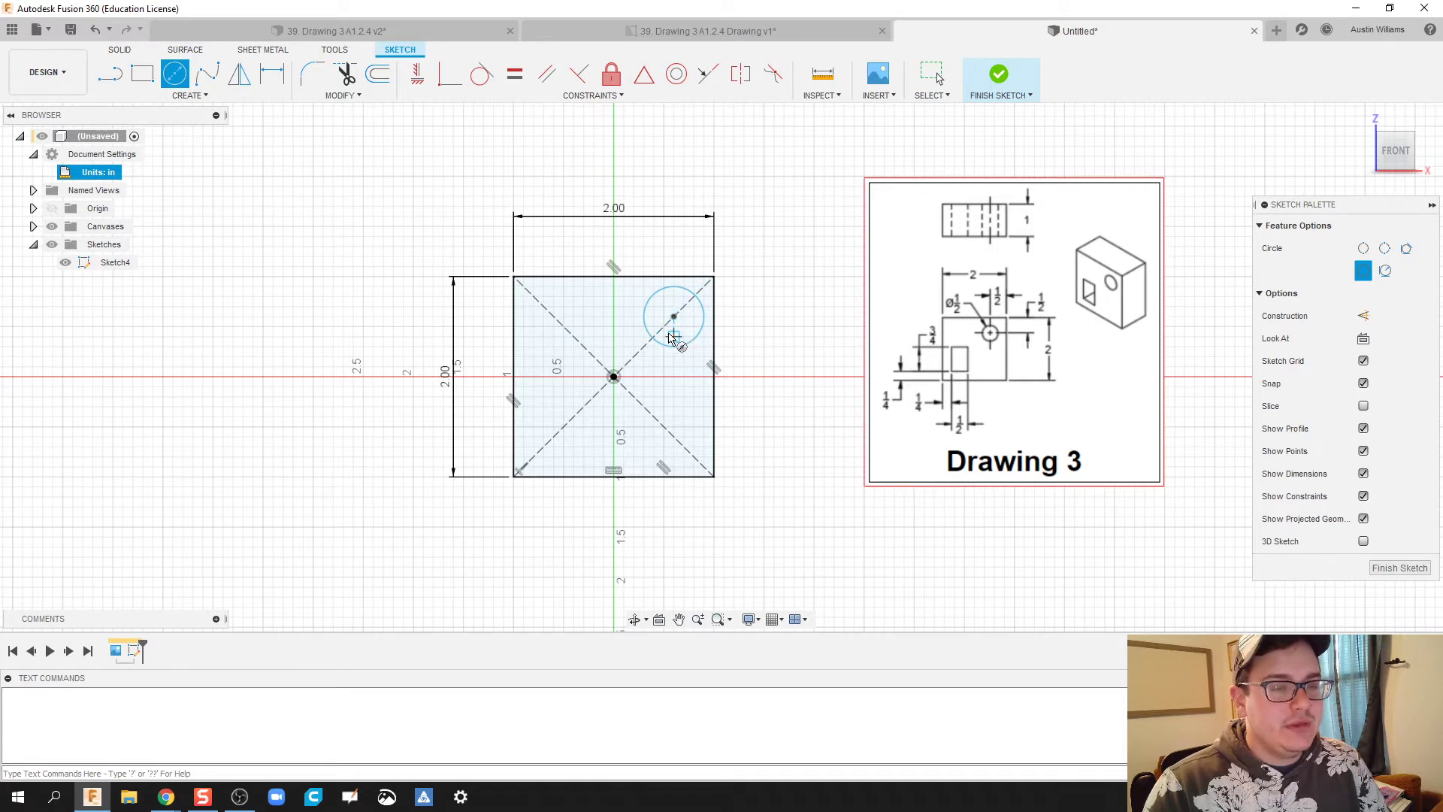
pyautogui.press('d')
pyautogui.click(674, 316)
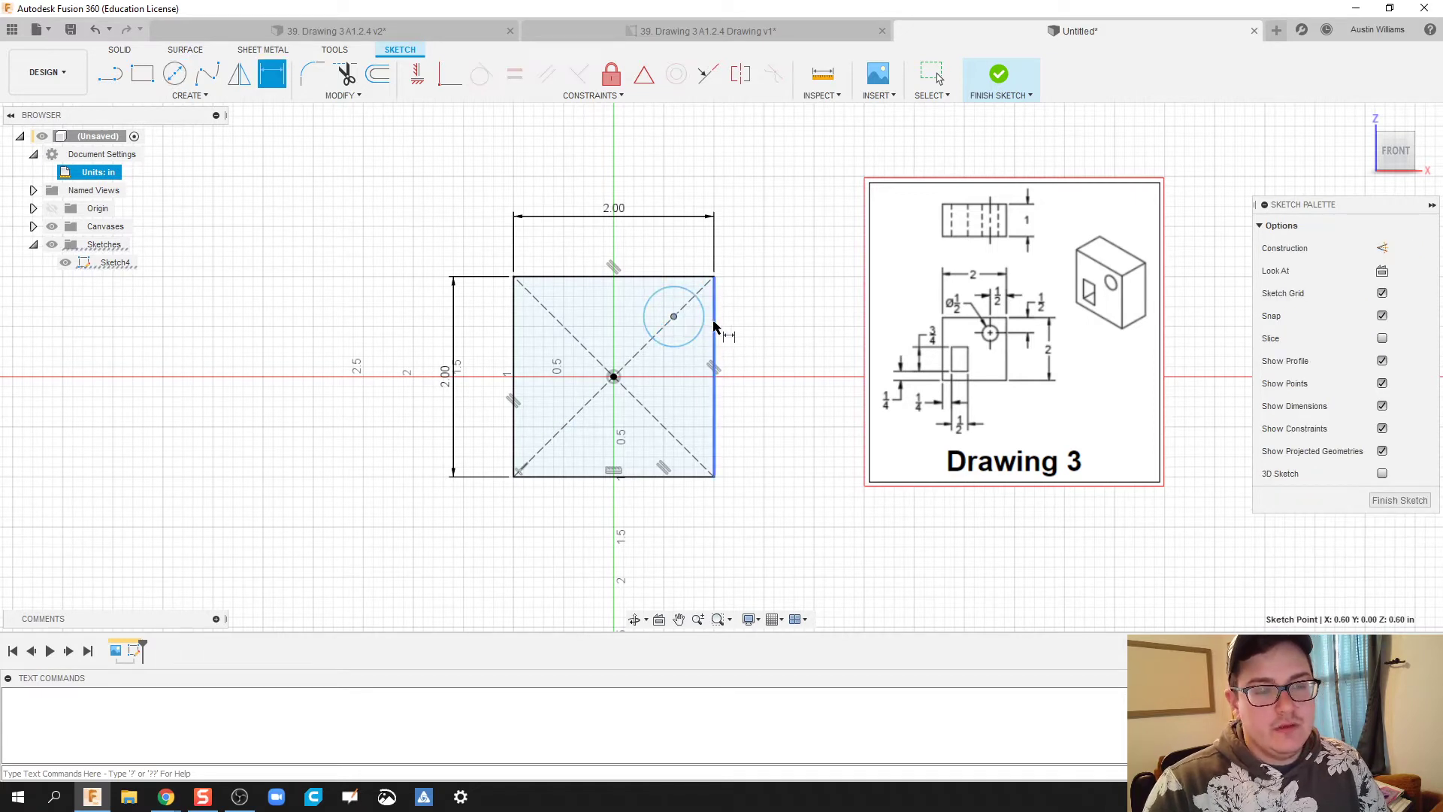
pyautogui.click(714, 329)
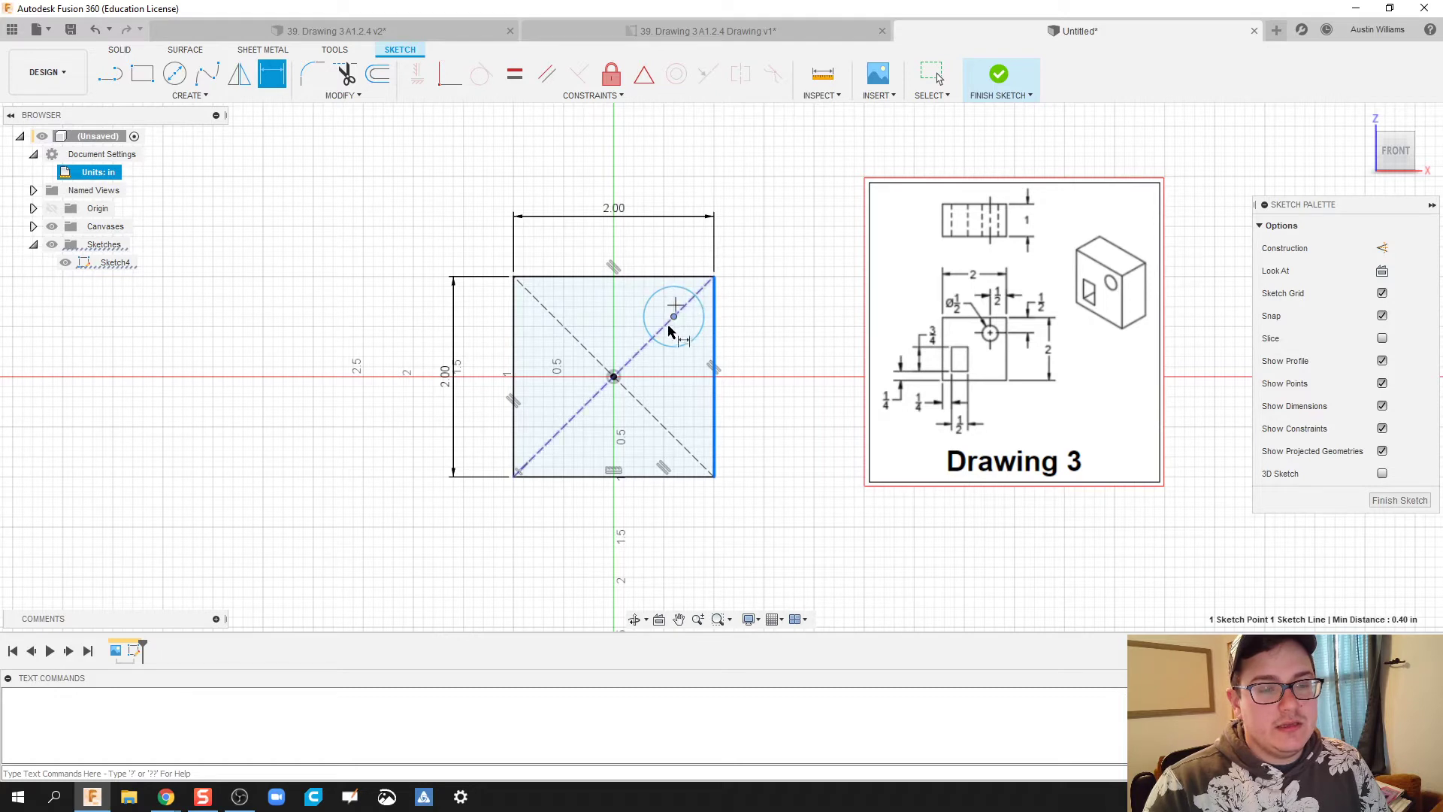
pyautogui.click(690, 257)
pyautogui.write('0')
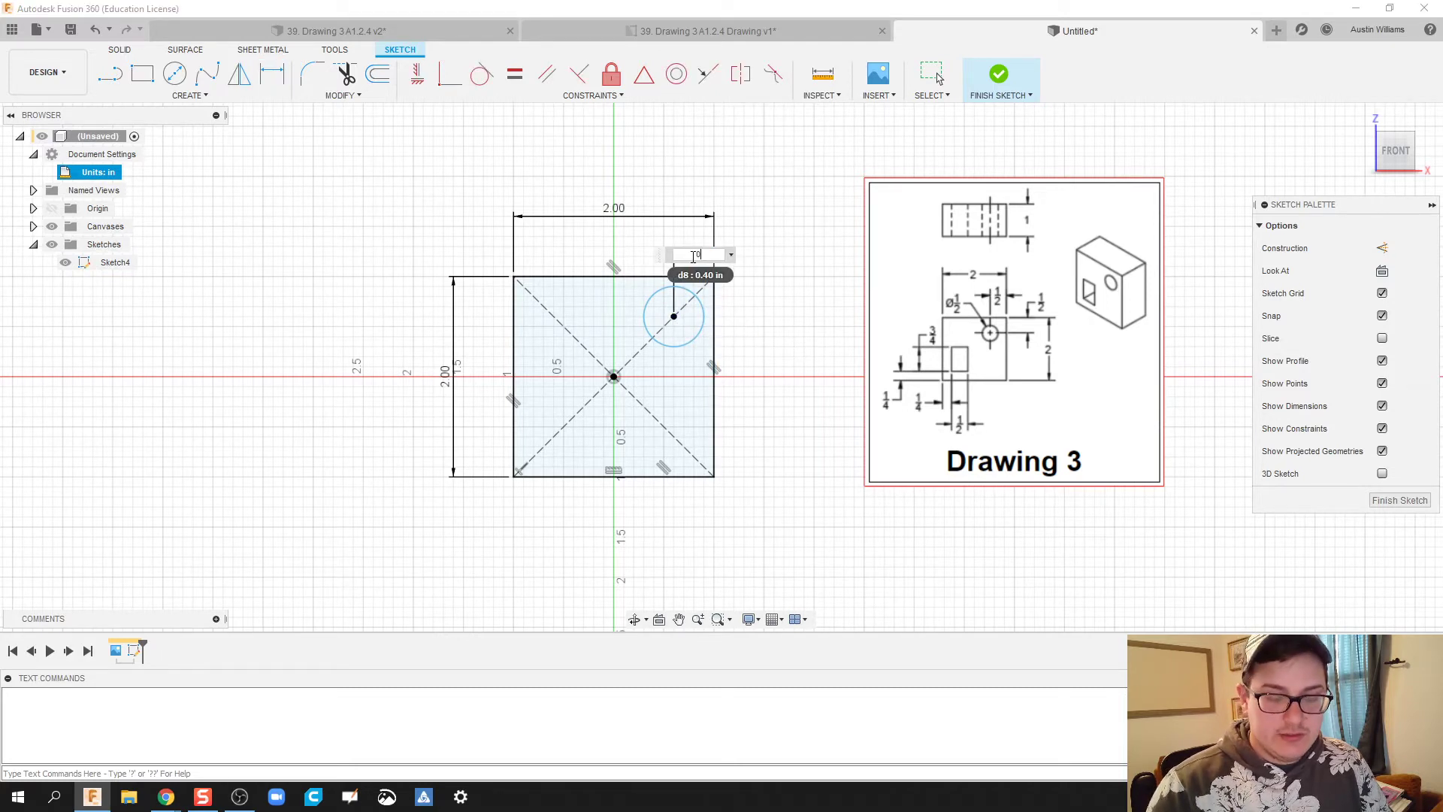
pyautogui.write('.5')
pyautogui.press('Return')
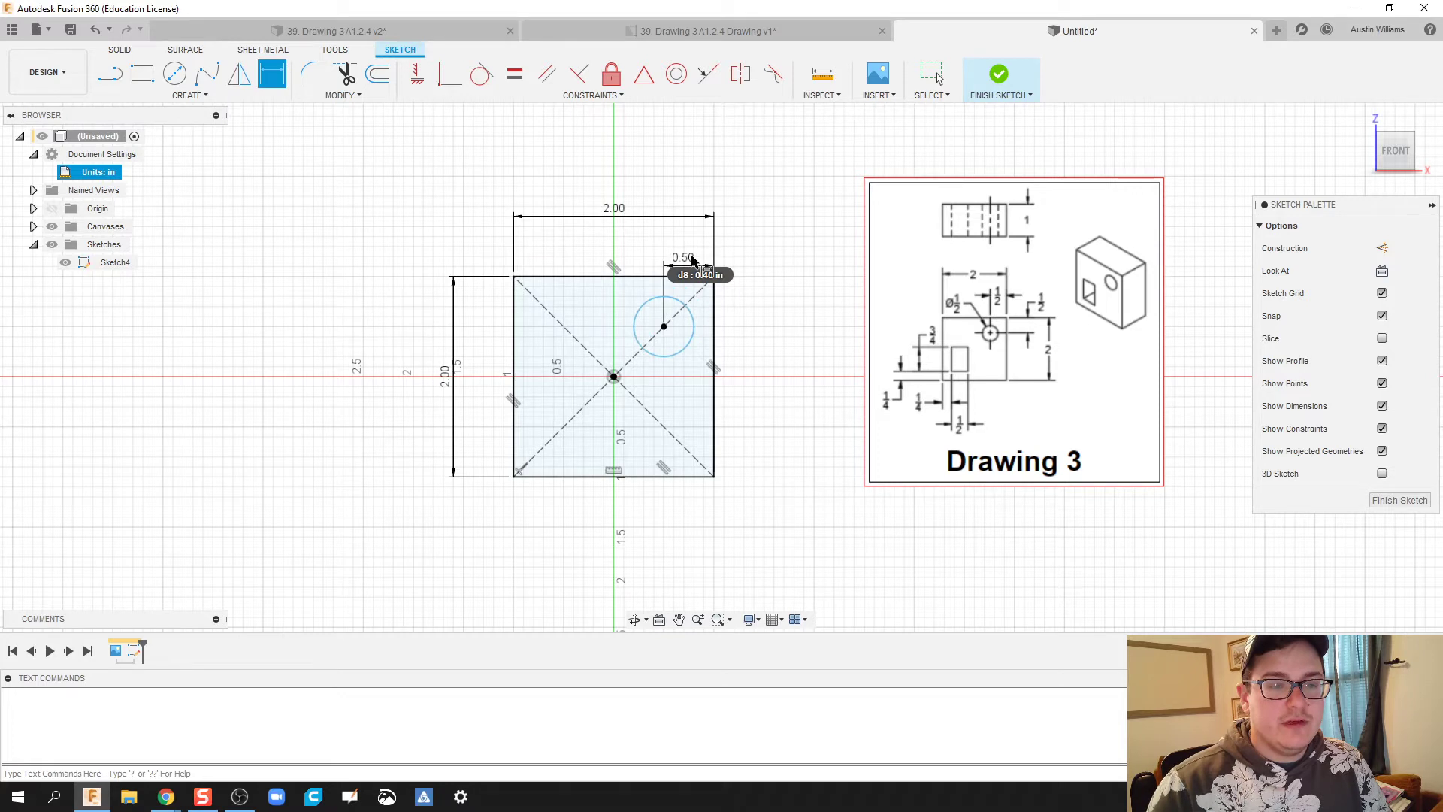
# Add the circle centre's distance from the top edge as a driven reference dimension
pyautogui.click(664, 326)
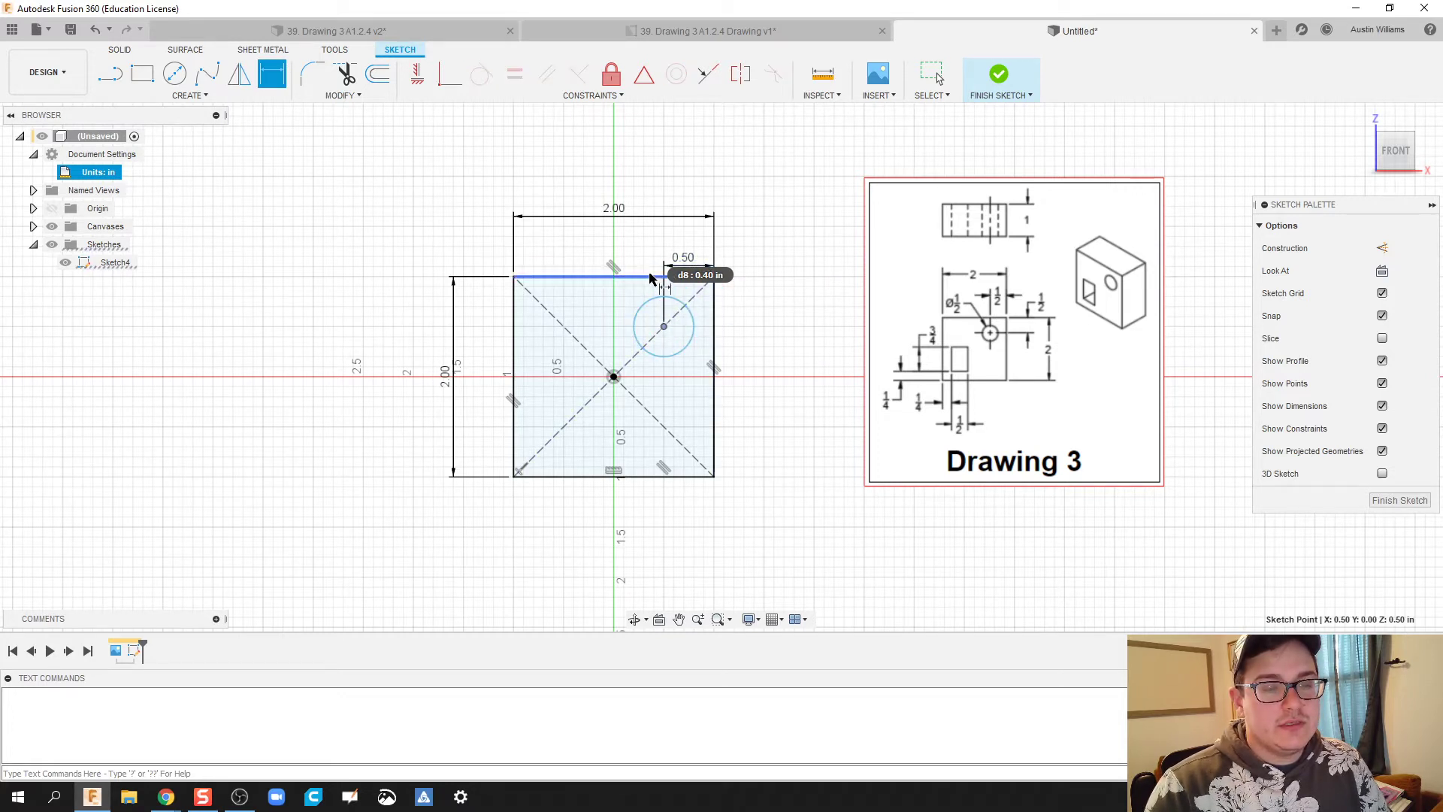
pyautogui.click(744, 317)
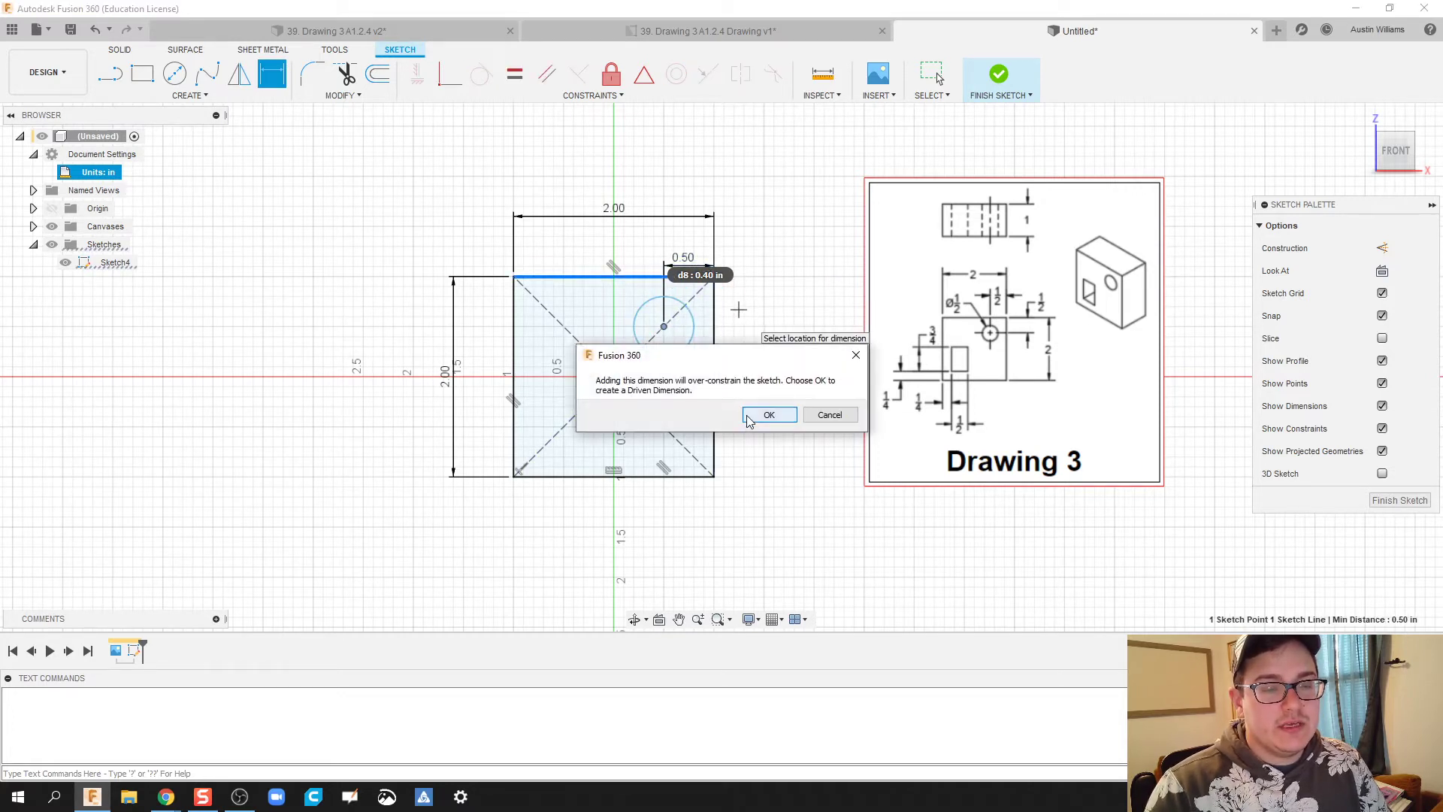
pyautogui.click(770, 416)
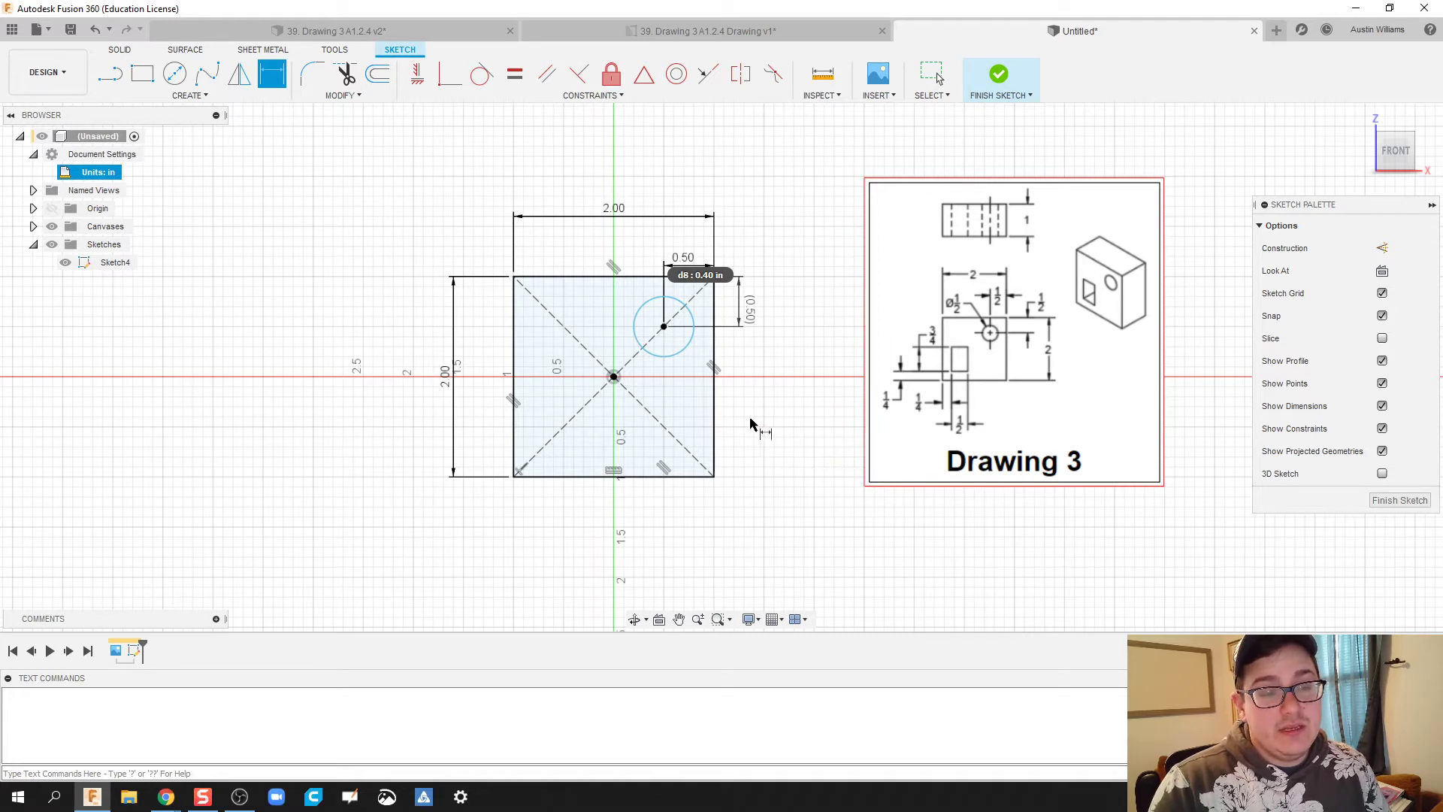
pyautogui.press('Escape')
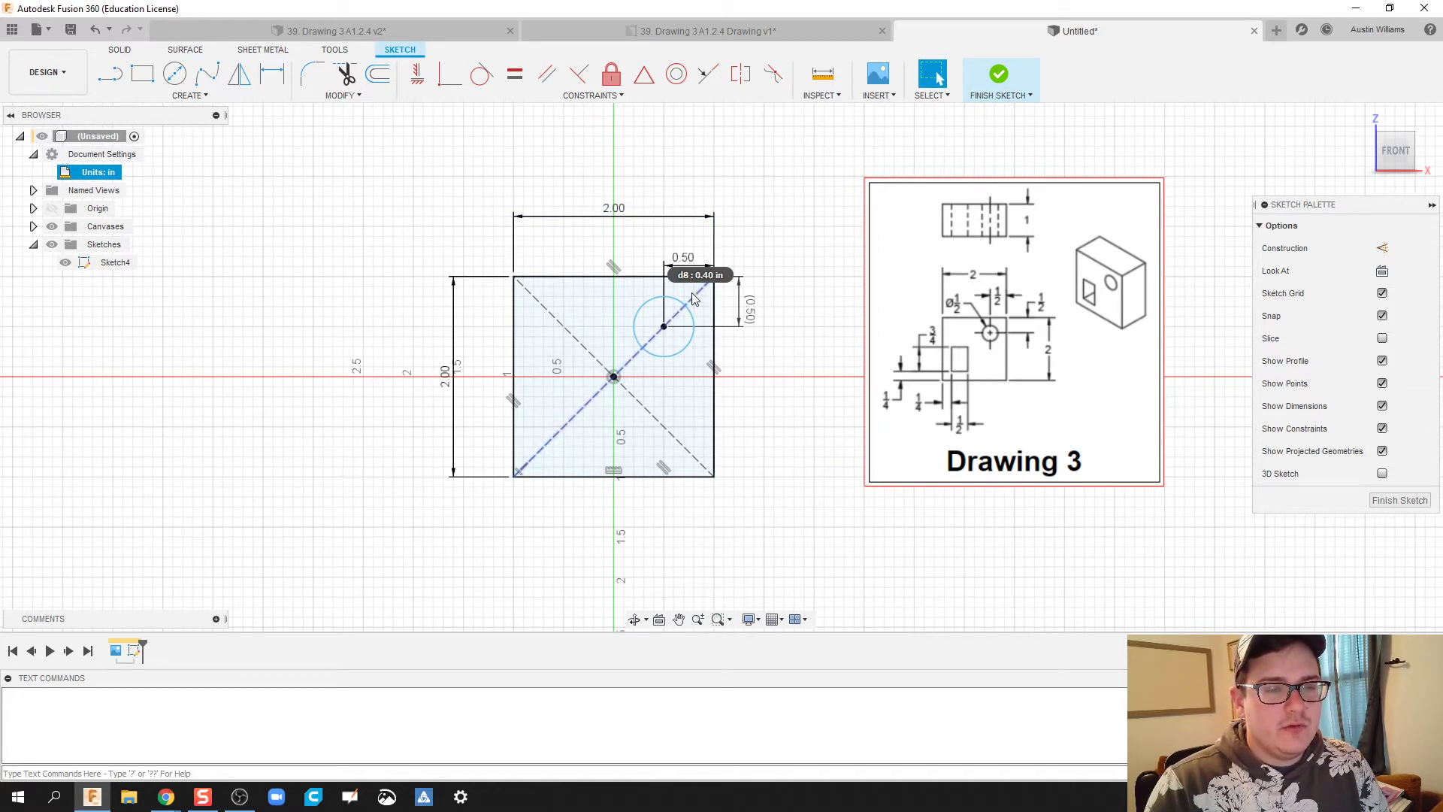
# Reopen the square sketch and dimension the circle to a 0.50 in diameter
pyautogui.click(998, 74)
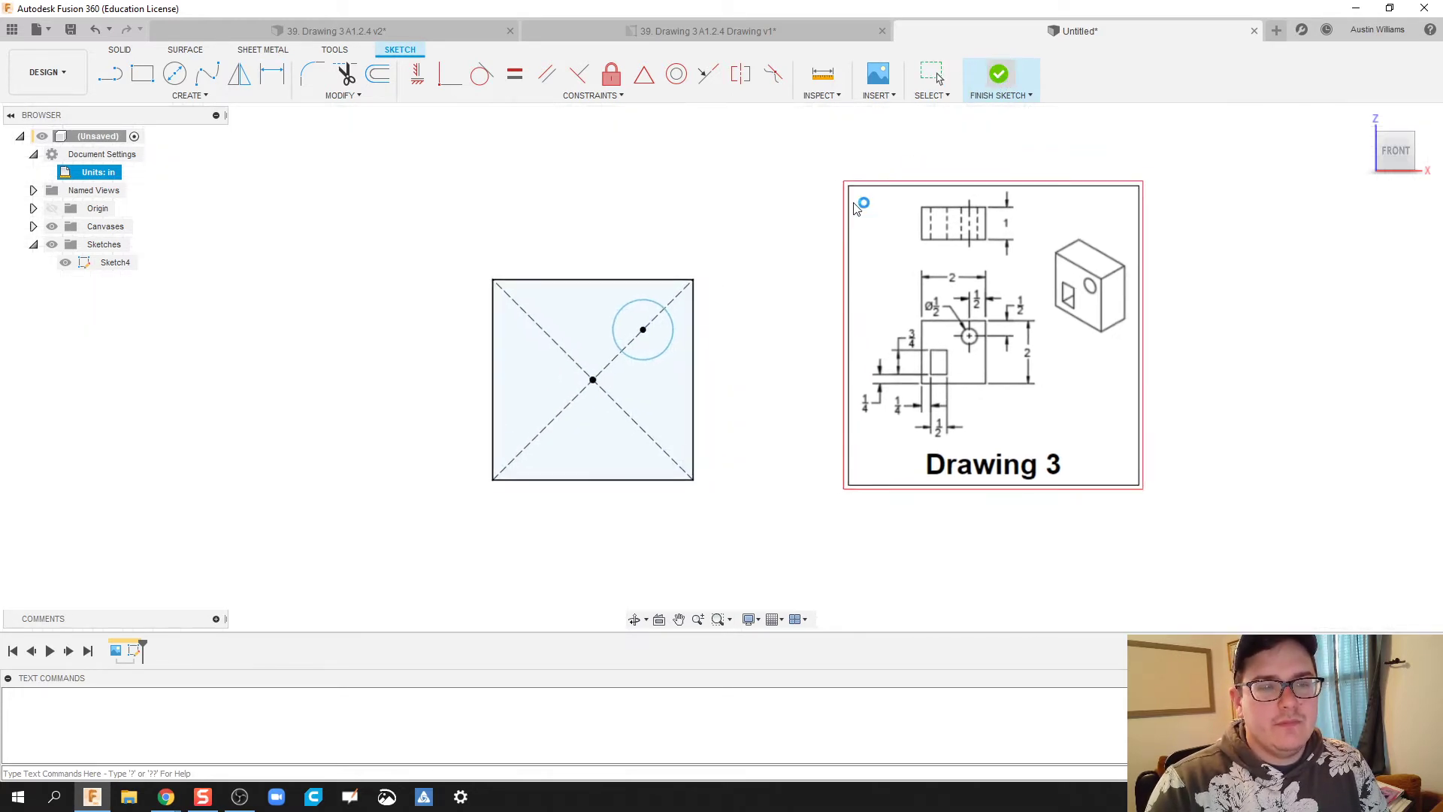
pyautogui.doubleClick(112, 263)
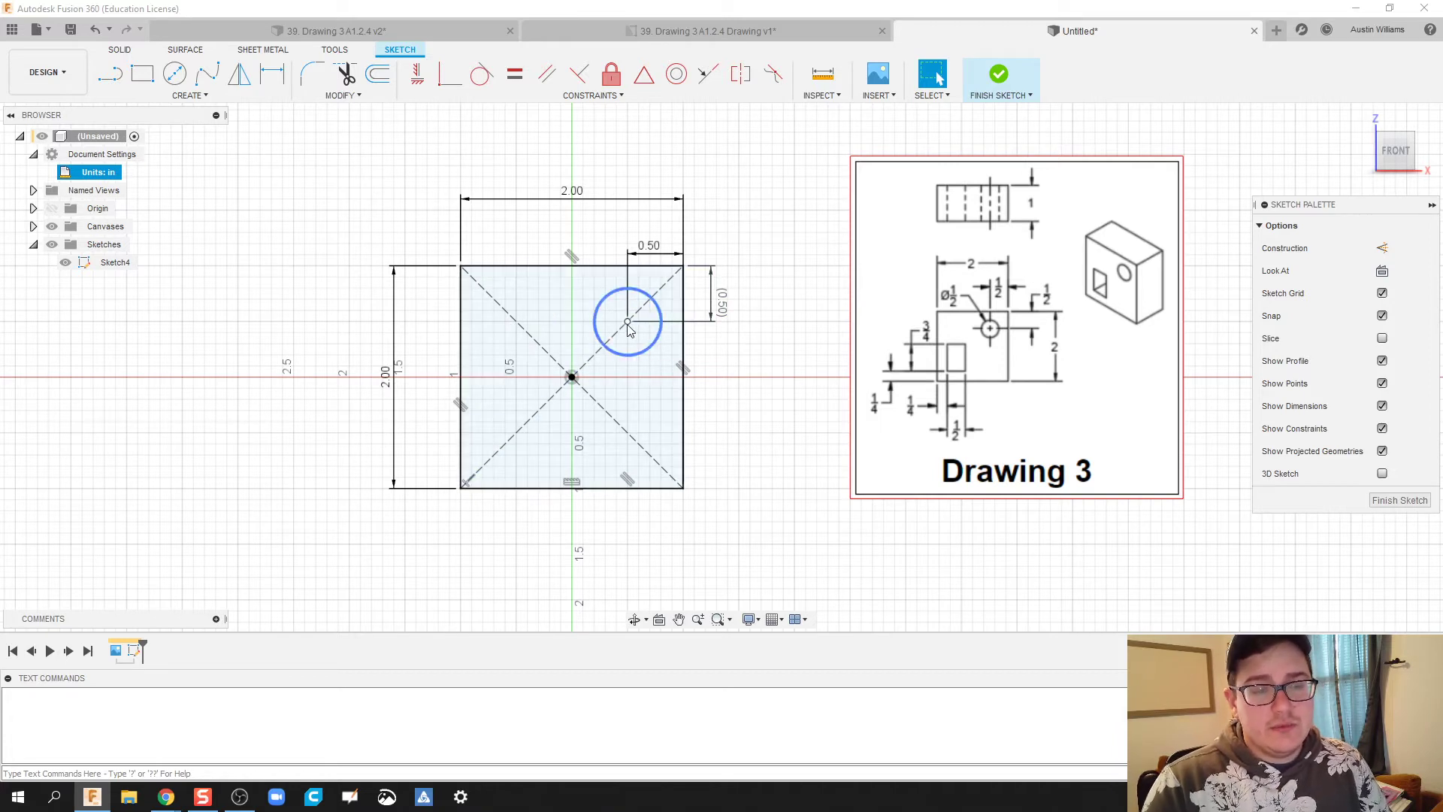
pyautogui.press('d')
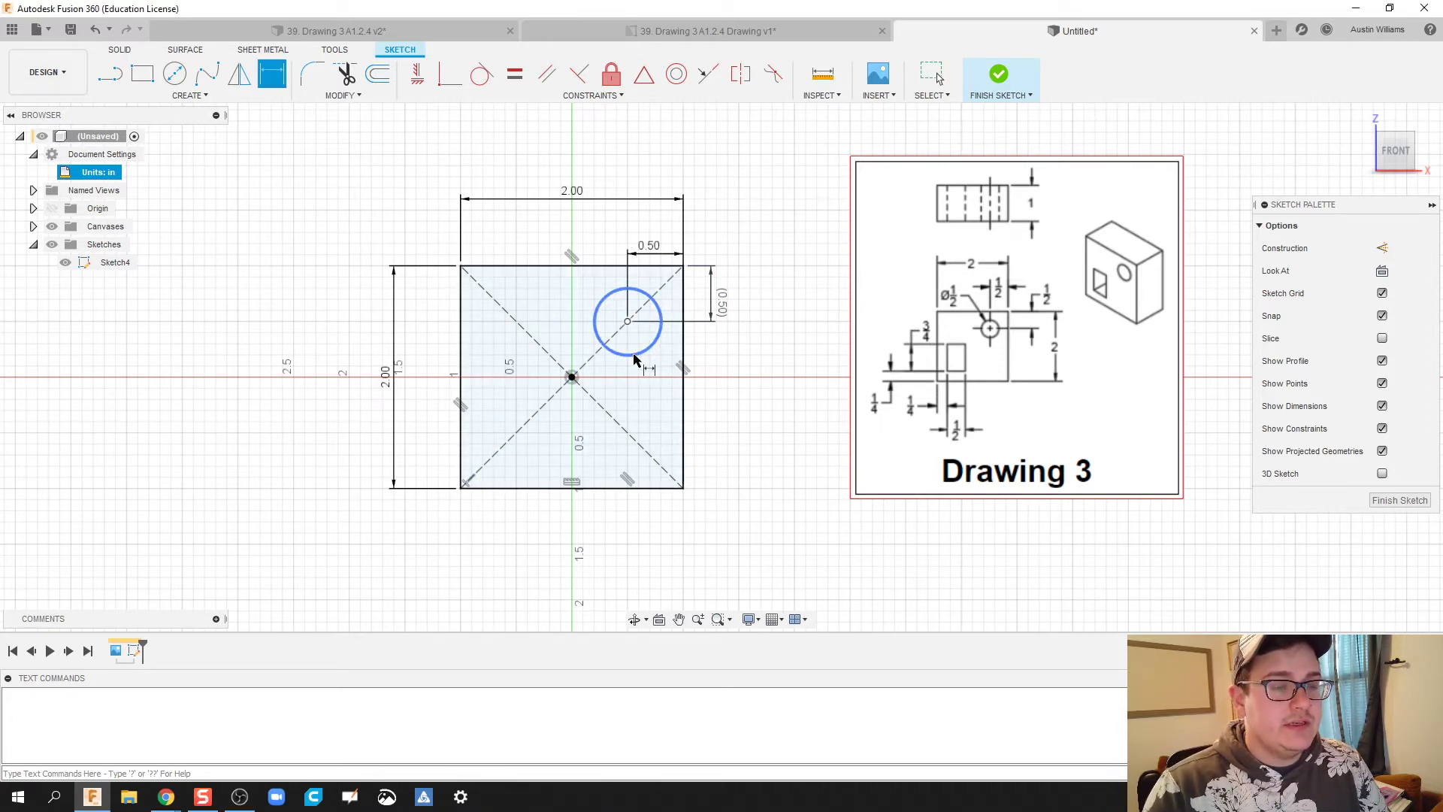
pyautogui.click(641, 352)
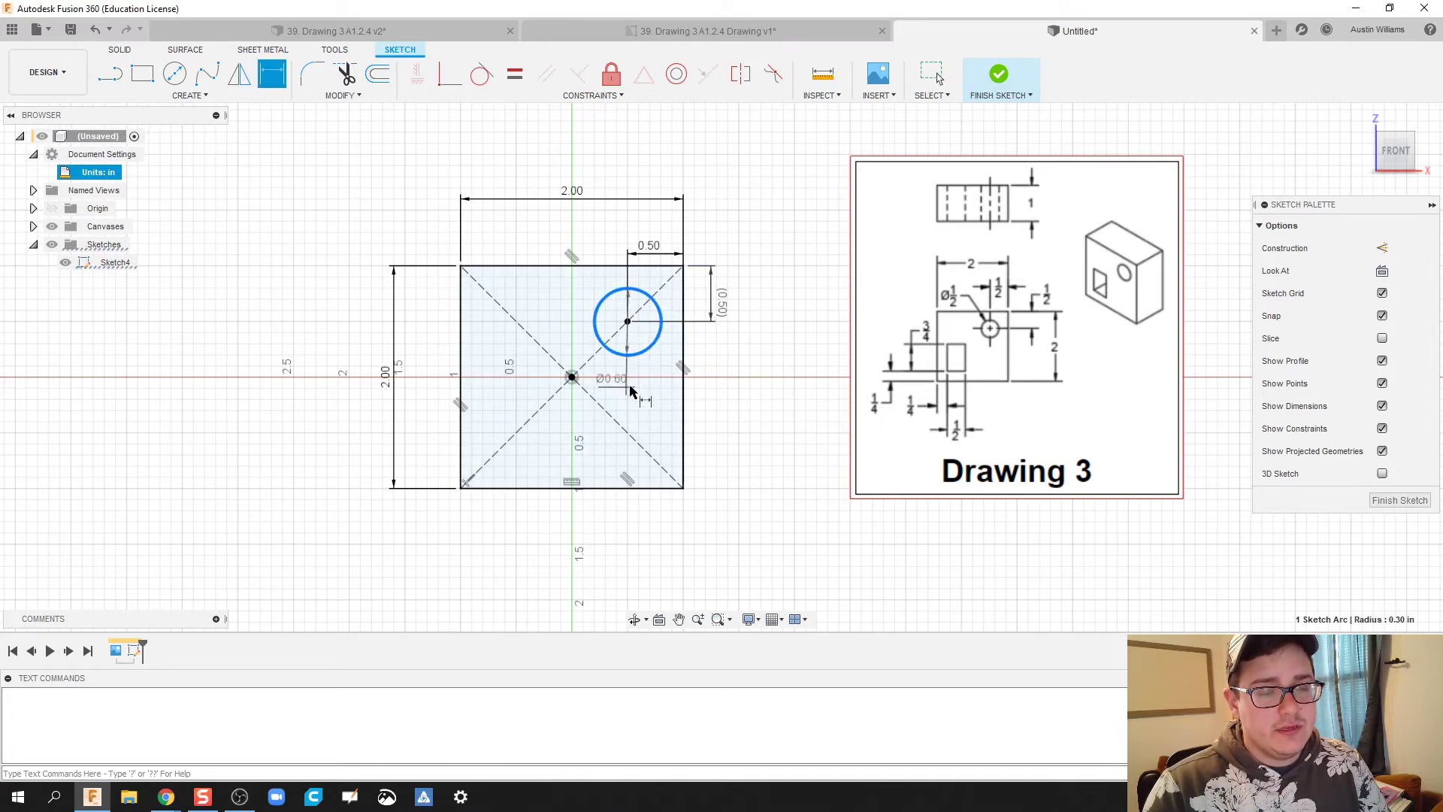
pyautogui.click(635, 386)
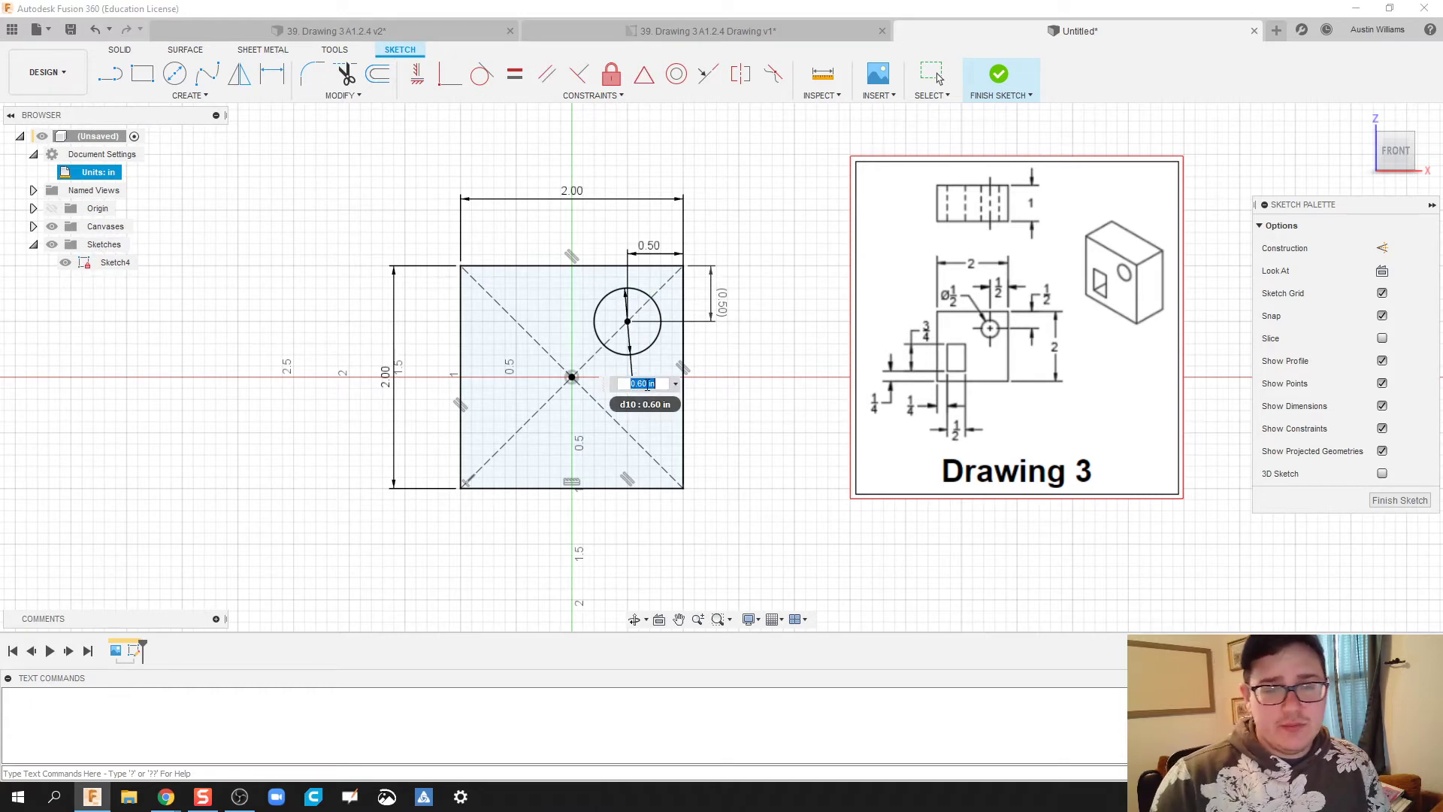
pyautogui.write('.5')
pyautogui.press('Return')
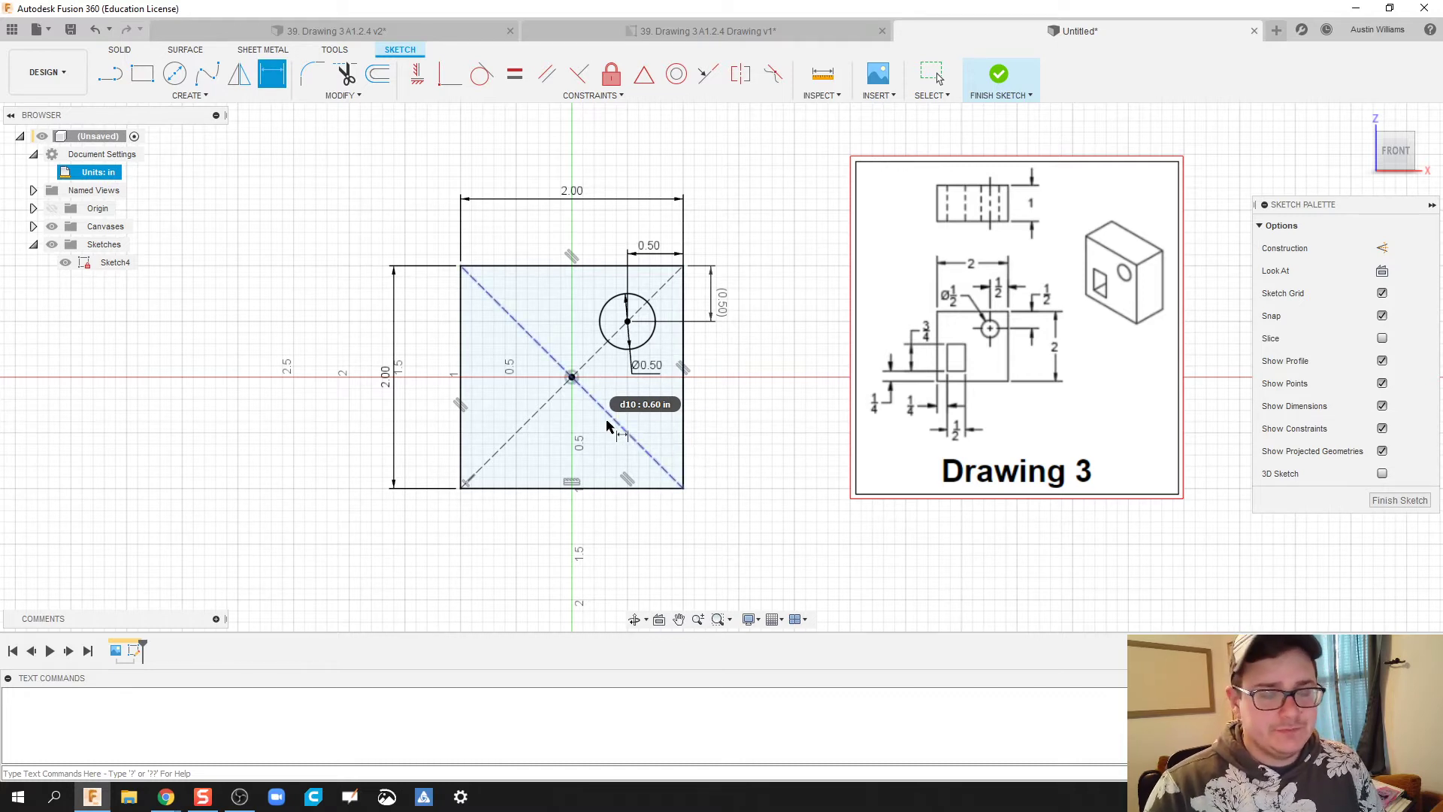
# Draw a pocket rectangle in the square's lower-left and size it 3/4 in tall by 1/2 in wide
pyautogui.press('r')
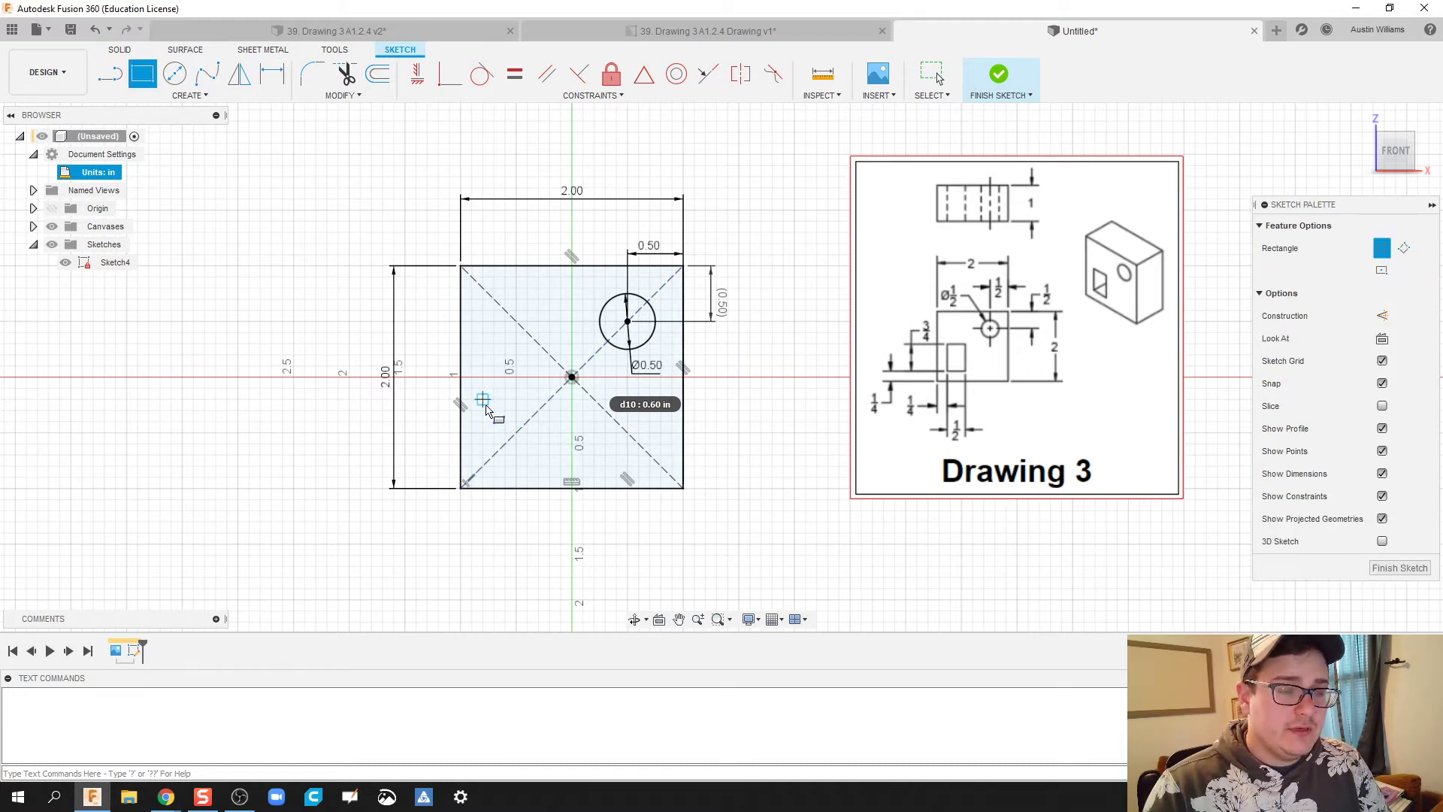
pyautogui.click(482, 401)
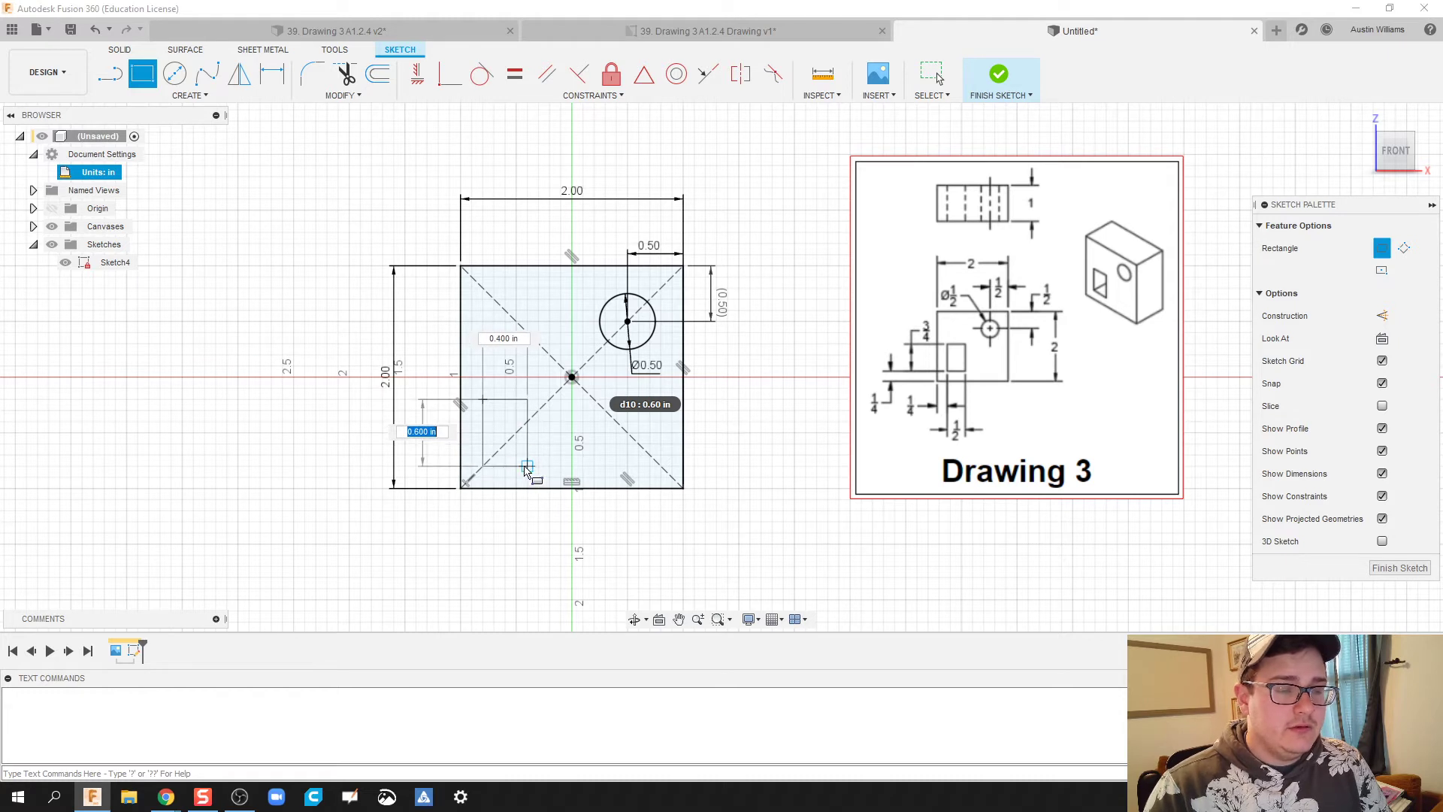
pyautogui.click(527, 466)
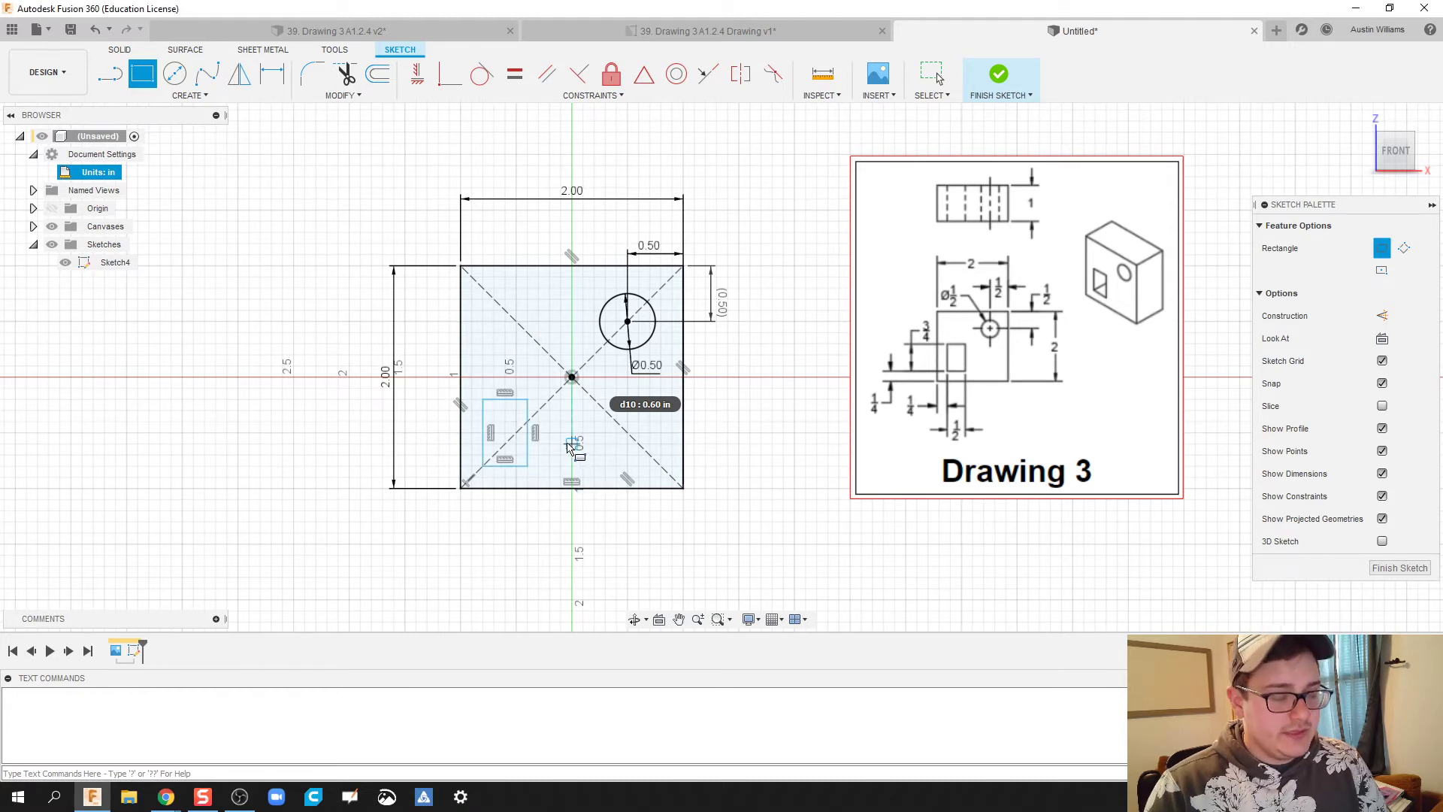
pyautogui.press('d')
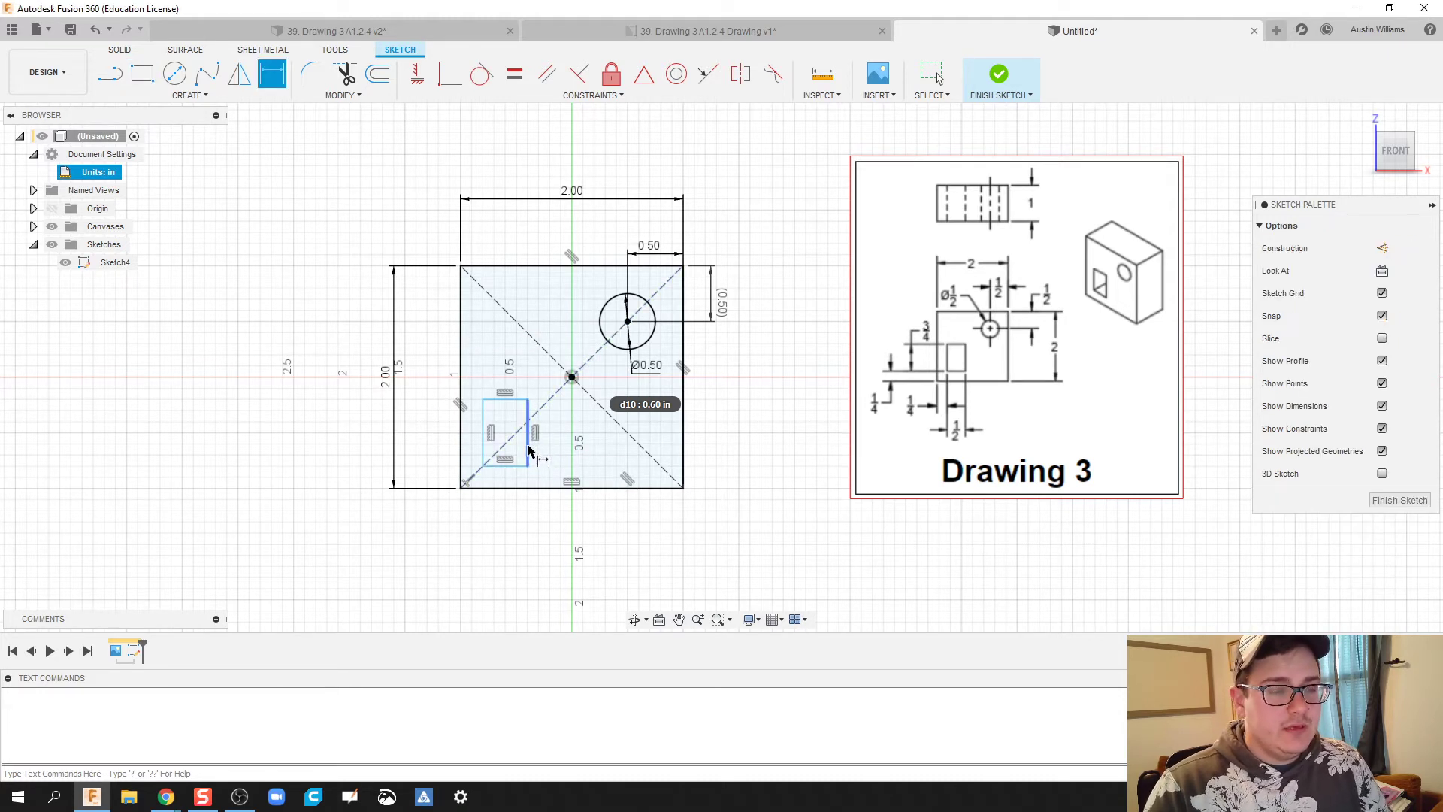
pyautogui.click(529, 451)
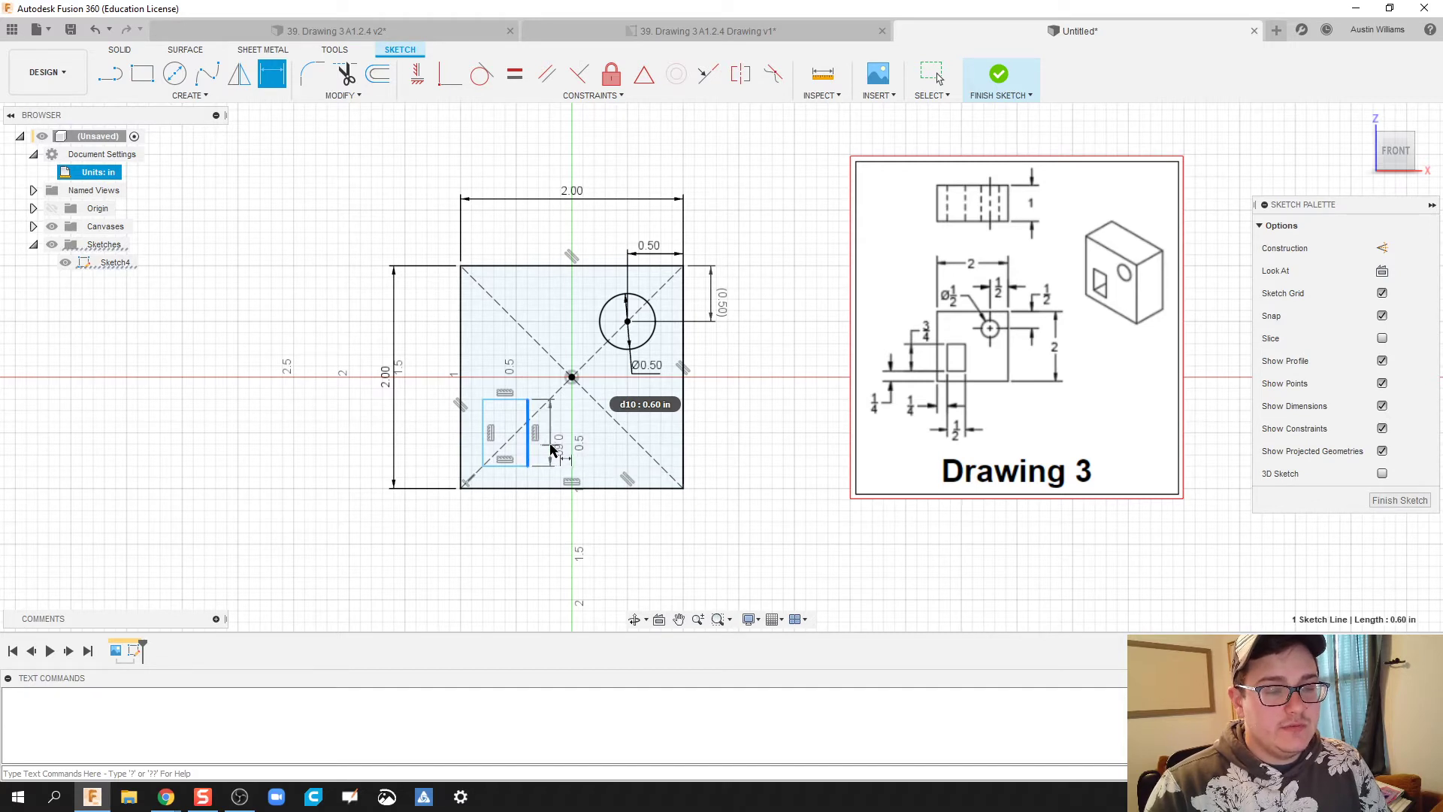
pyautogui.click(564, 458)
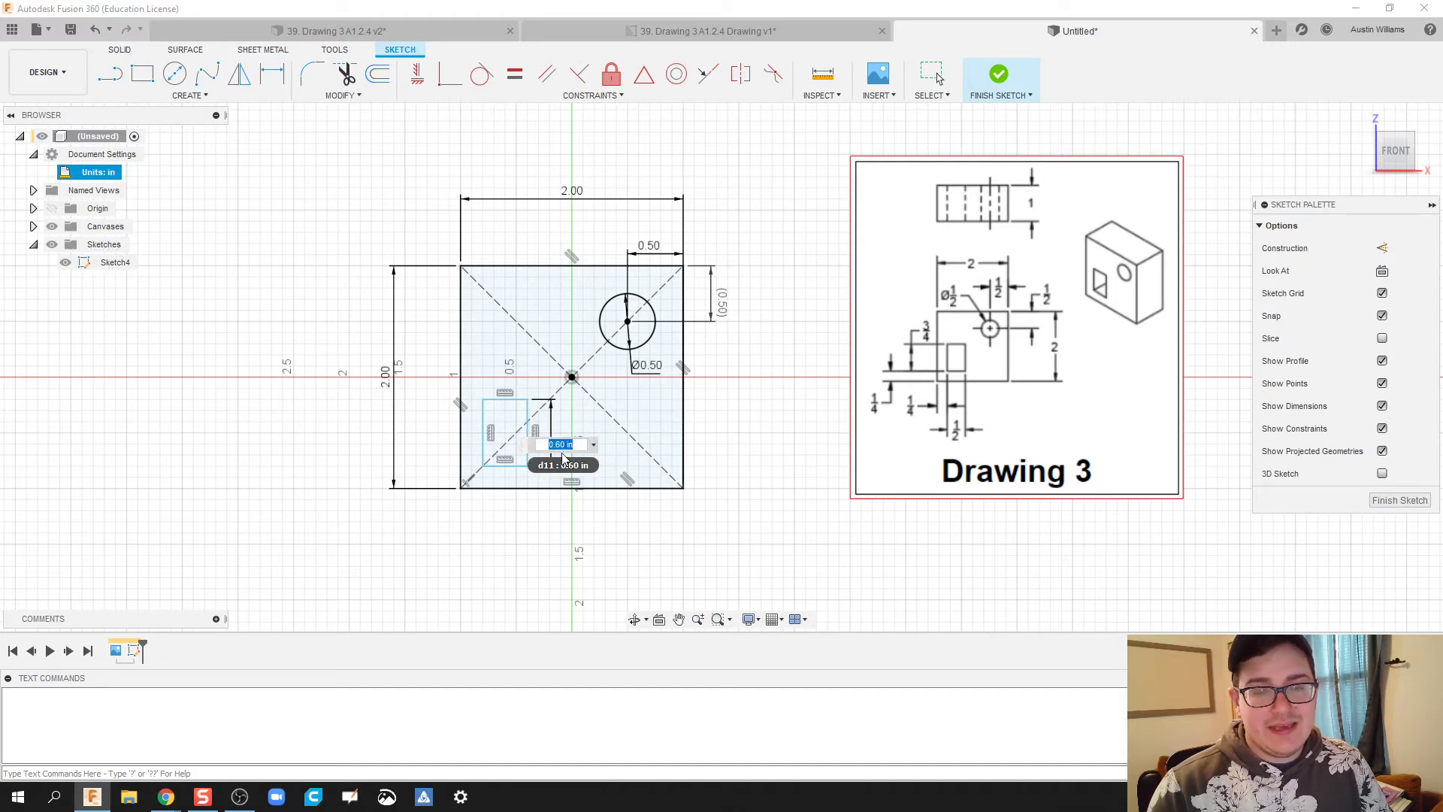
pyautogui.write('7')
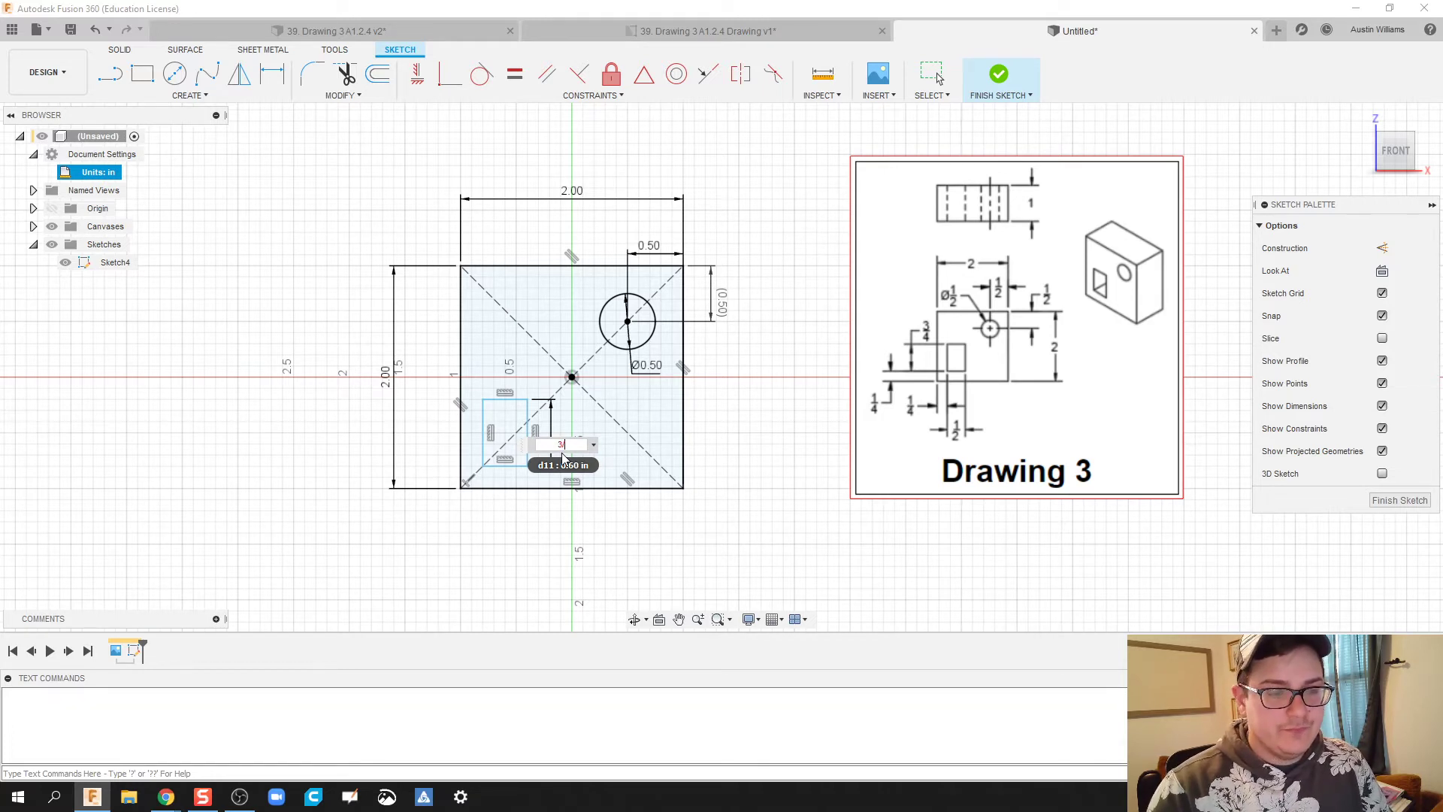
pyautogui.press('Return')
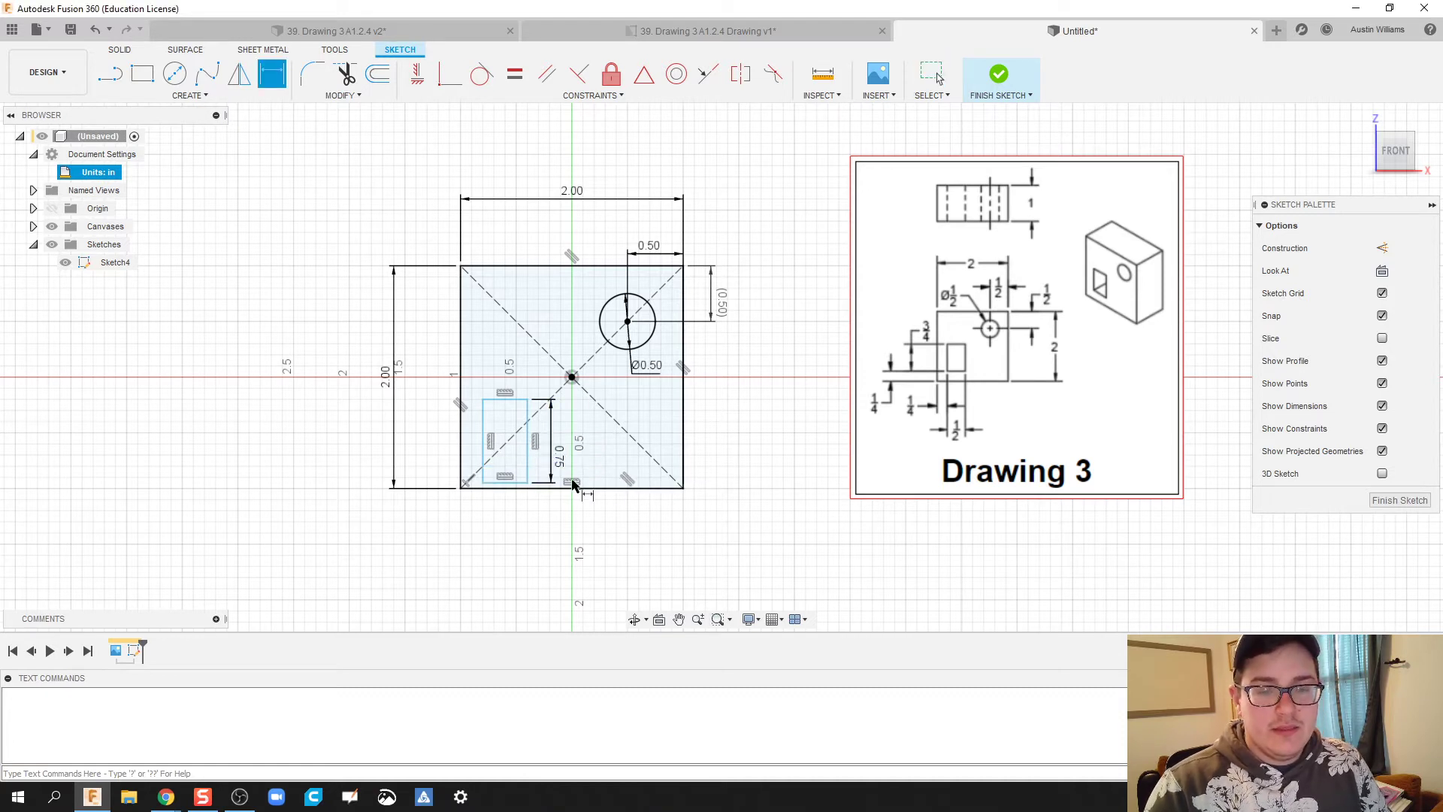
pyautogui.click(505, 481)
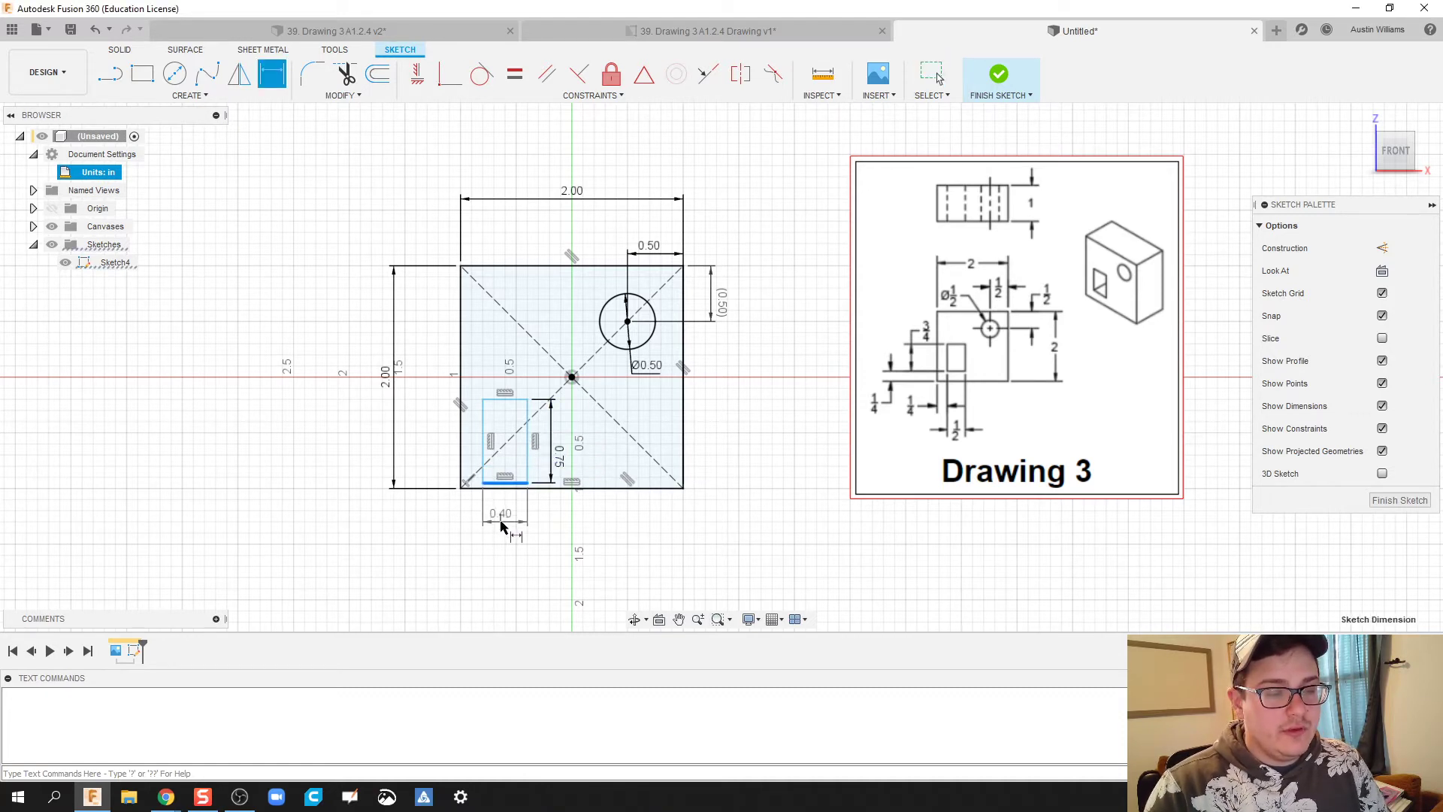
pyautogui.click(502, 522)
pyautogui.write('1/2')
pyautogui.press('Return')
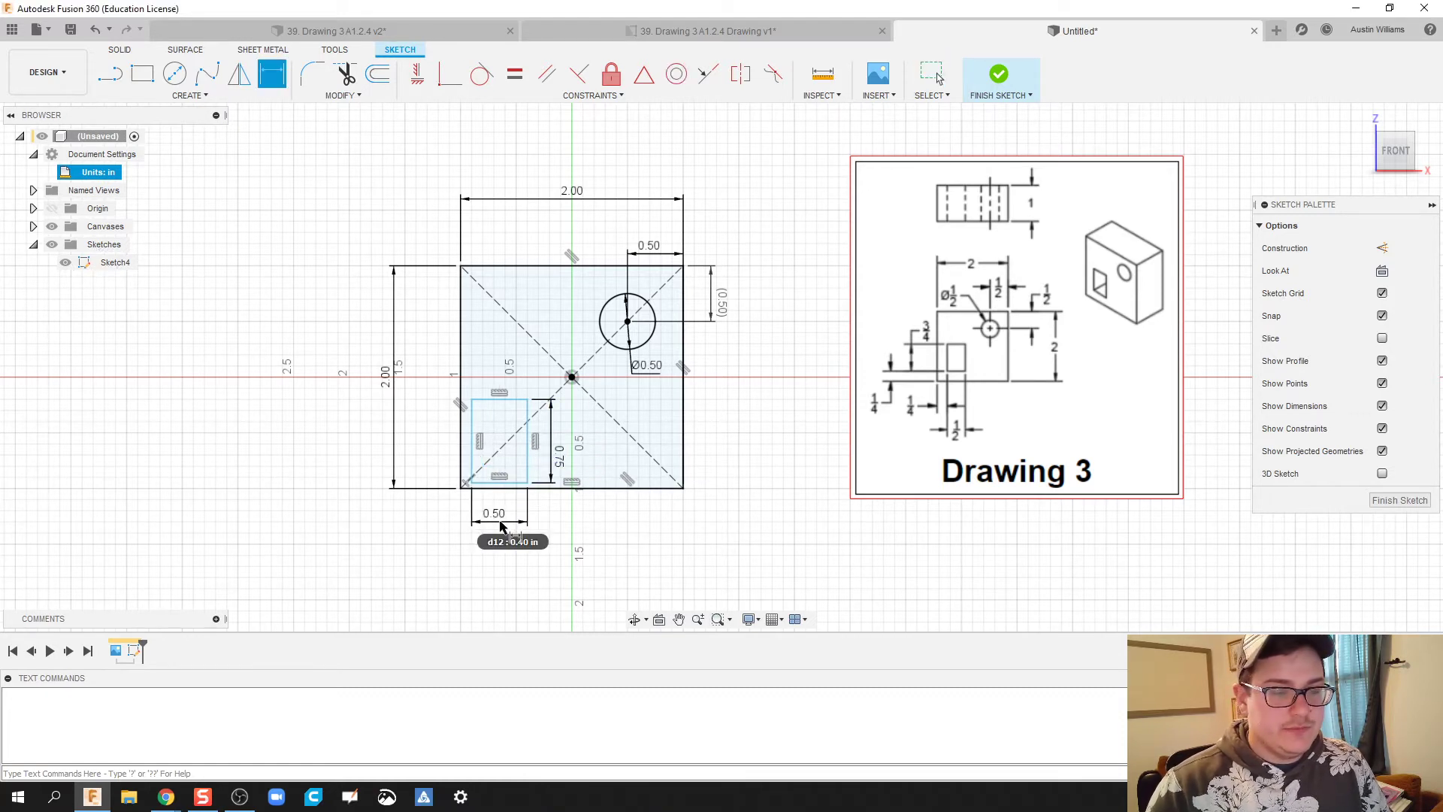
# Dimension the pocket 0.25 in from the square's left and bottom edges
pyautogui.click(471, 453)
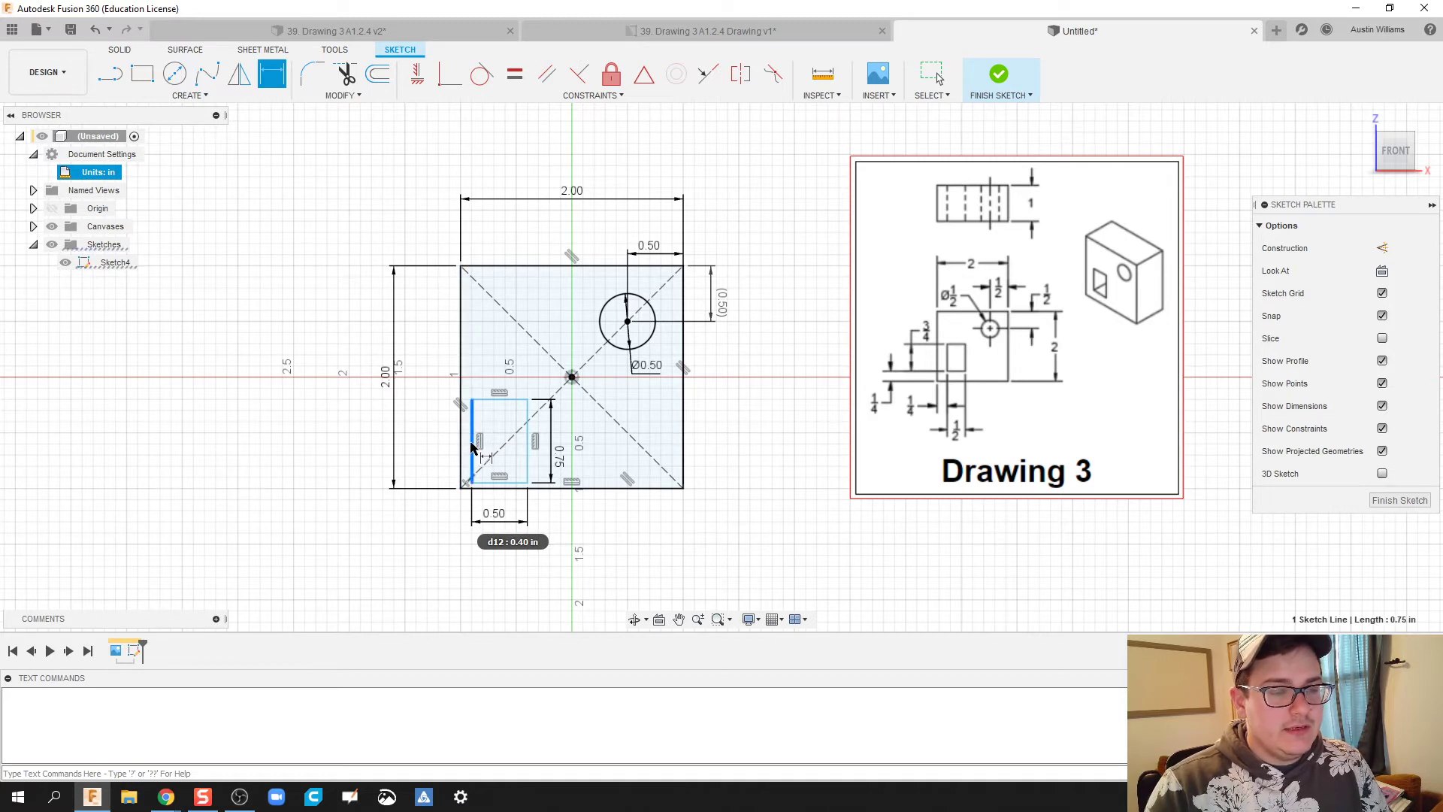
pyautogui.click(462, 448)
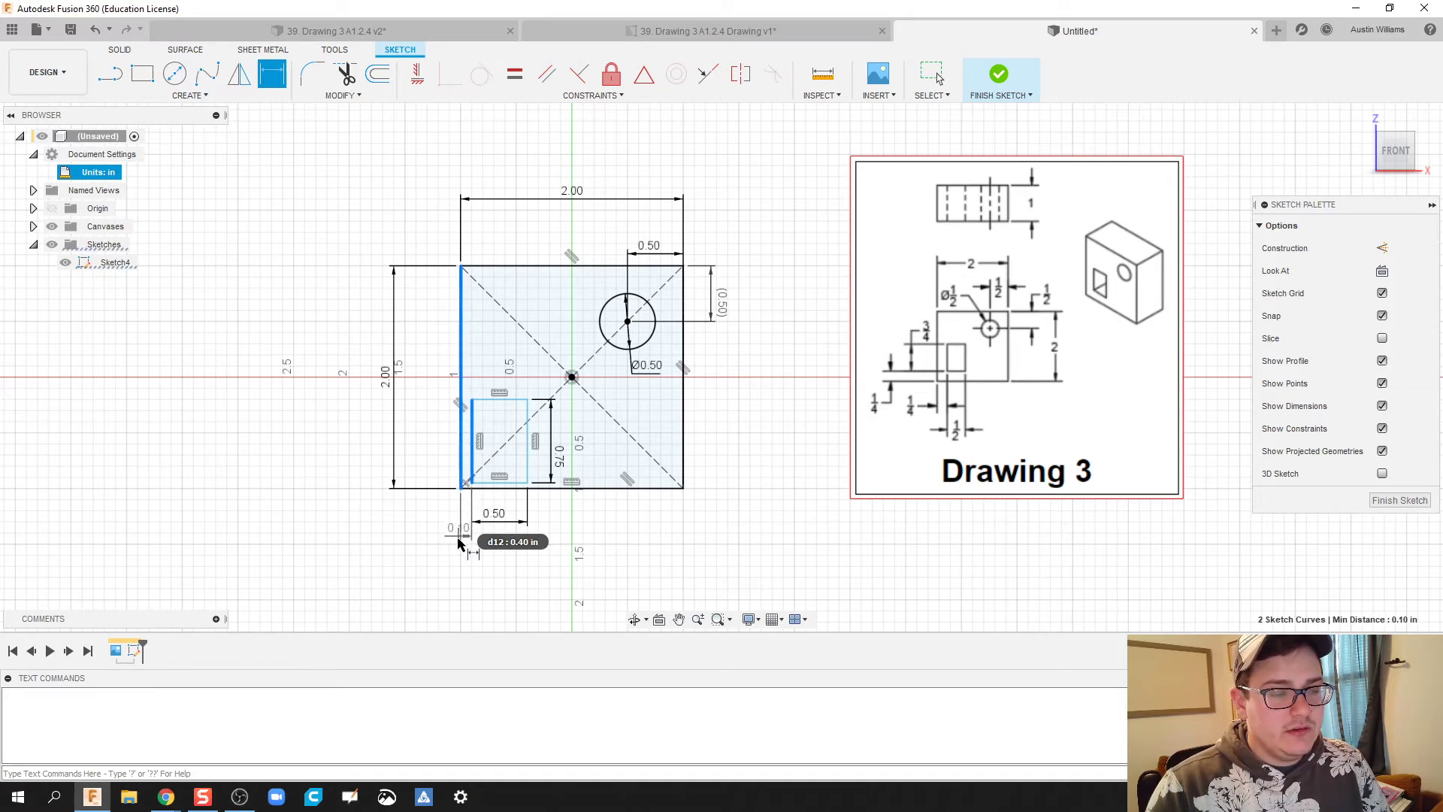
pyautogui.click(466, 564)
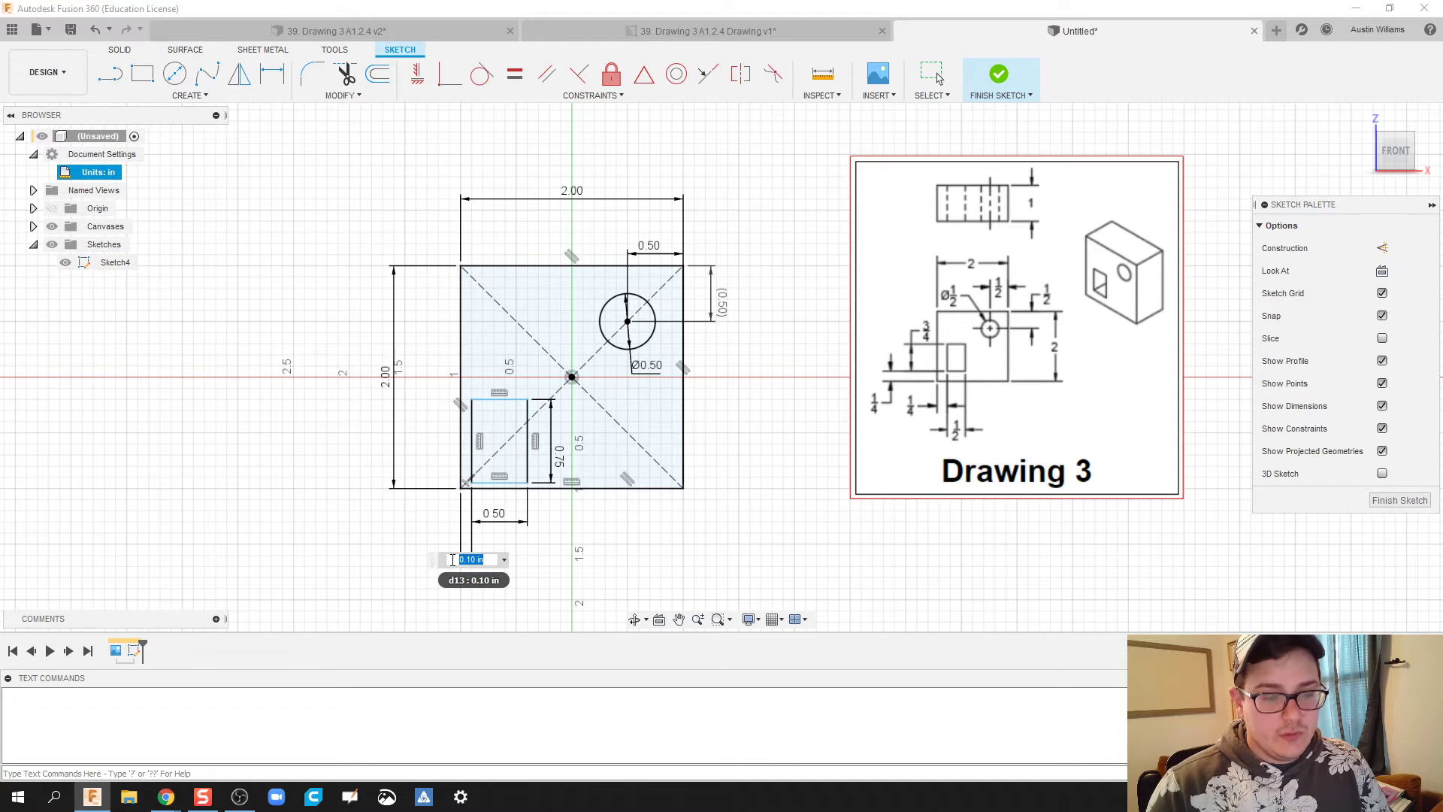
pyautogui.write('0.25')
pyautogui.press('Return')
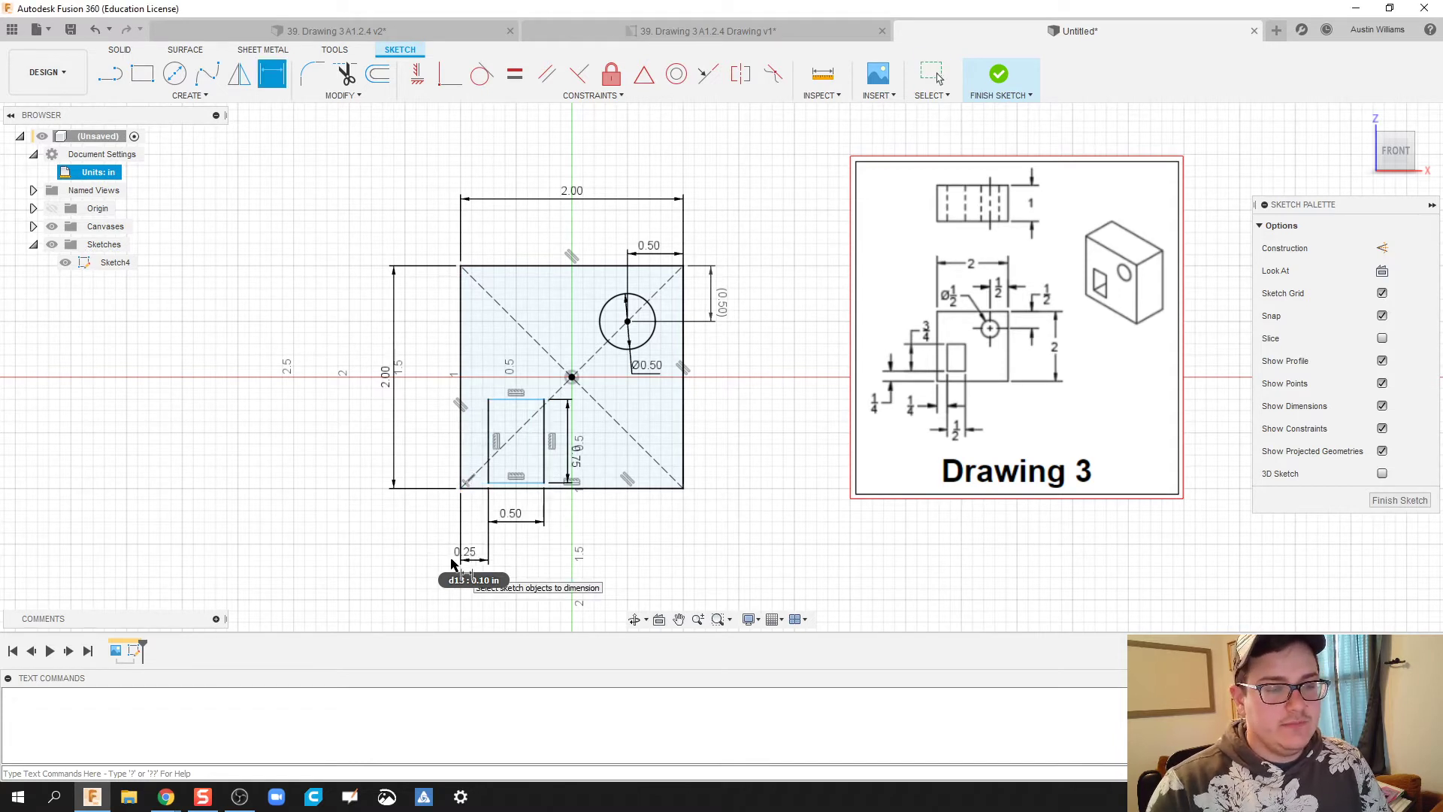
pyautogui.click(530, 483)
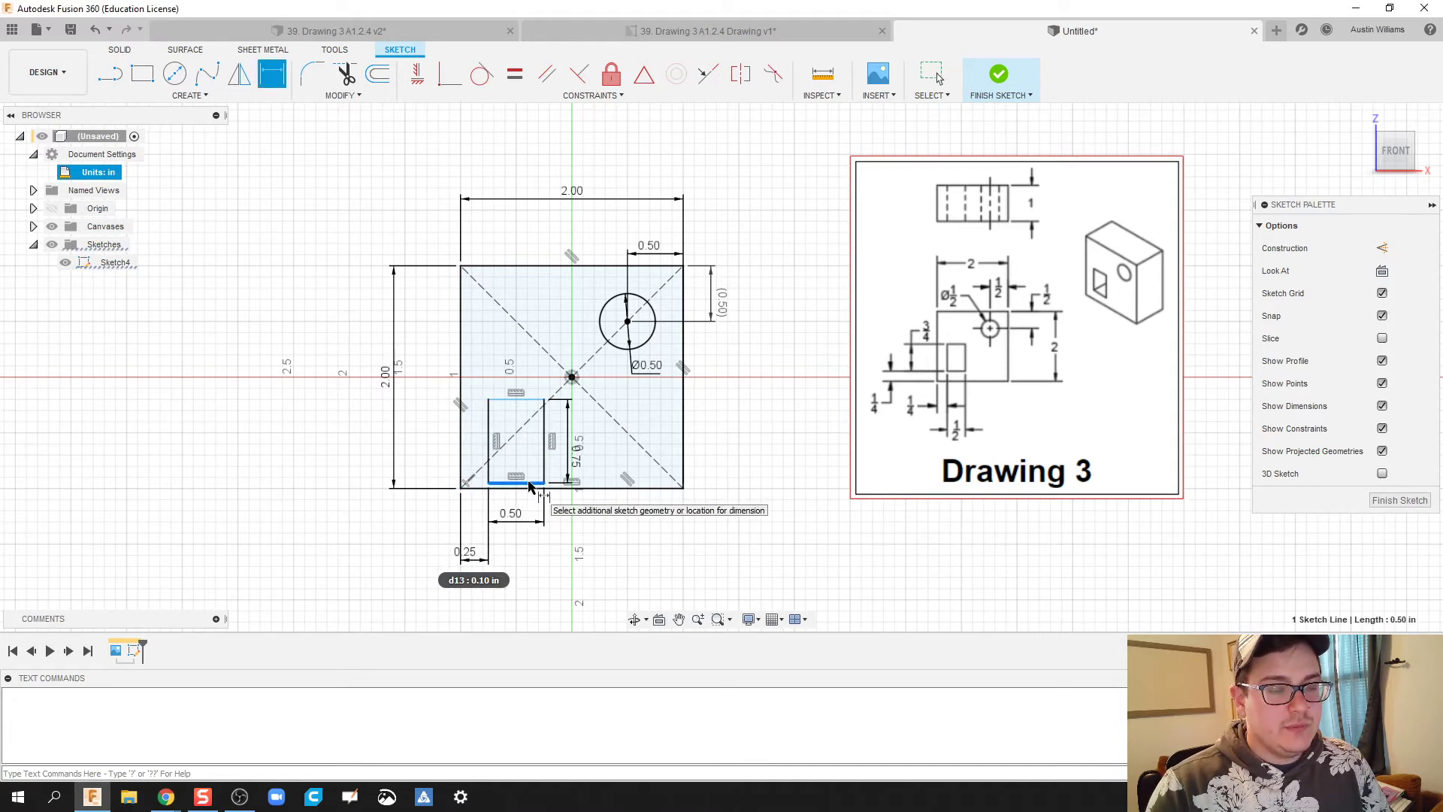
pyautogui.click(531, 489)
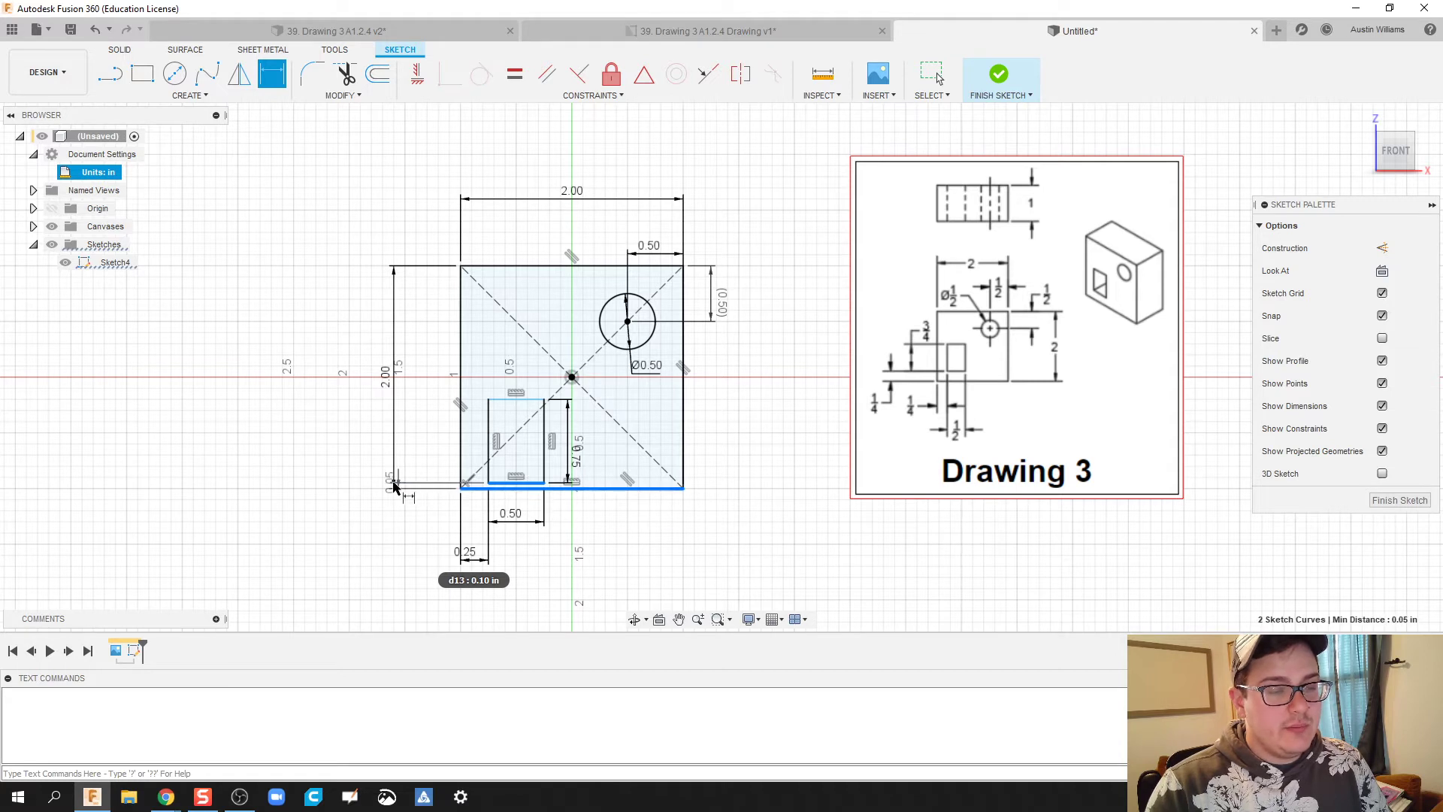
pyautogui.click(349, 482)
pyautogui.write('0.25')
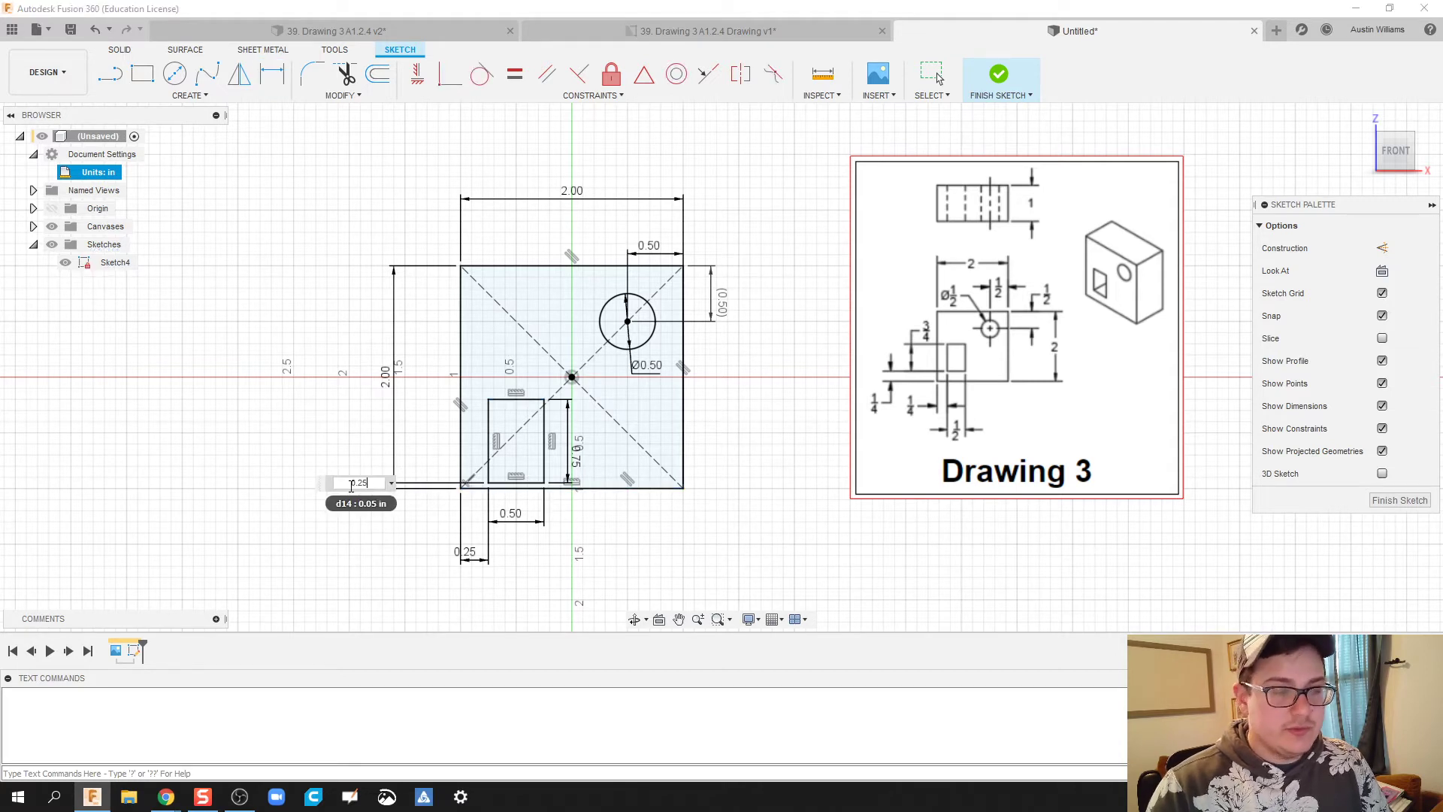
pyautogui.press('Return')
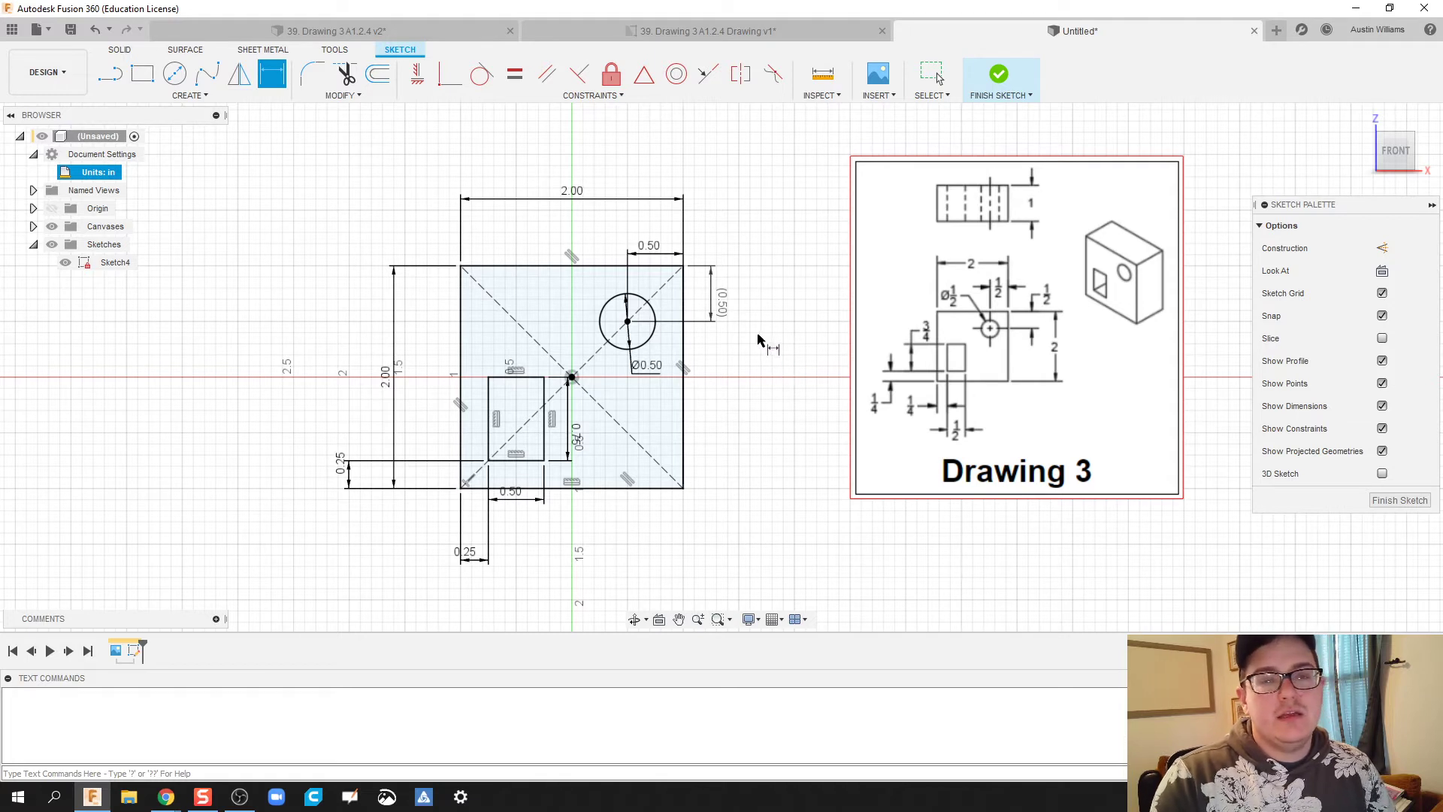
# Finish the sketch and extrude the square profile 1 in into a solid block
pyautogui.click(994, 77)
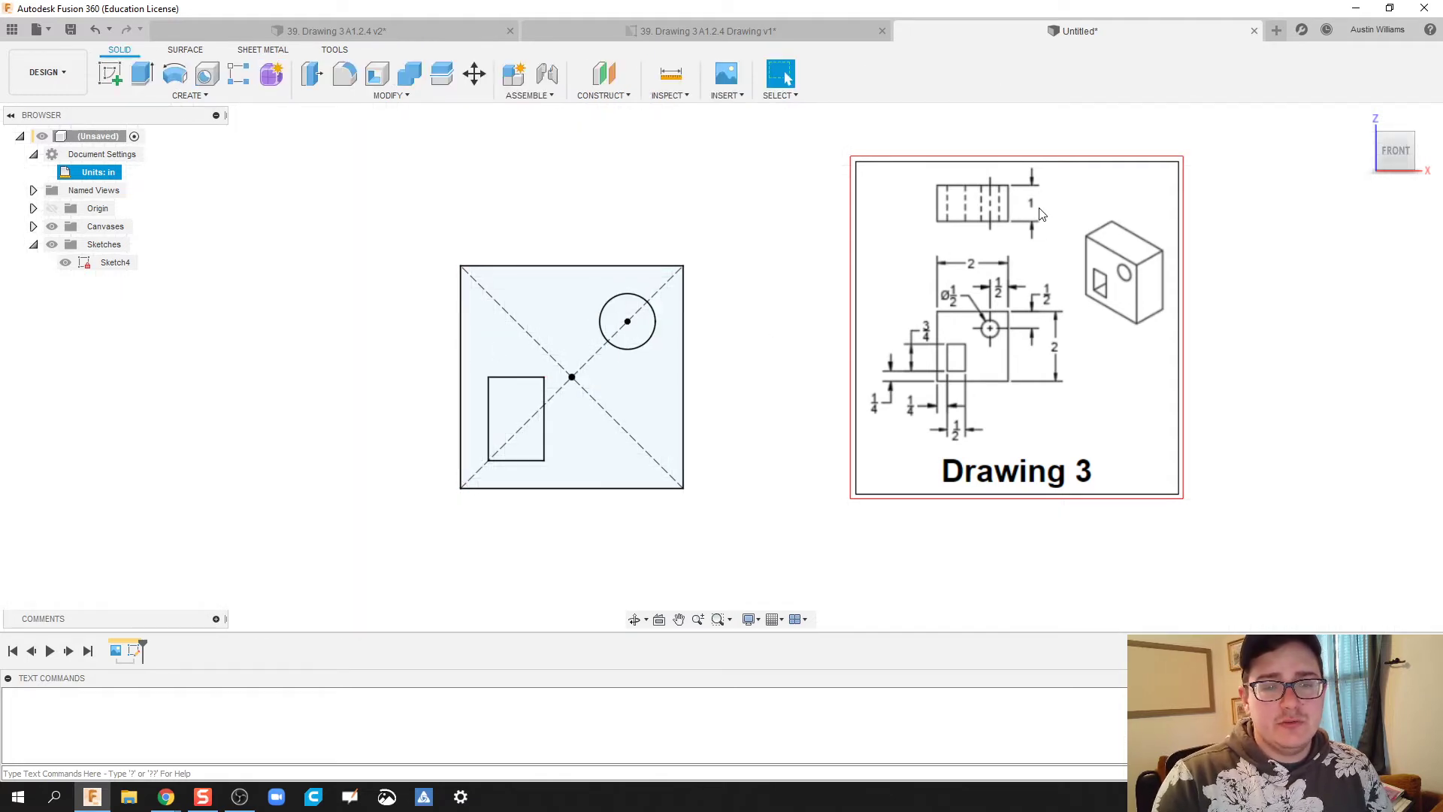
pyautogui.press('e')
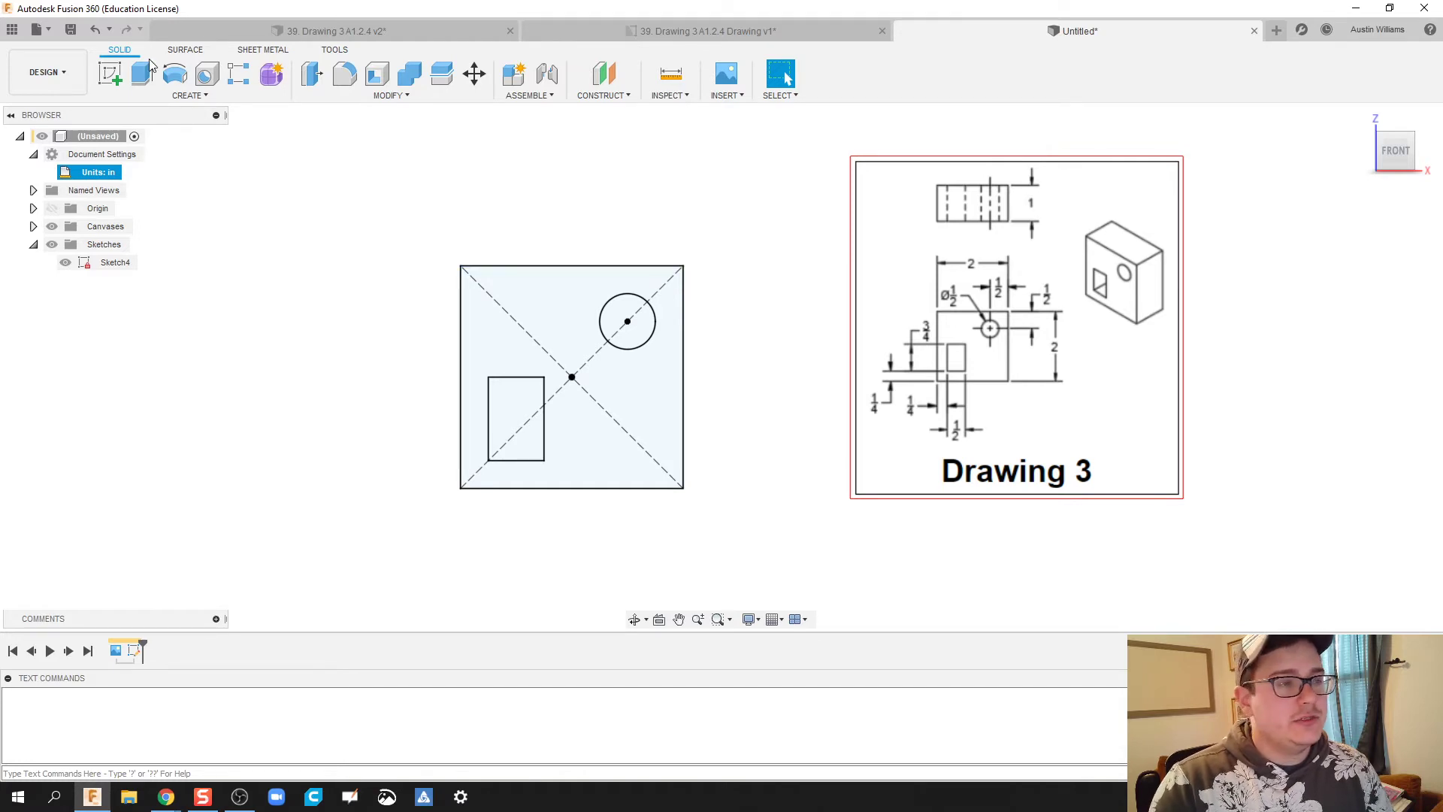
pyautogui.click(578, 341)
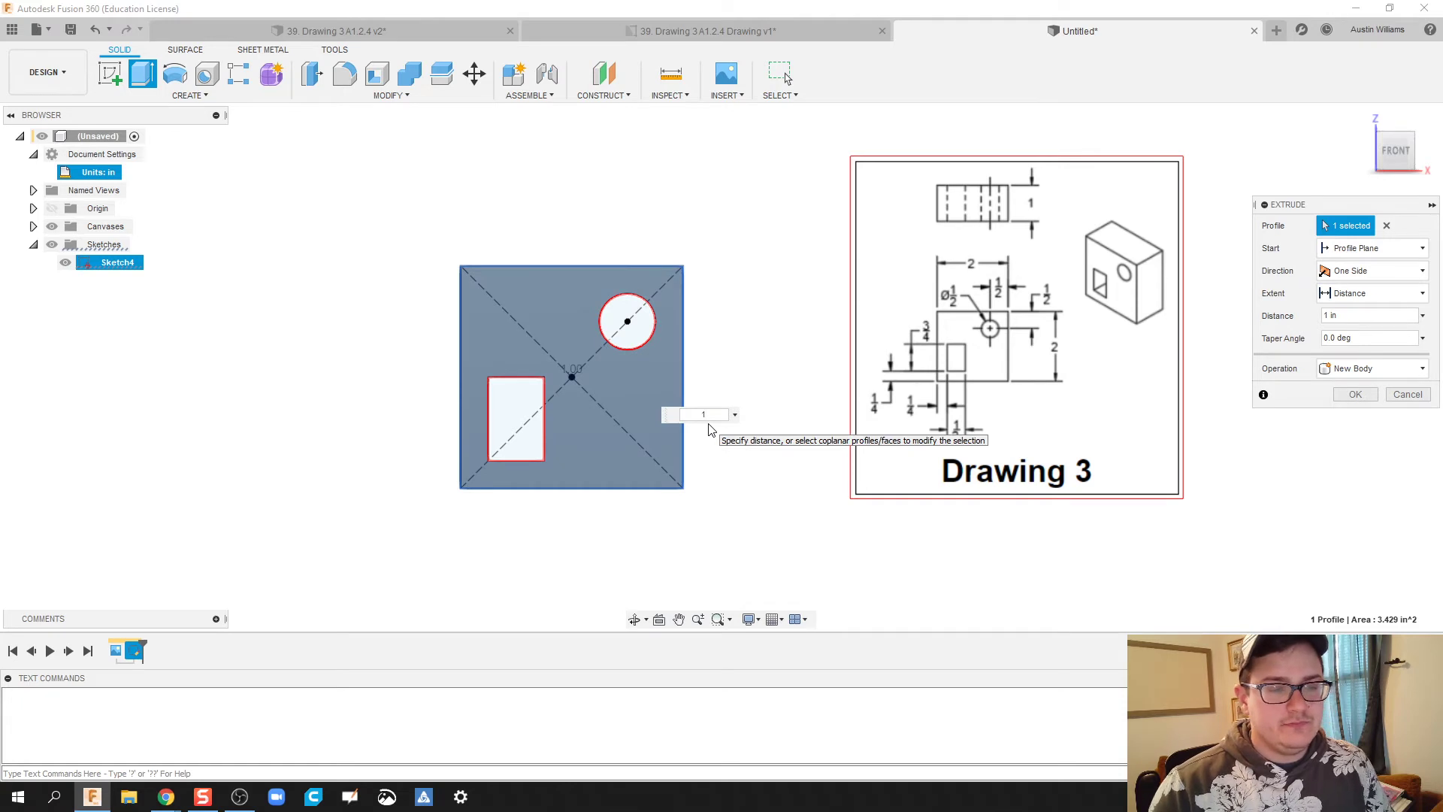
pyautogui.keyDown('shift'); pyautogui.moveTo(812, 354); pyautogui.dragTo(777, 373, button='middle'); pyautogui.keyUp('shift')
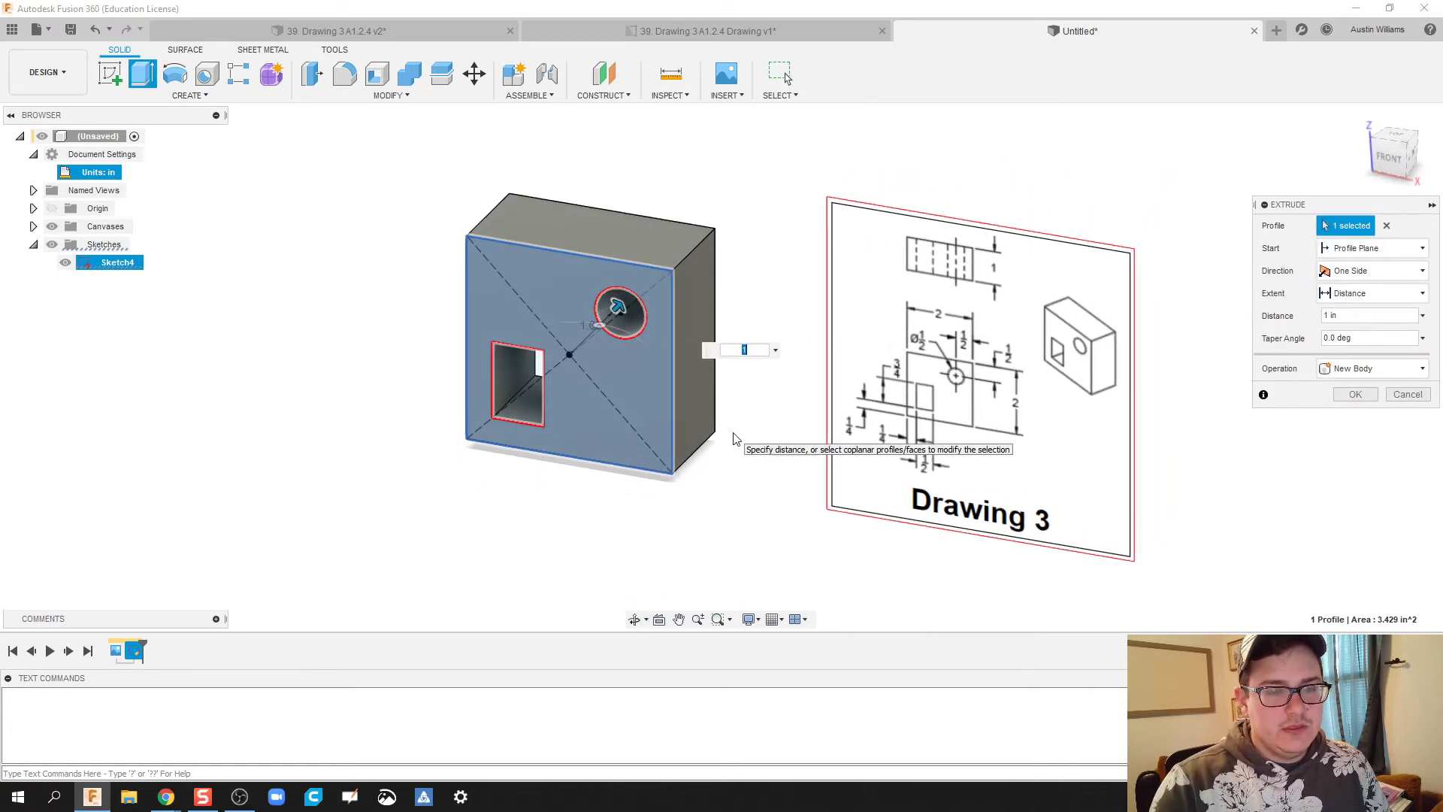
pyautogui.press('Return')
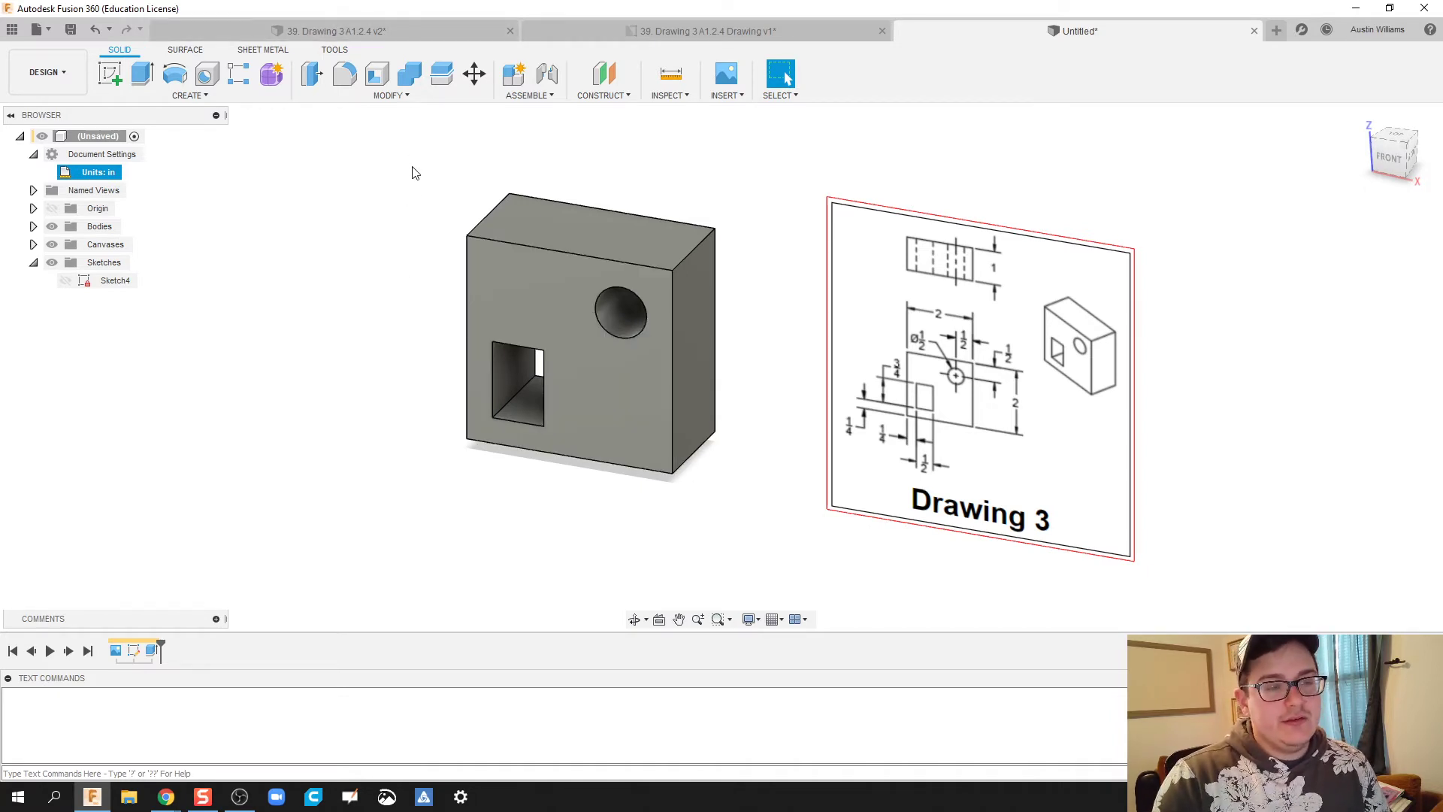
pyautogui.moveTo(412, 173); pyautogui.dragTo(749, 553)
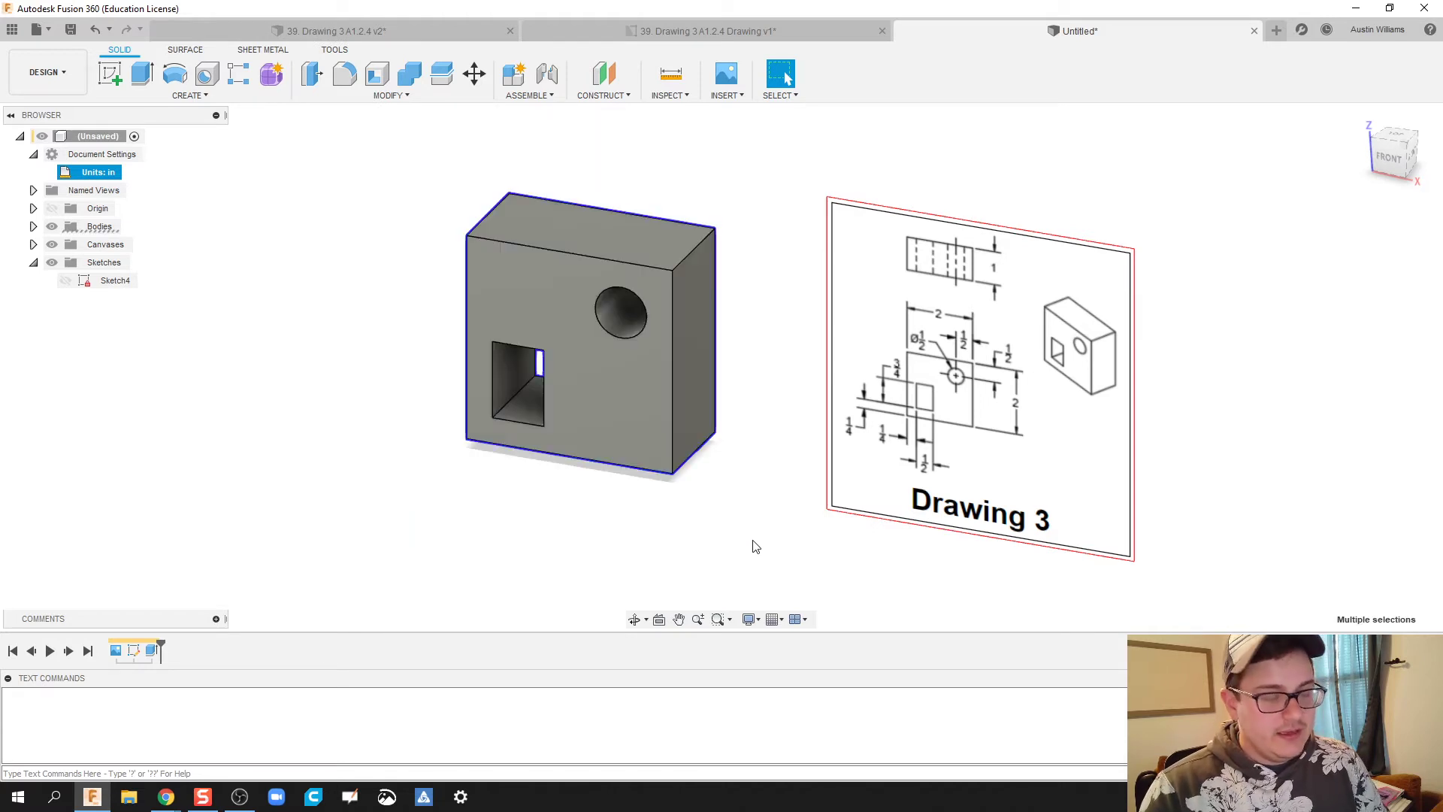
# Apply the Aluminum - Anodized Glossy (Red) appearance to the block, found by searching 'red'
pyautogui.press('a')
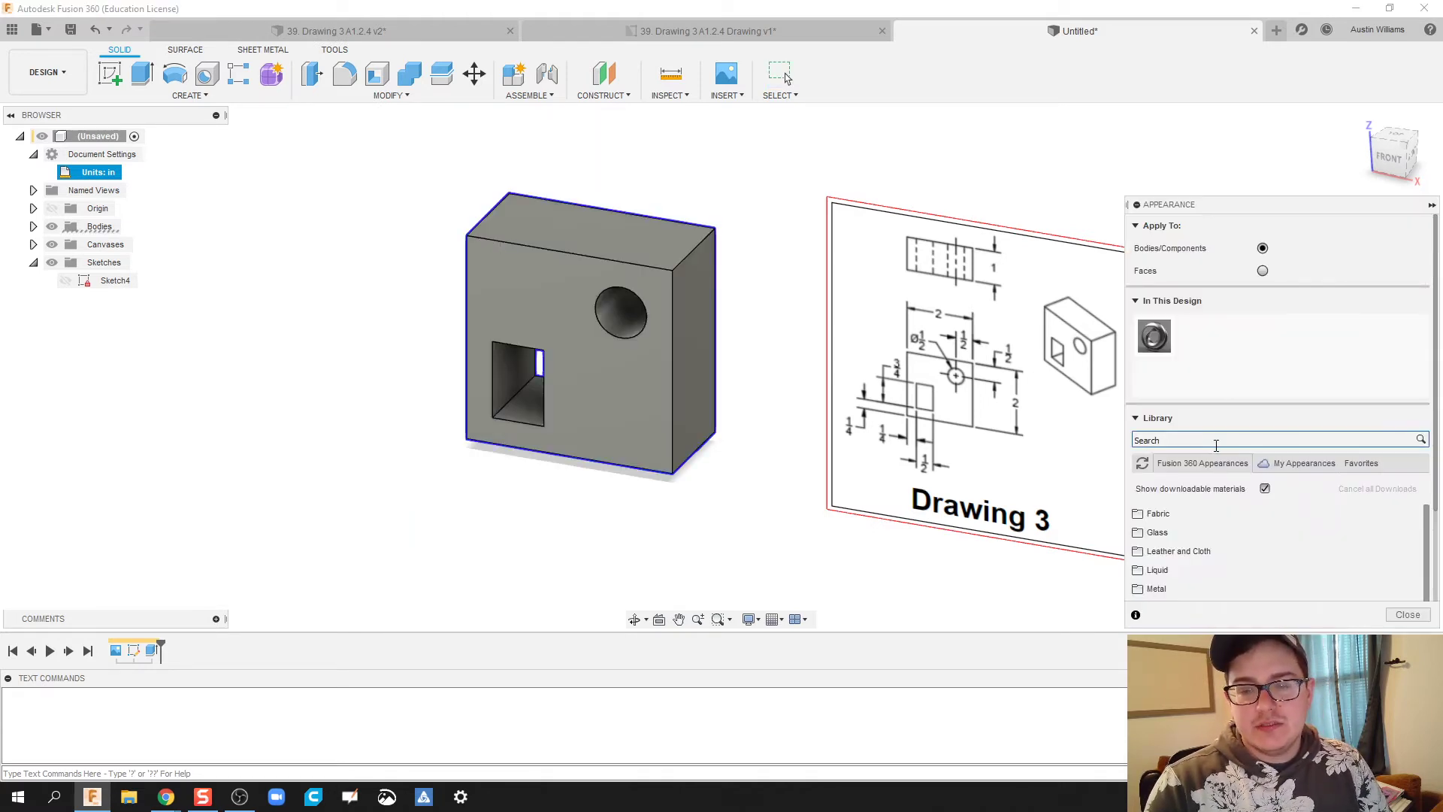
pyautogui.click(1215, 442)
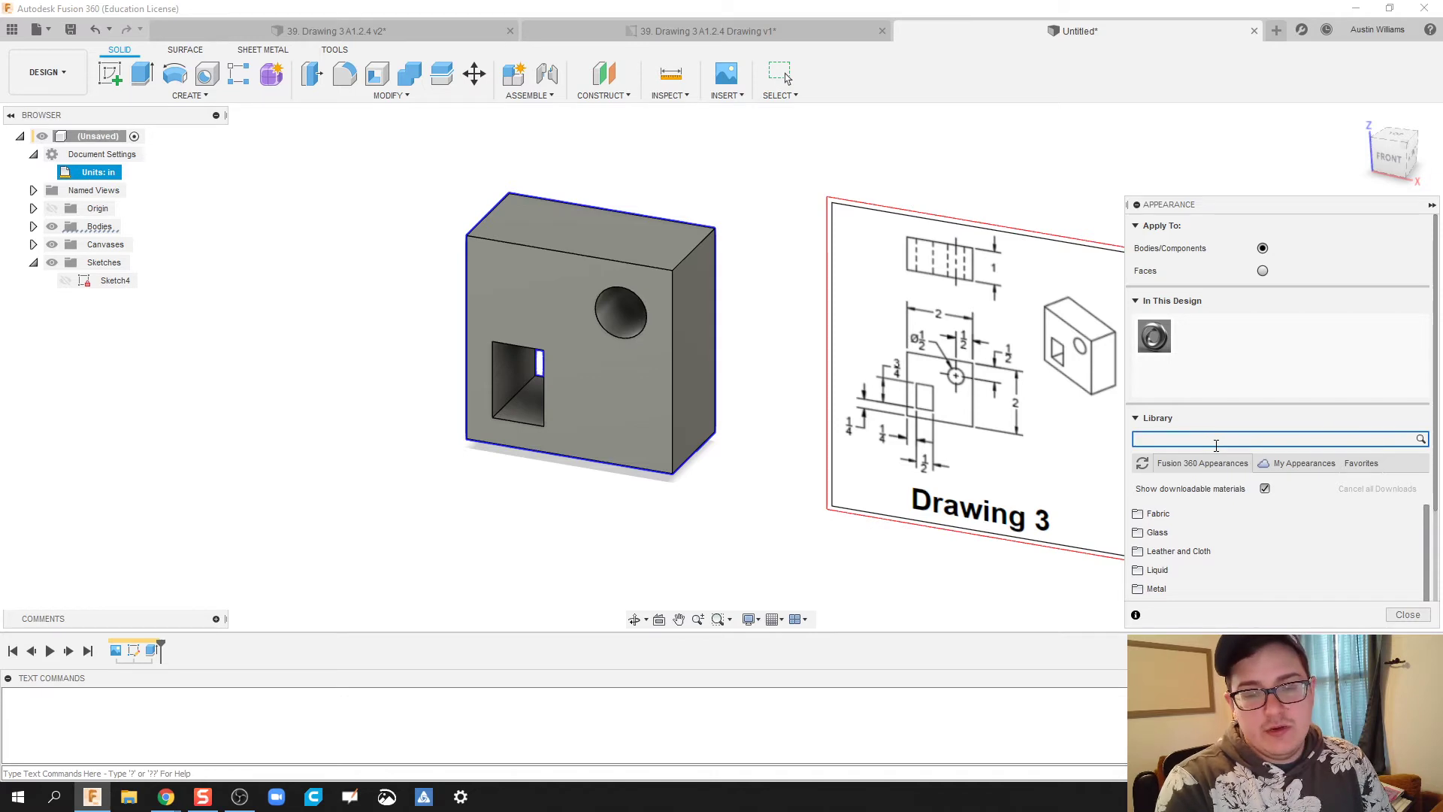
pyautogui.write('red')
pyautogui.press('Return')
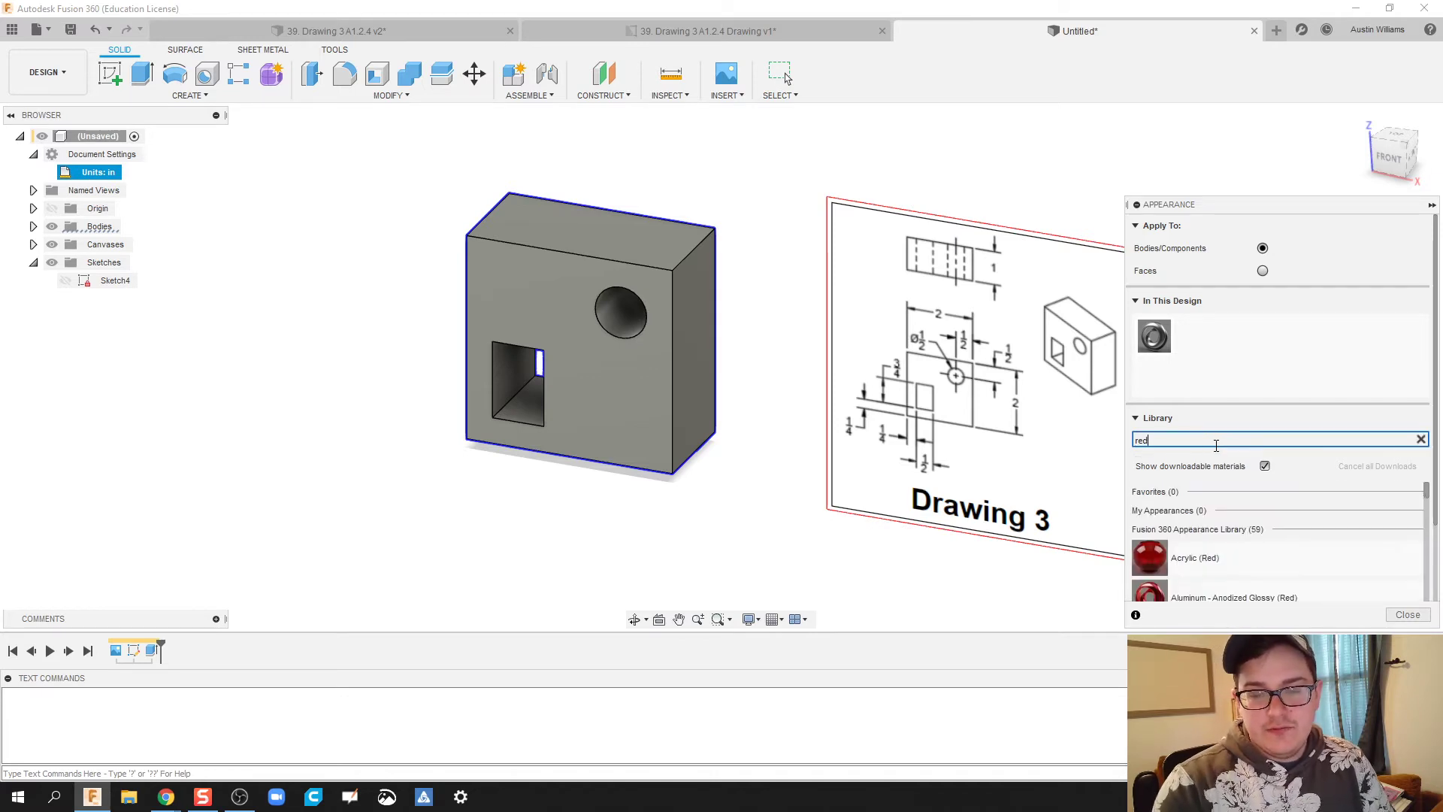
pyautogui.moveTo(1153, 586); pyautogui.dragTo(660, 314)
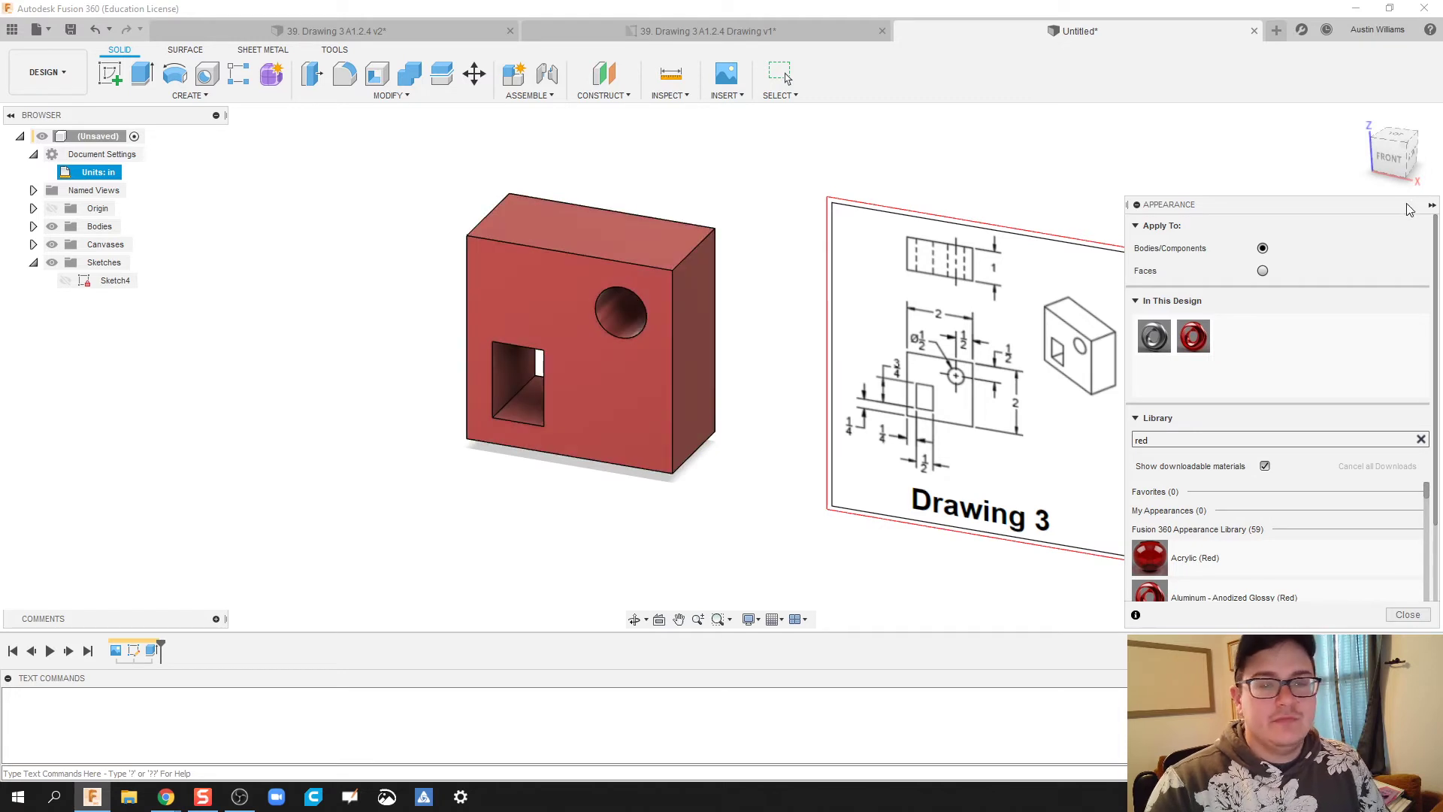
pyautogui.scroll(-1, 1161, 540)
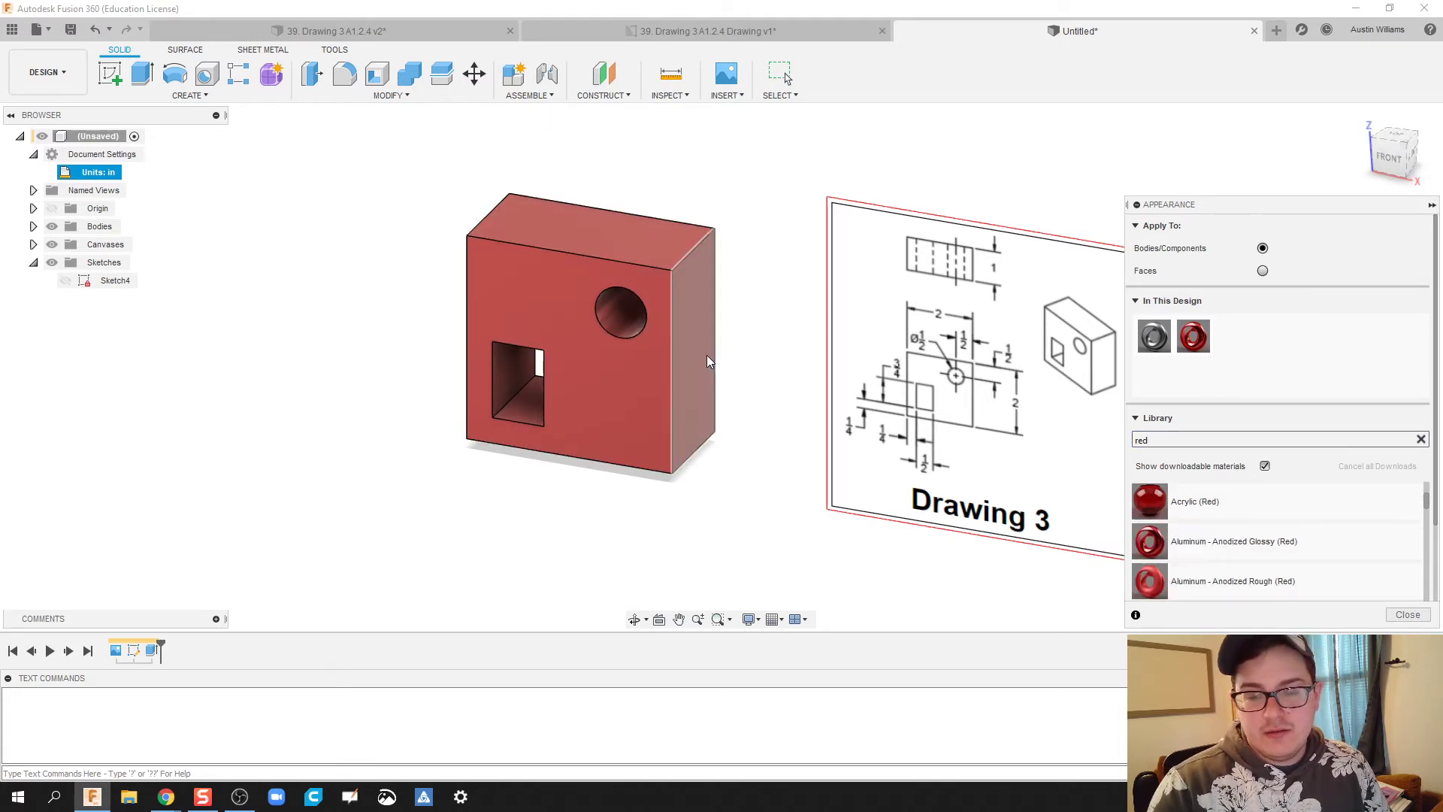
pyautogui.click(1432, 205)
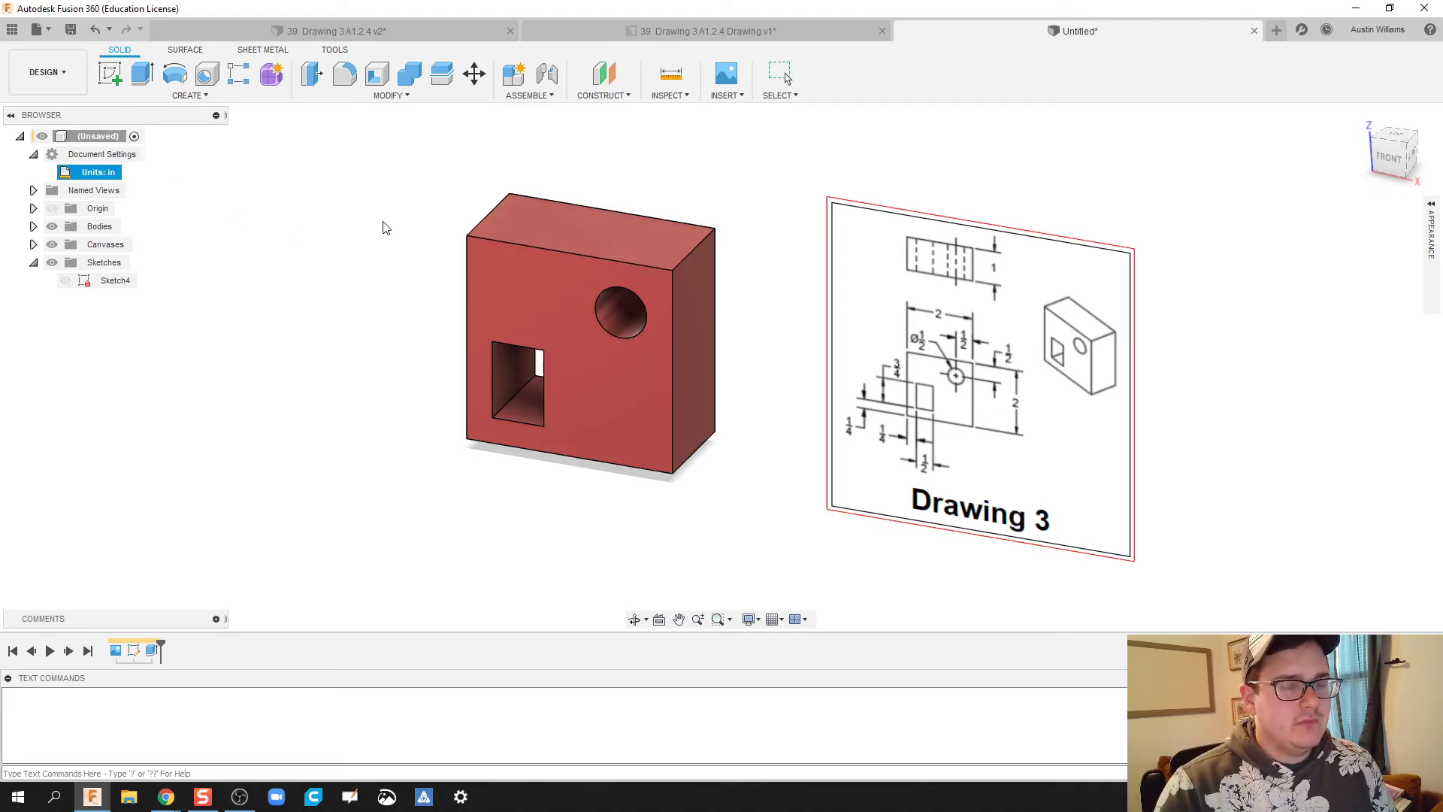
# Save the design as A1.2.4Drawing3 followed by the author's initial and surname
pyautogui.hotkey('ctrl', 's')
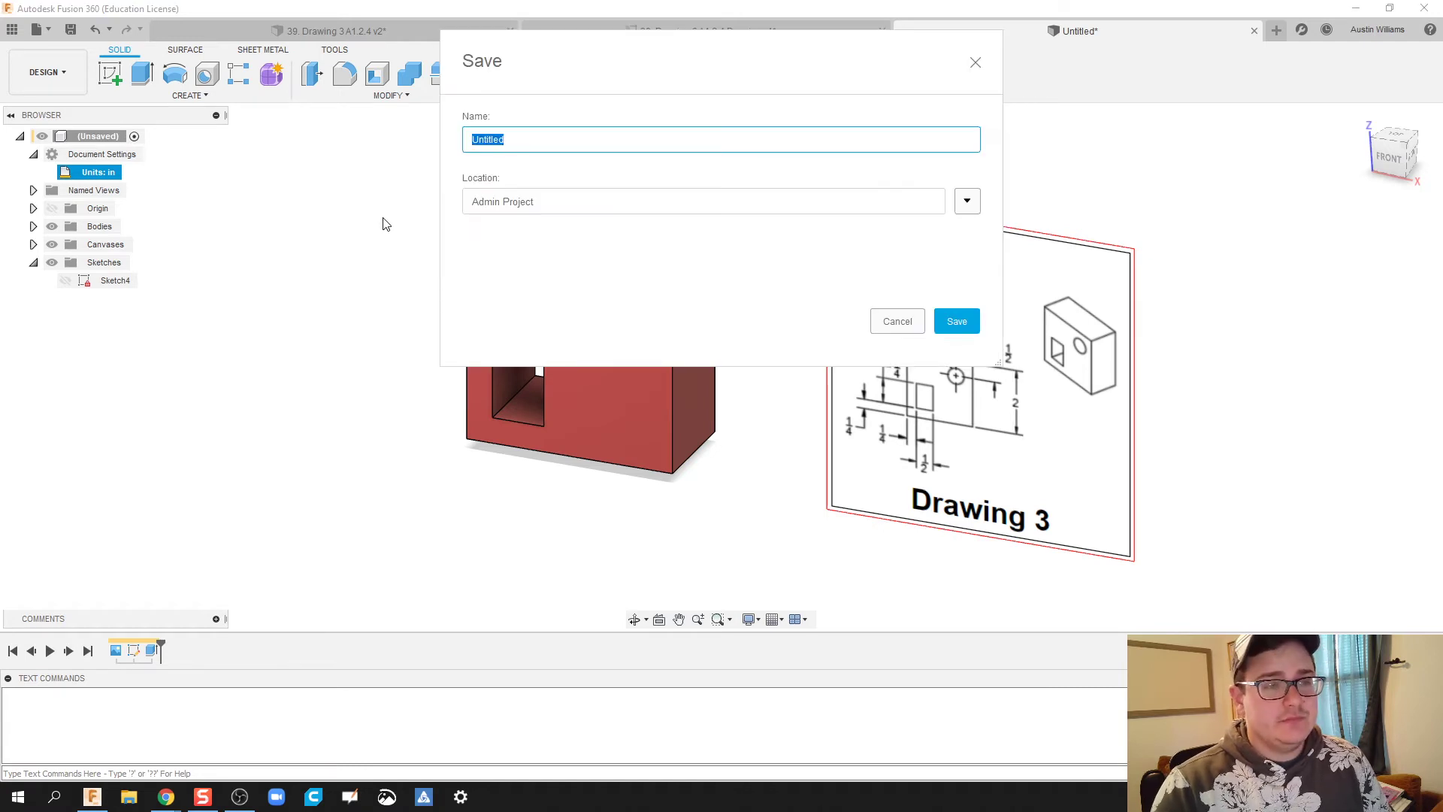
pyautogui.write('Drawing')
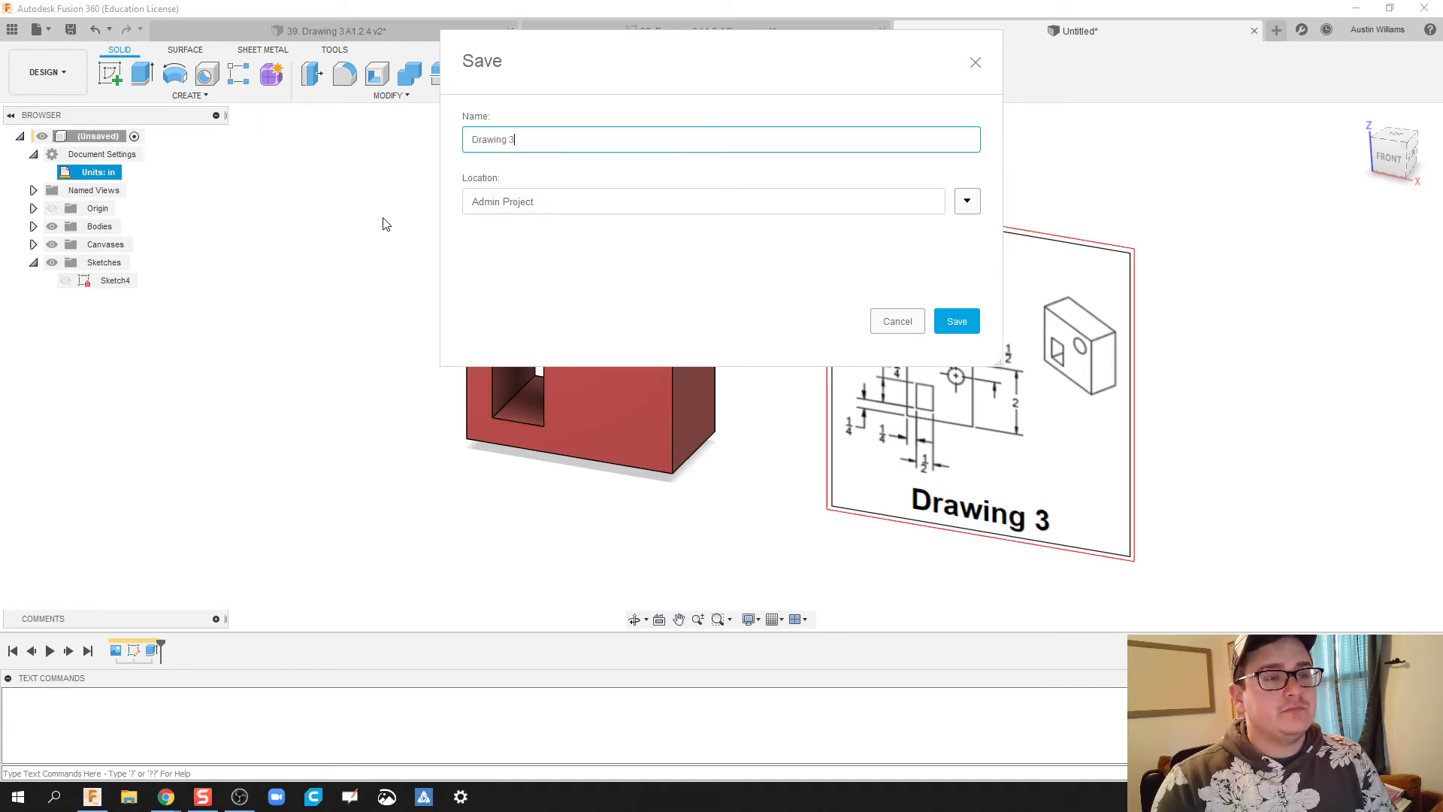
pyautogui.hotkey('ctrl', 'BackSpace')
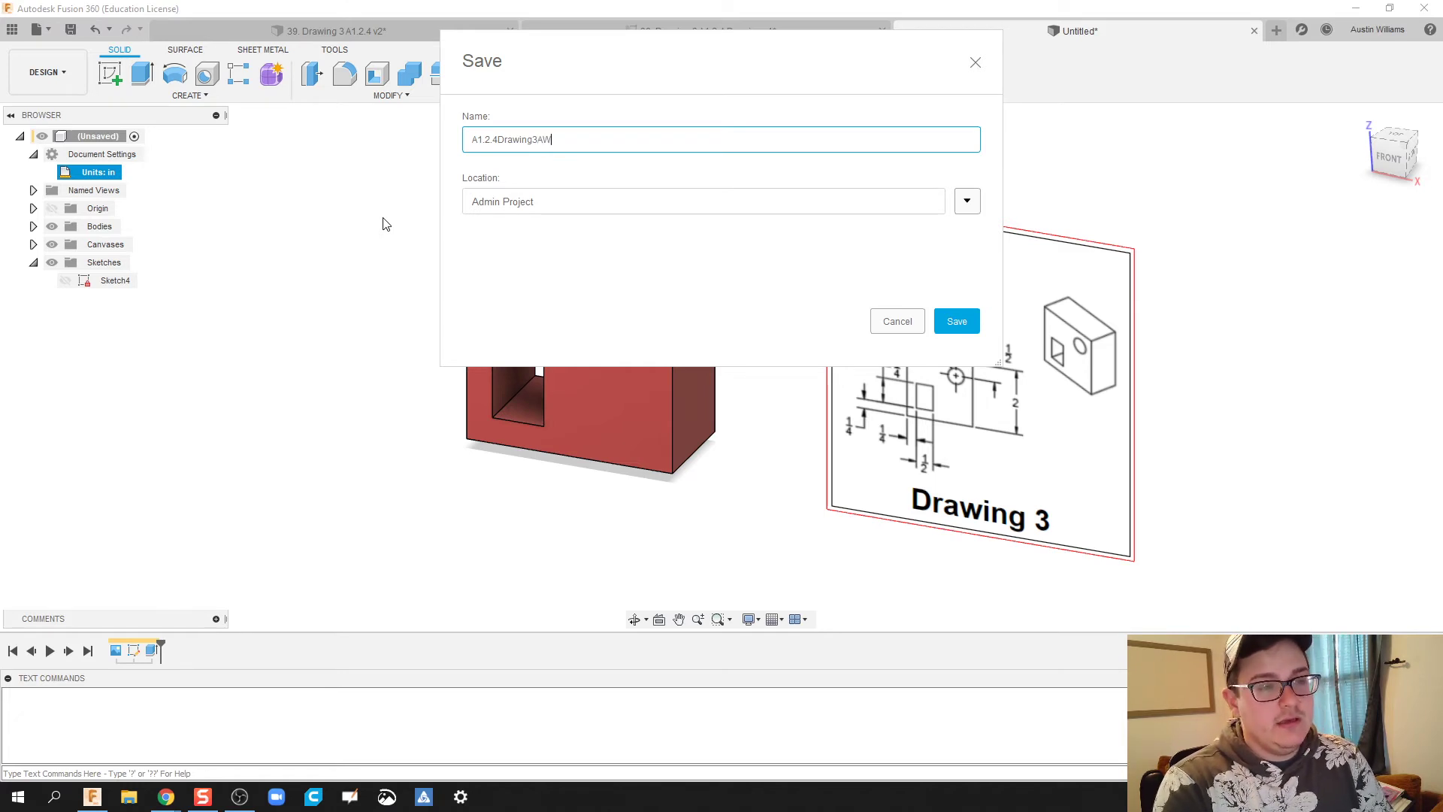
pyautogui.press('Return')
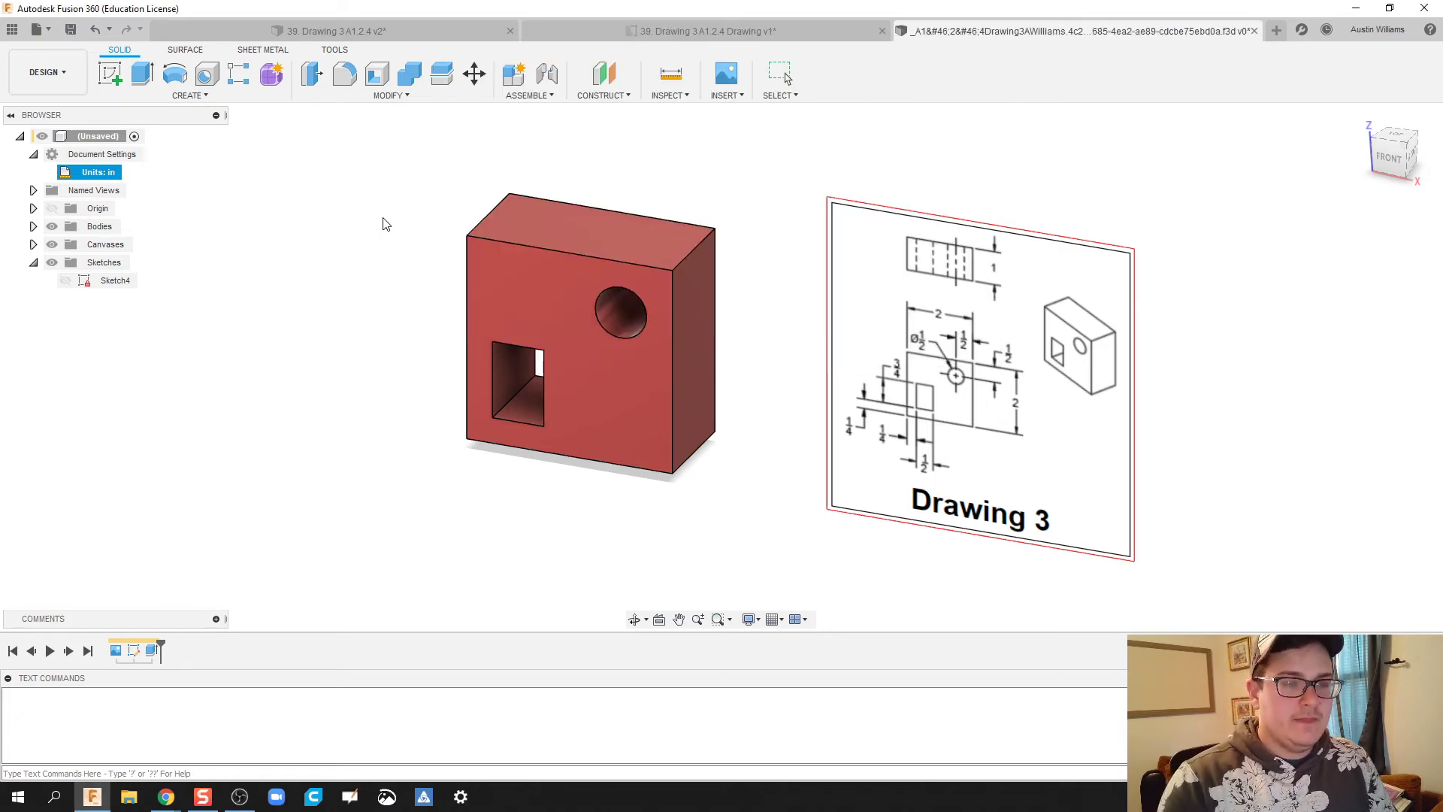
# Create a new drawing from the design using the MCHS Title Block (in) template
pyautogui.click(36, 29)
pyautogui.moveTo(76, 106)
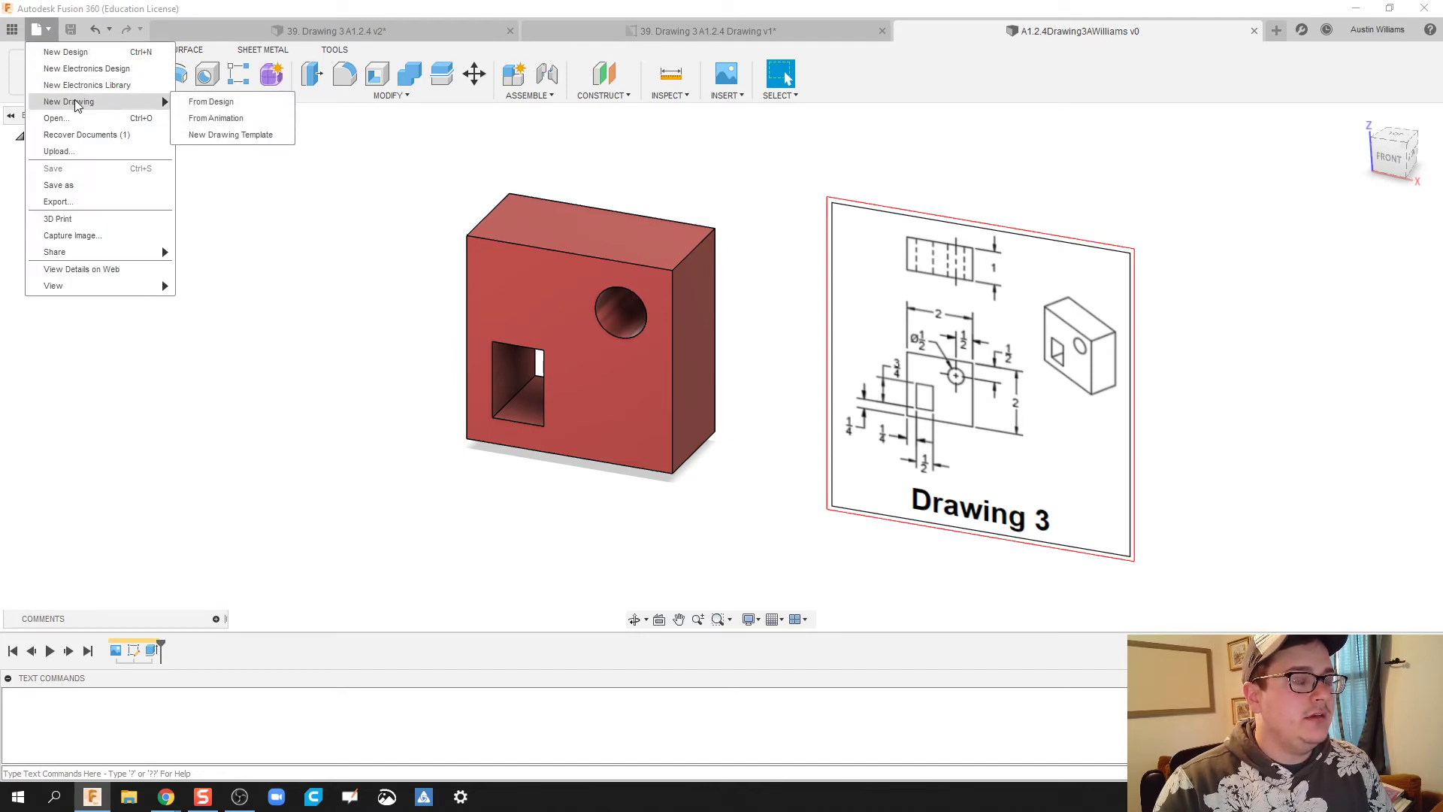
pyautogui.click(36, 29)
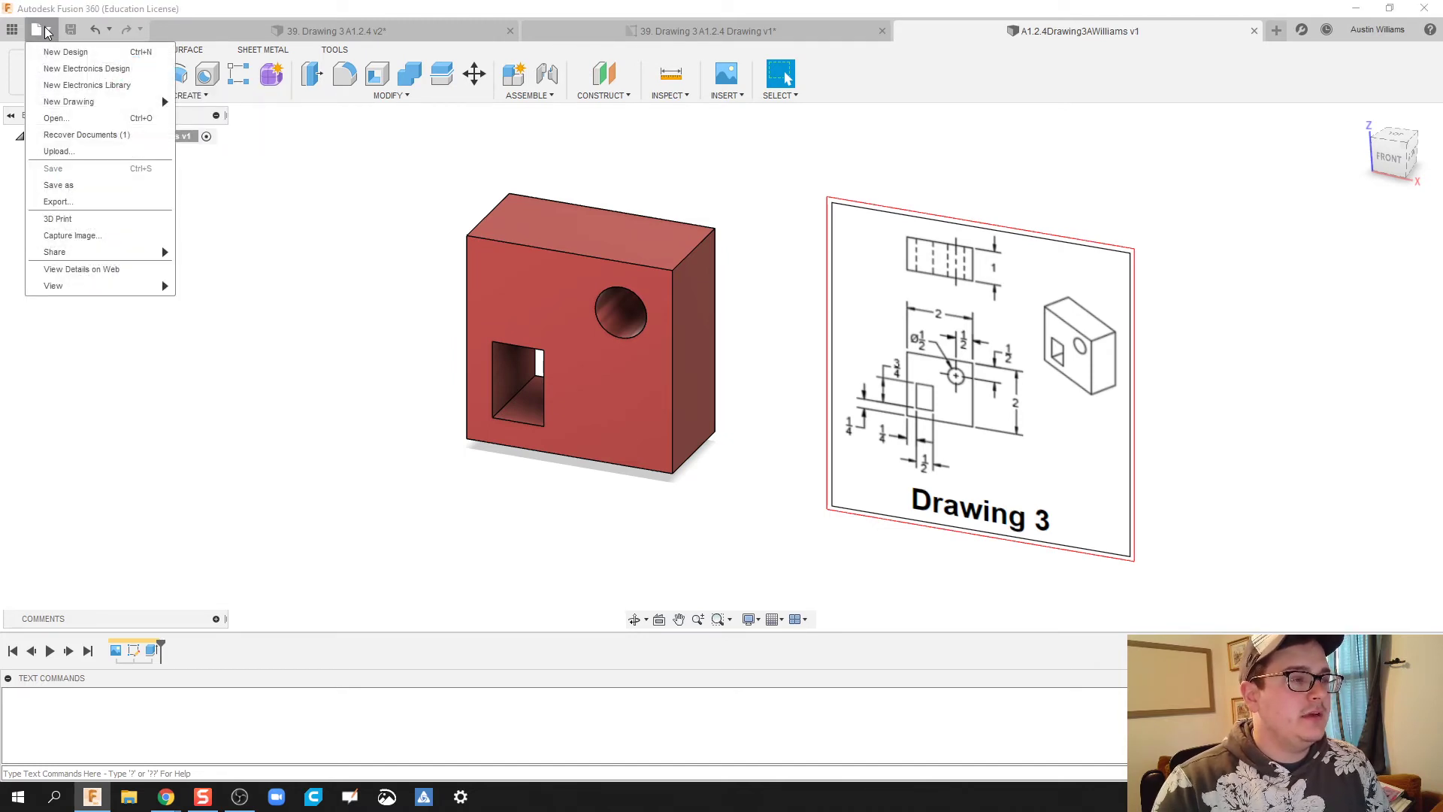
pyautogui.moveTo(97, 107)
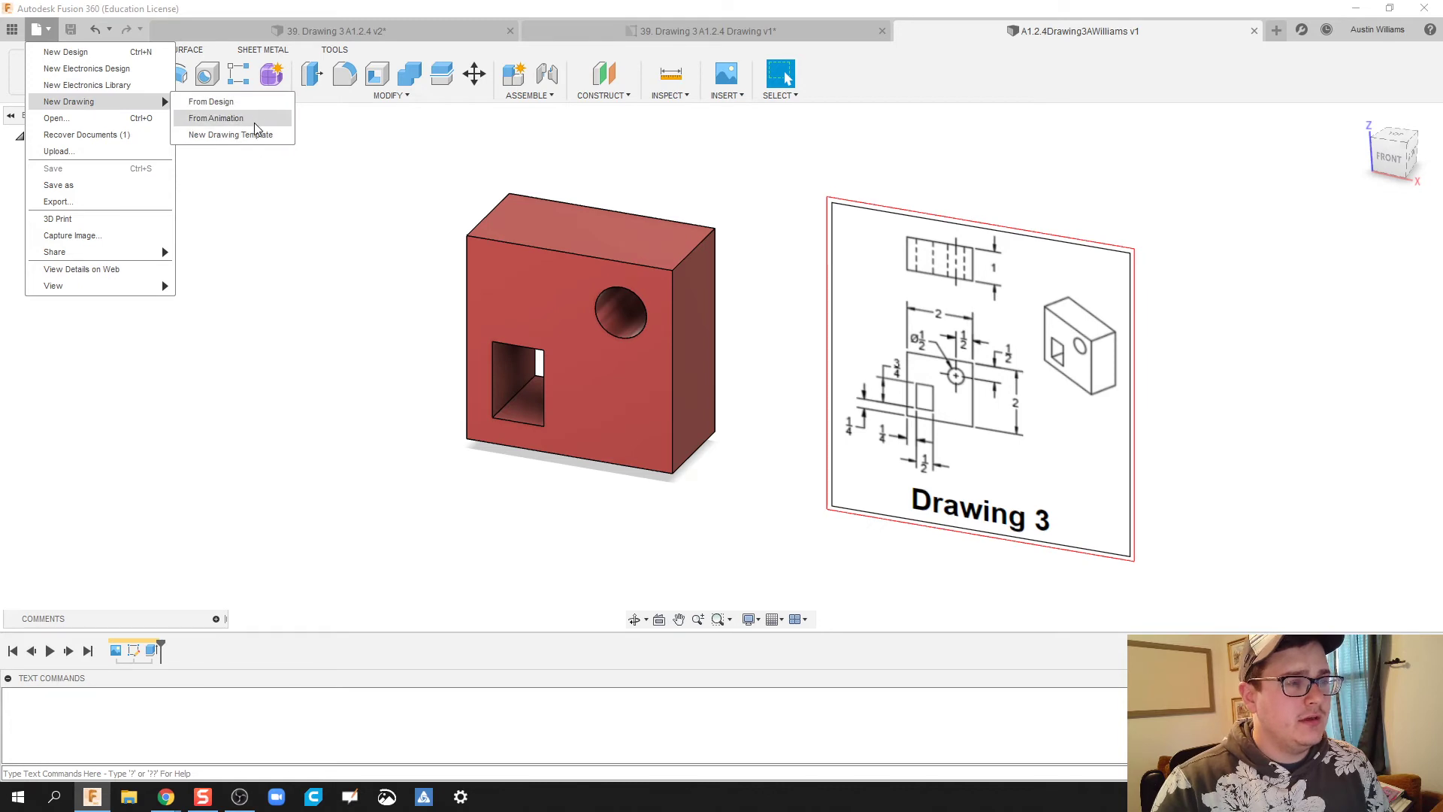
pyautogui.click(257, 103)
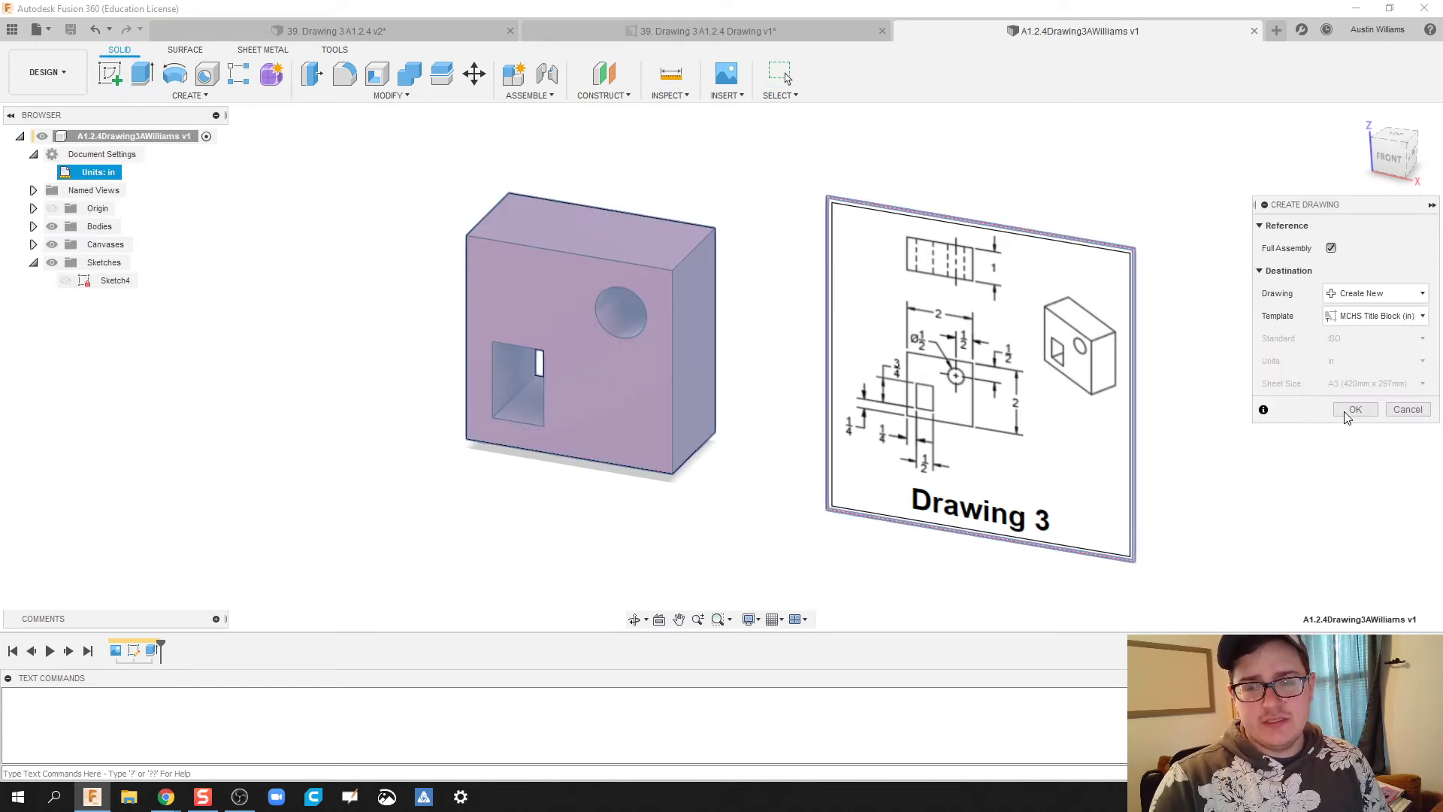
pyautogui.click(1355, 315)
pyautogui.click(1356, 316)
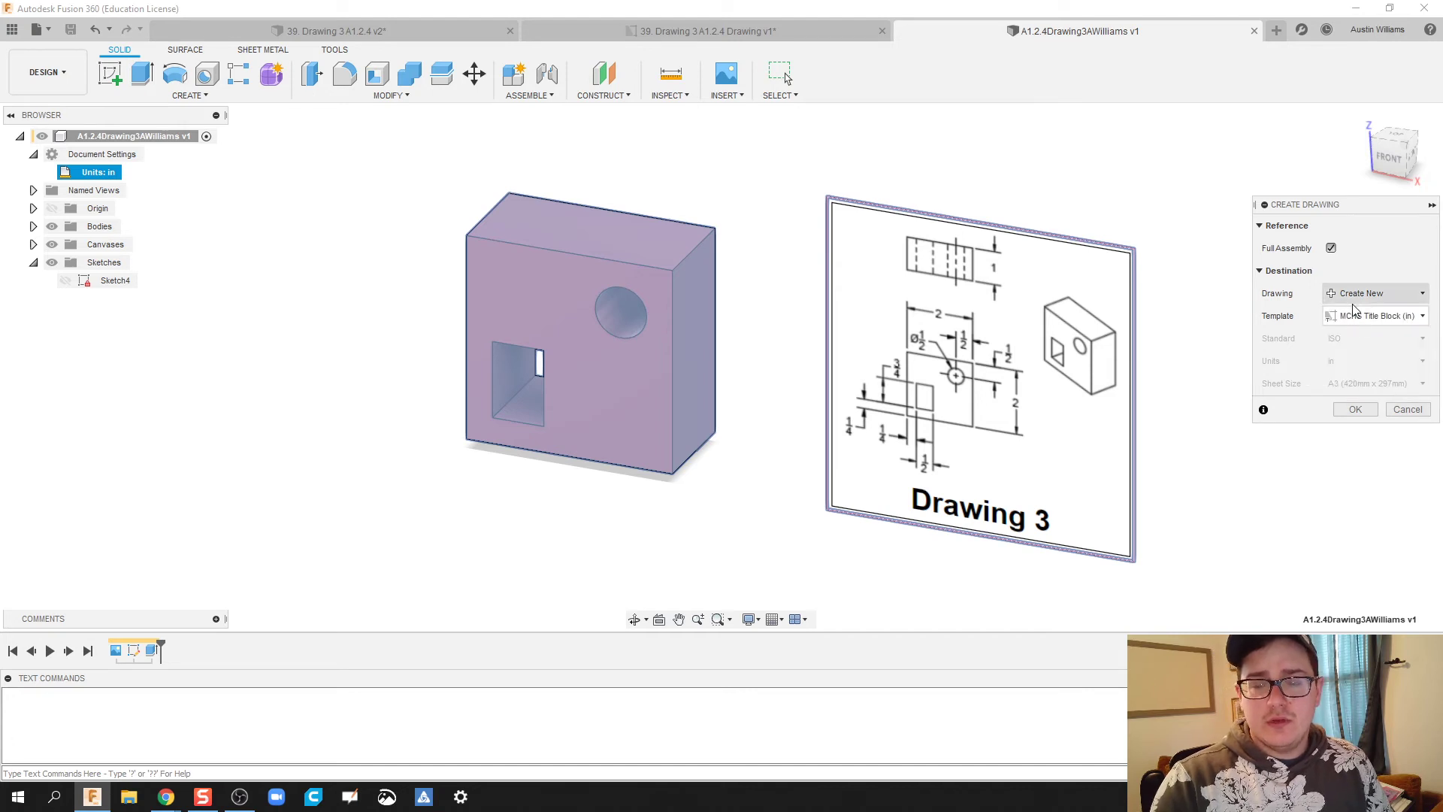
pyautogui.click(1357, 316)
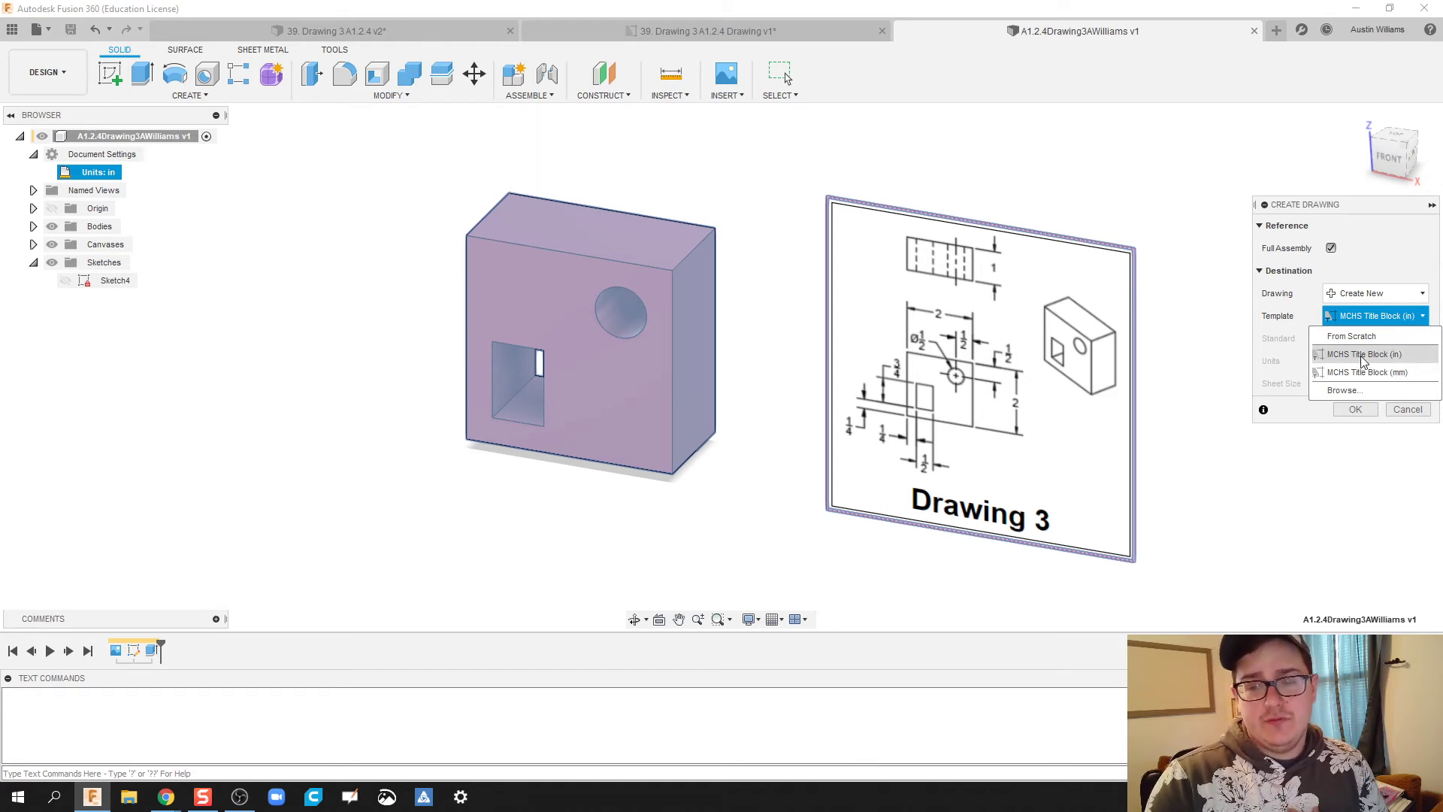
pyautogui.click(1364, 355)
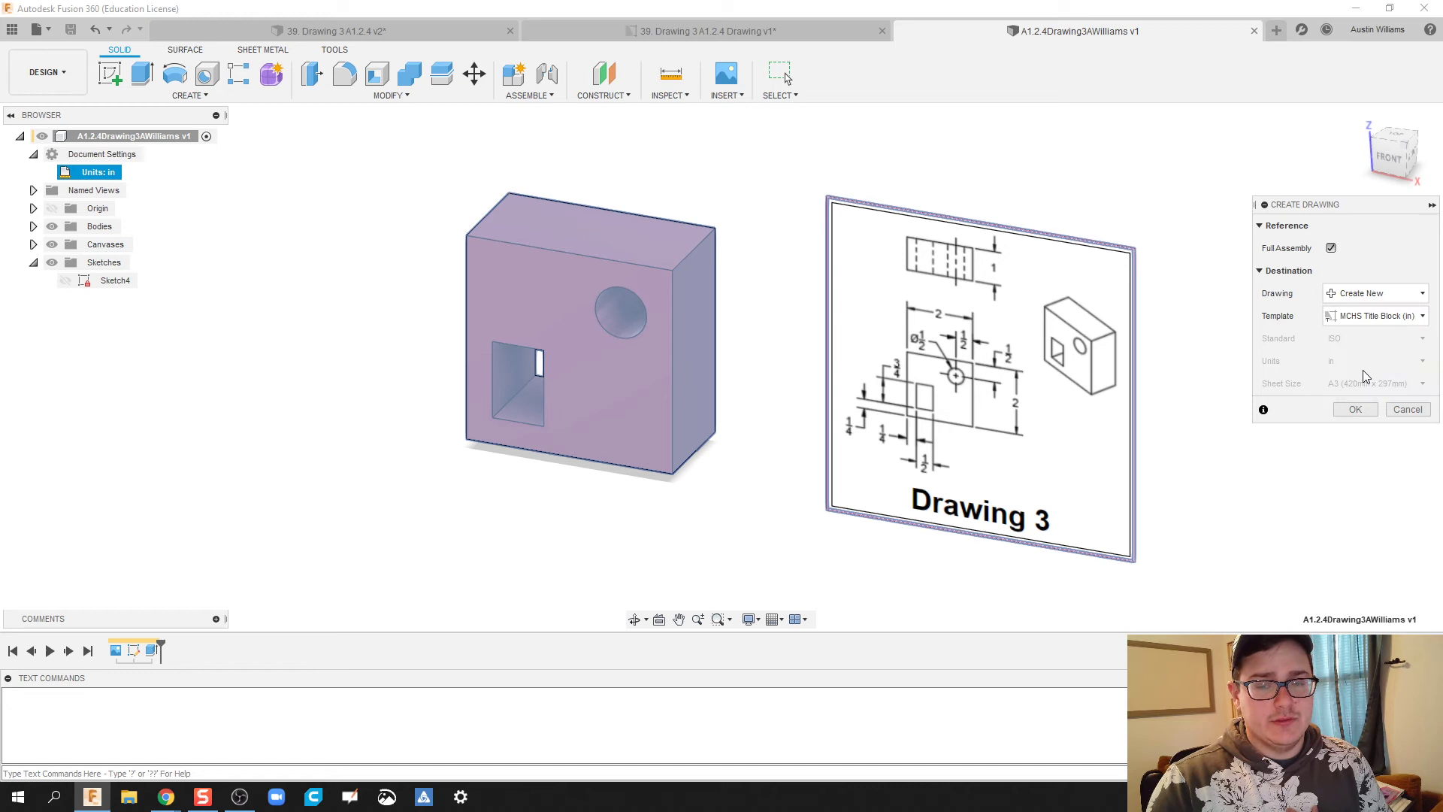
pyautogui.click(1356, 410)
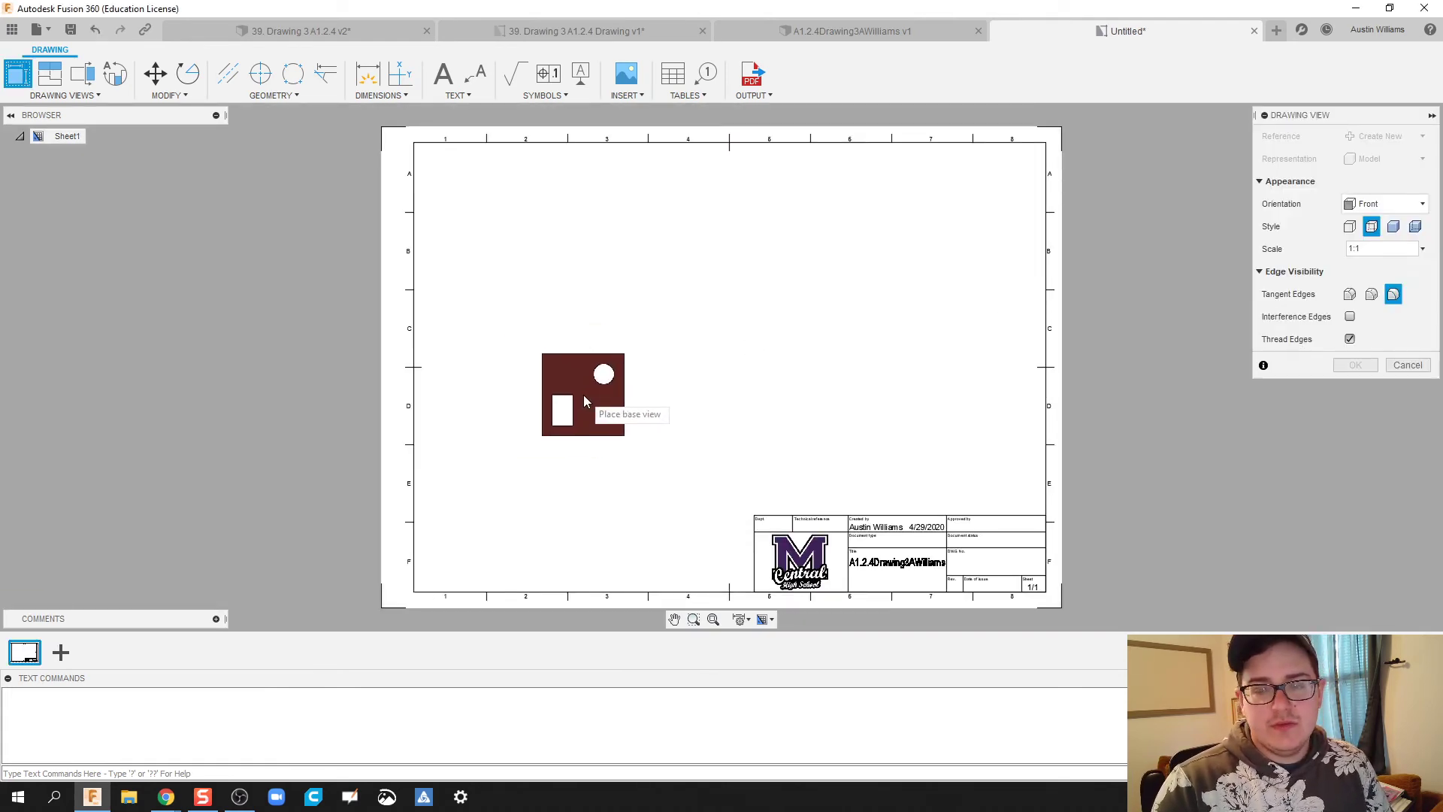
# Place the block's front base view on the sheet at 2:1 scale
pyautogui.click(575, 396)
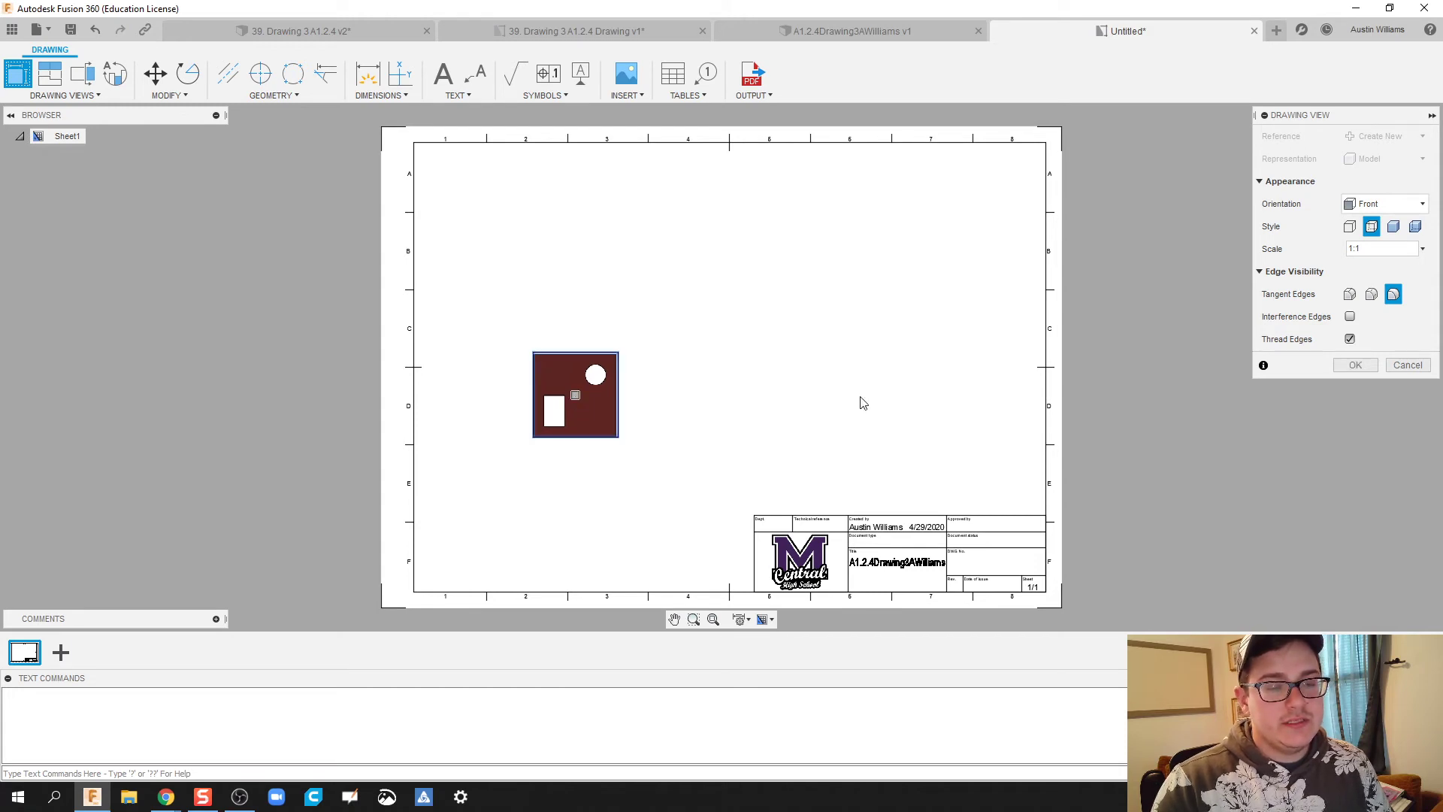
pyautogui.click(1422, 249)
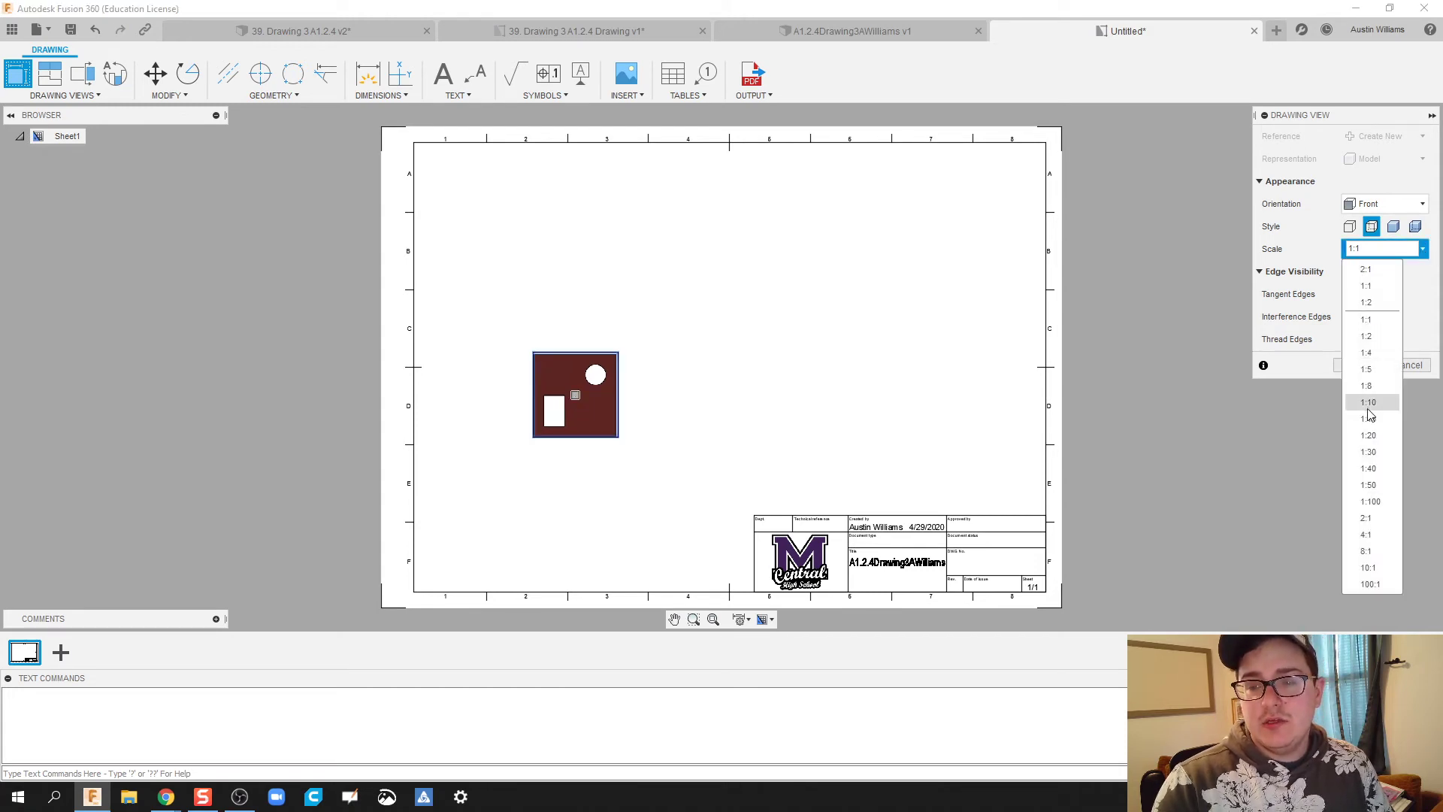
pyautogui.click(1367, 517)
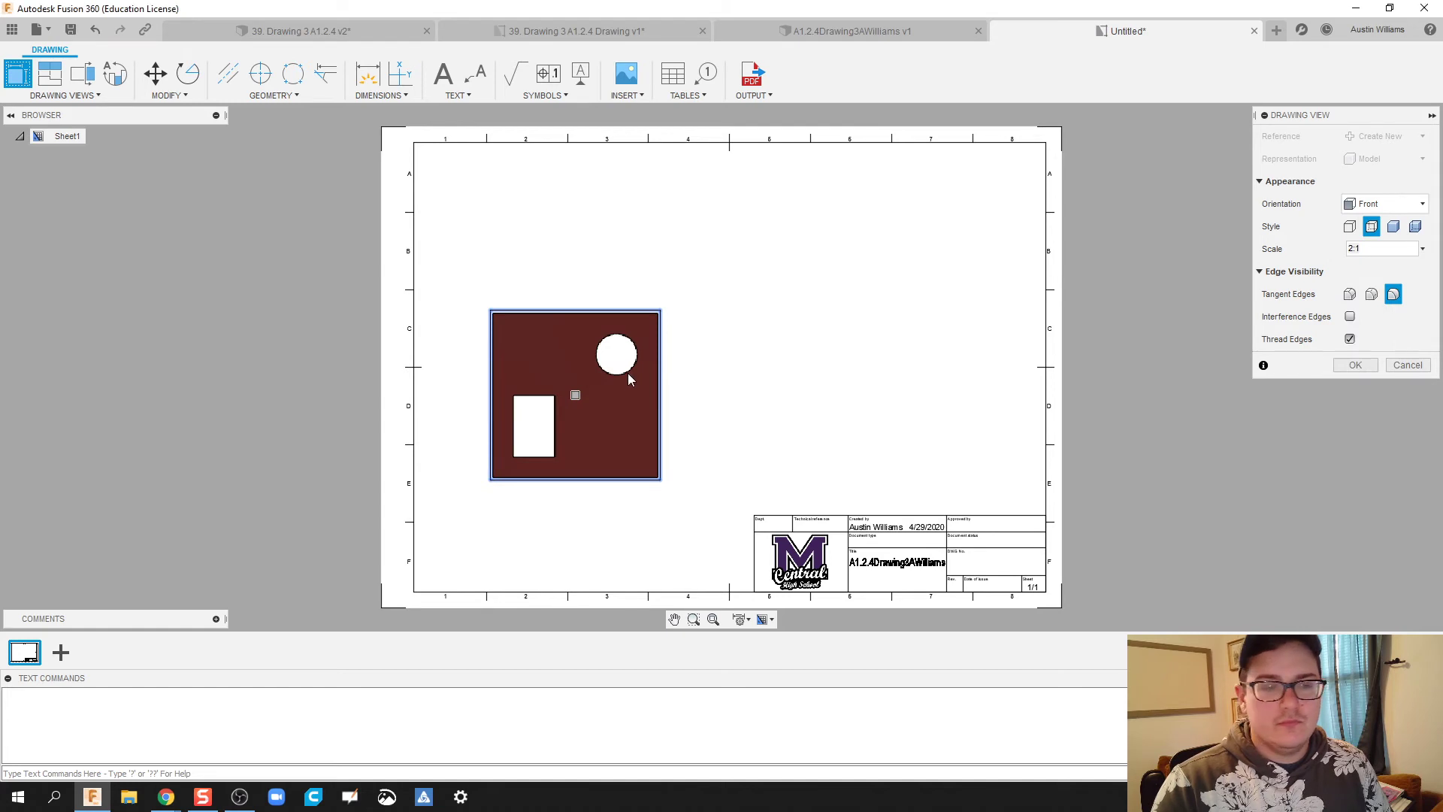
pyautogui.click(1355, 364)
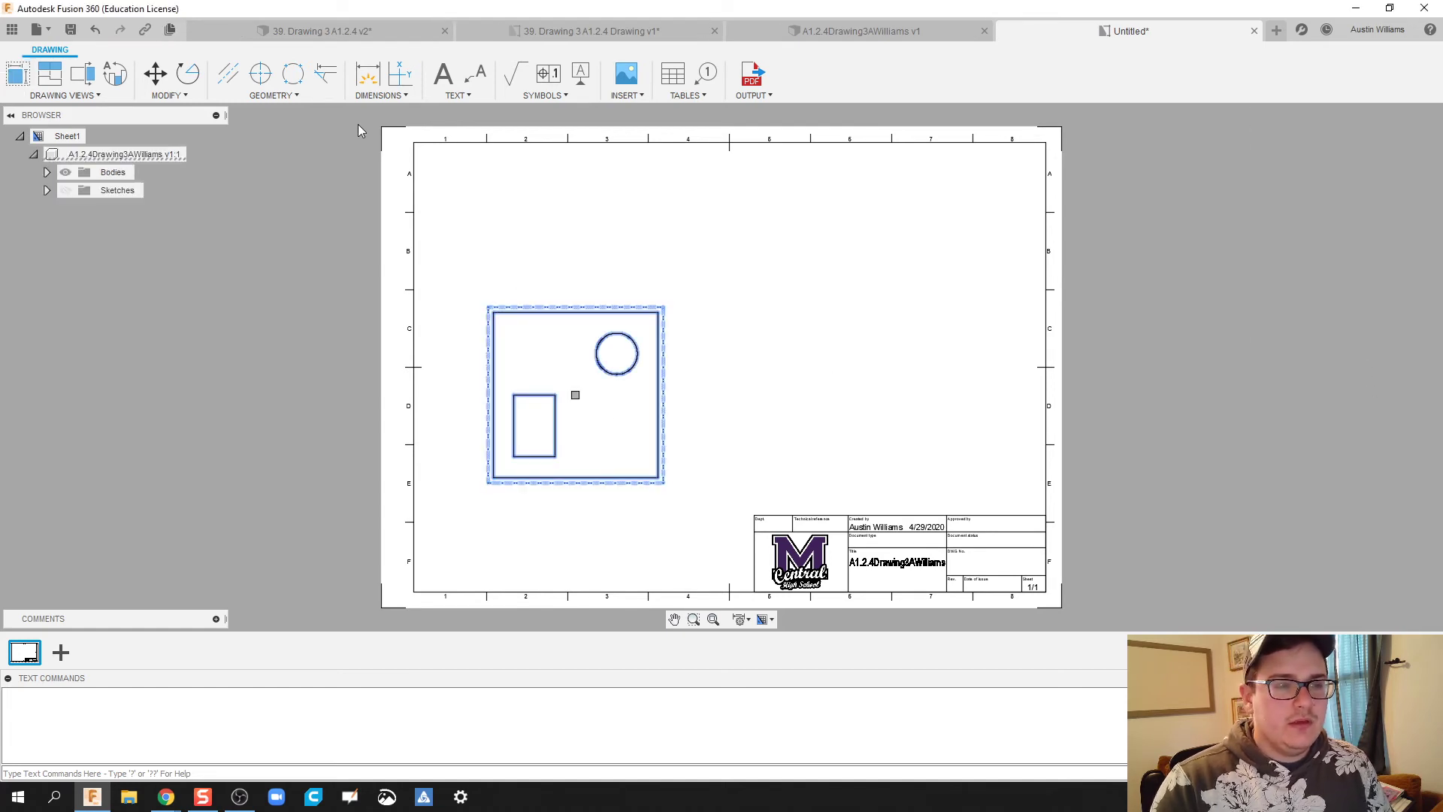
# Project a top view with hidden lines from the front view, placed directly above it
pyautogui.click(48, 80)
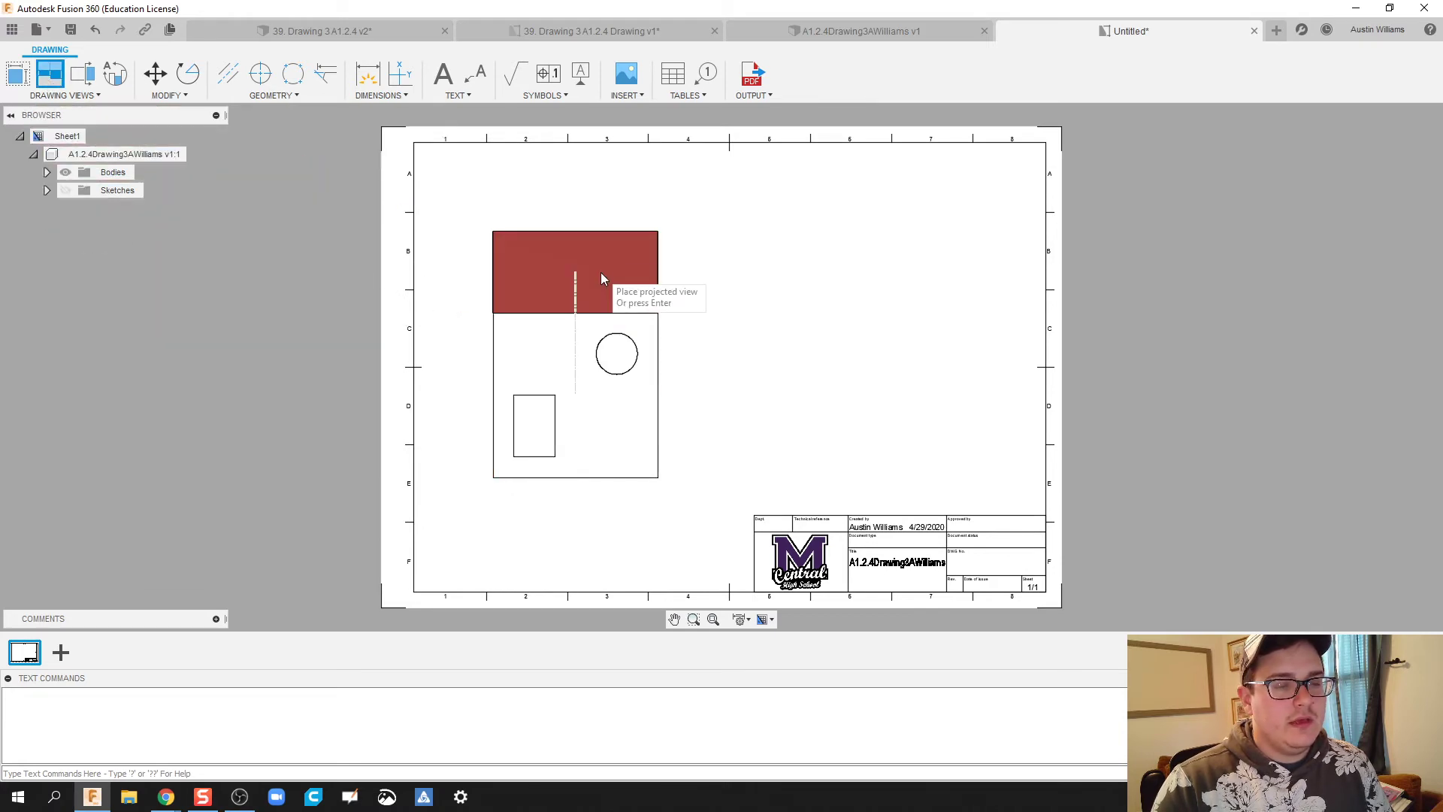
pyautogui.click(596, 234)
pyautogui.rightClick(621, 230)
pyautogui.click(664, 239)
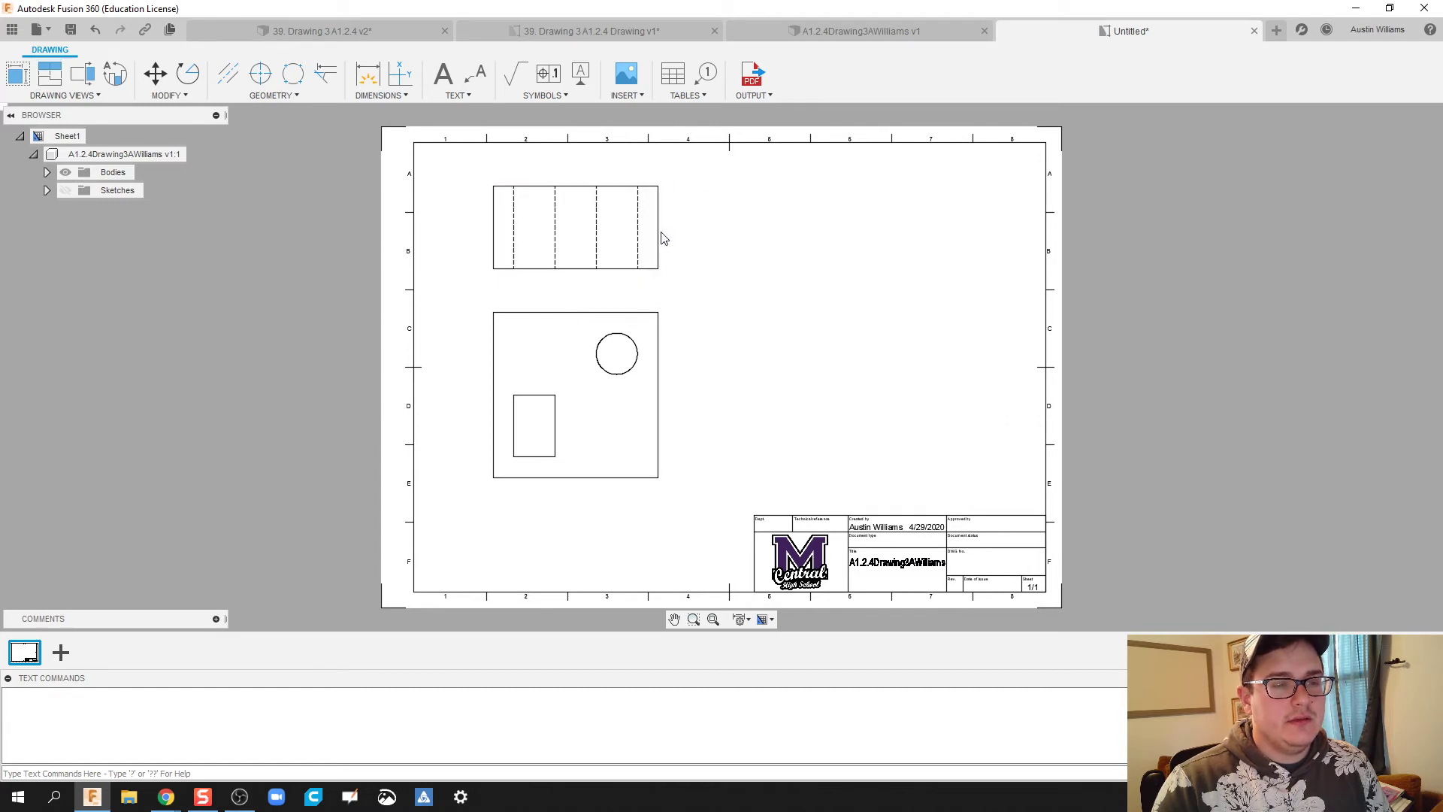
pyautogui.click(18, 74)
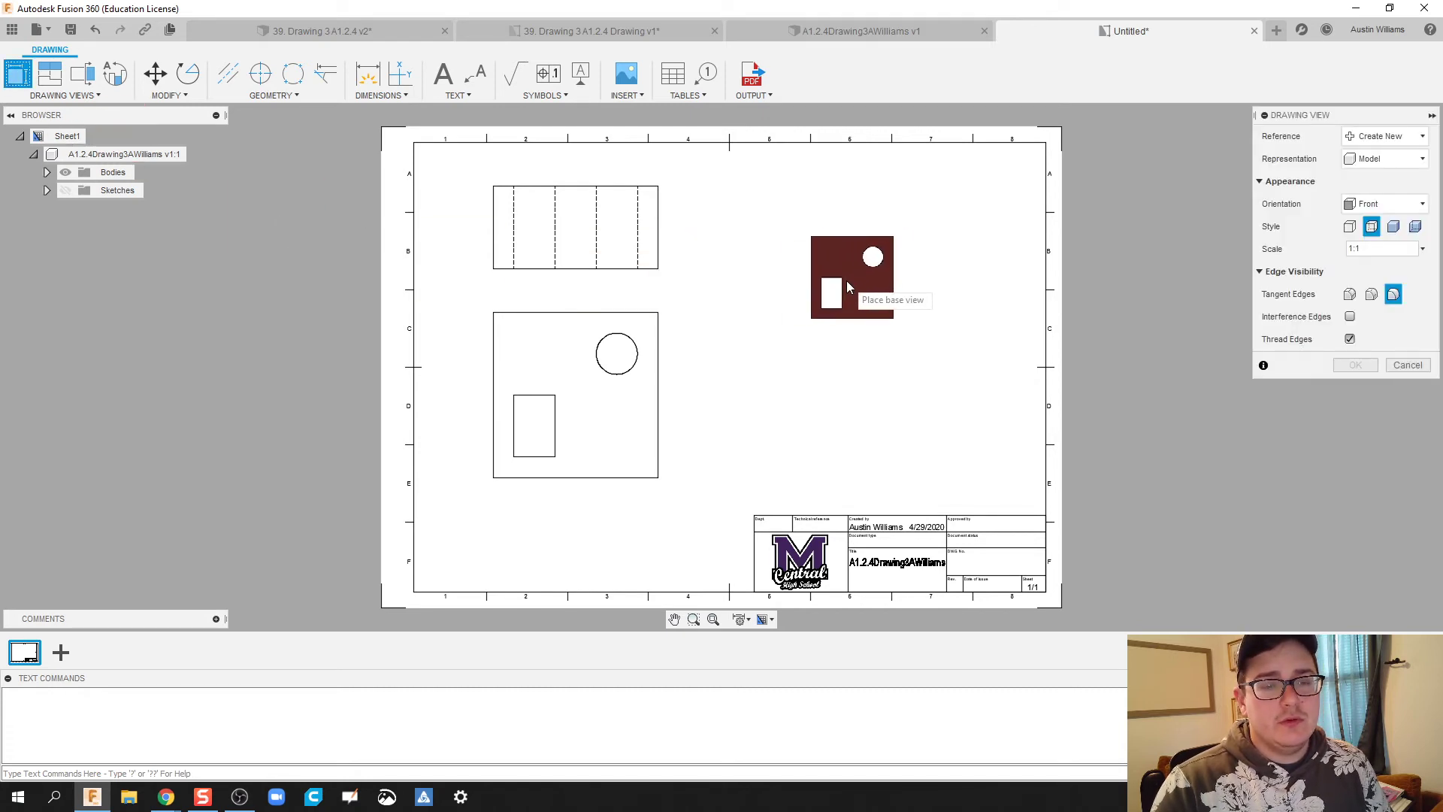
# Place a shaded NE Isometric base view at 2:1 scale at the sheet's upper right
pyautogui.click(859, 291)
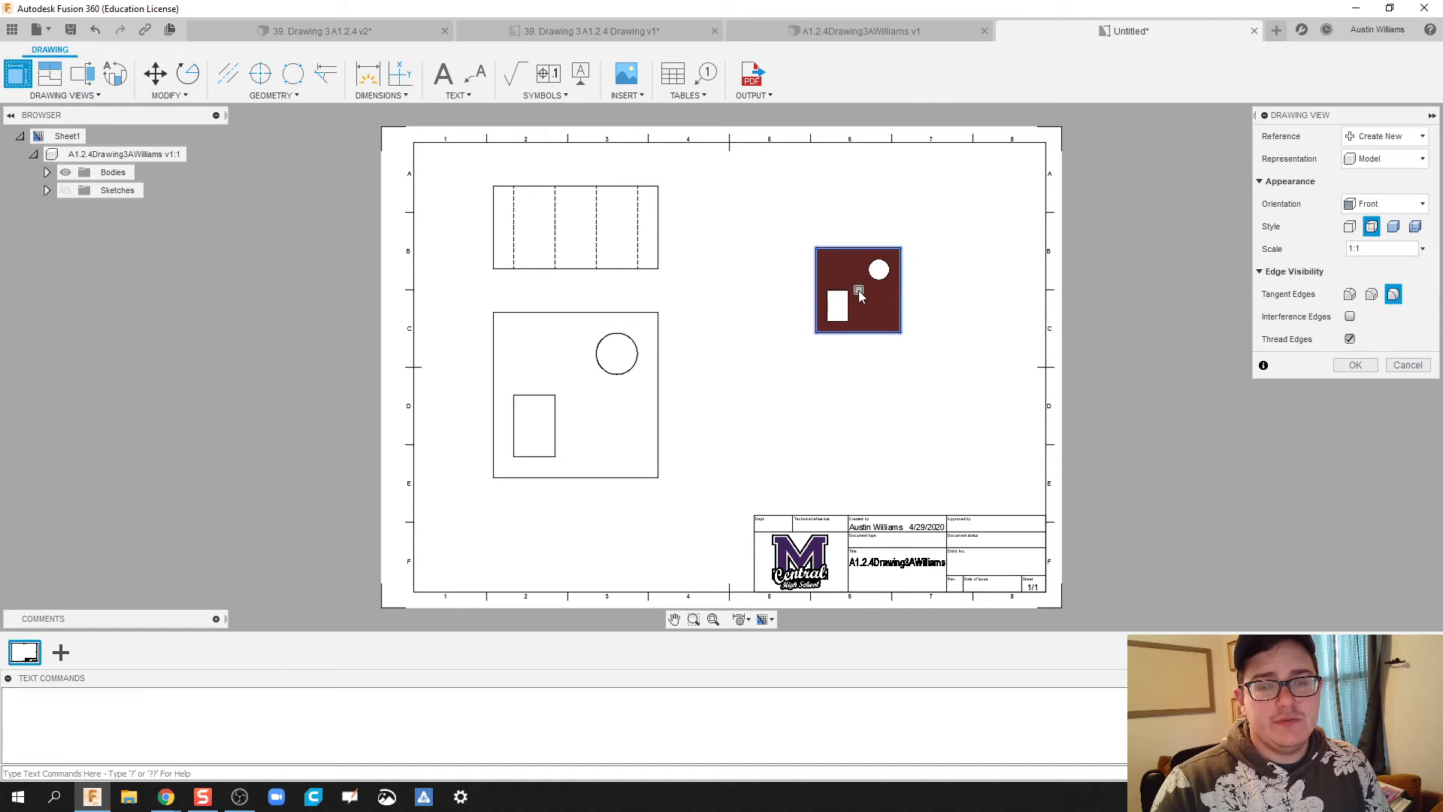
pyautogui.click(1422, 248)
pyautogui.click(1366, 519)
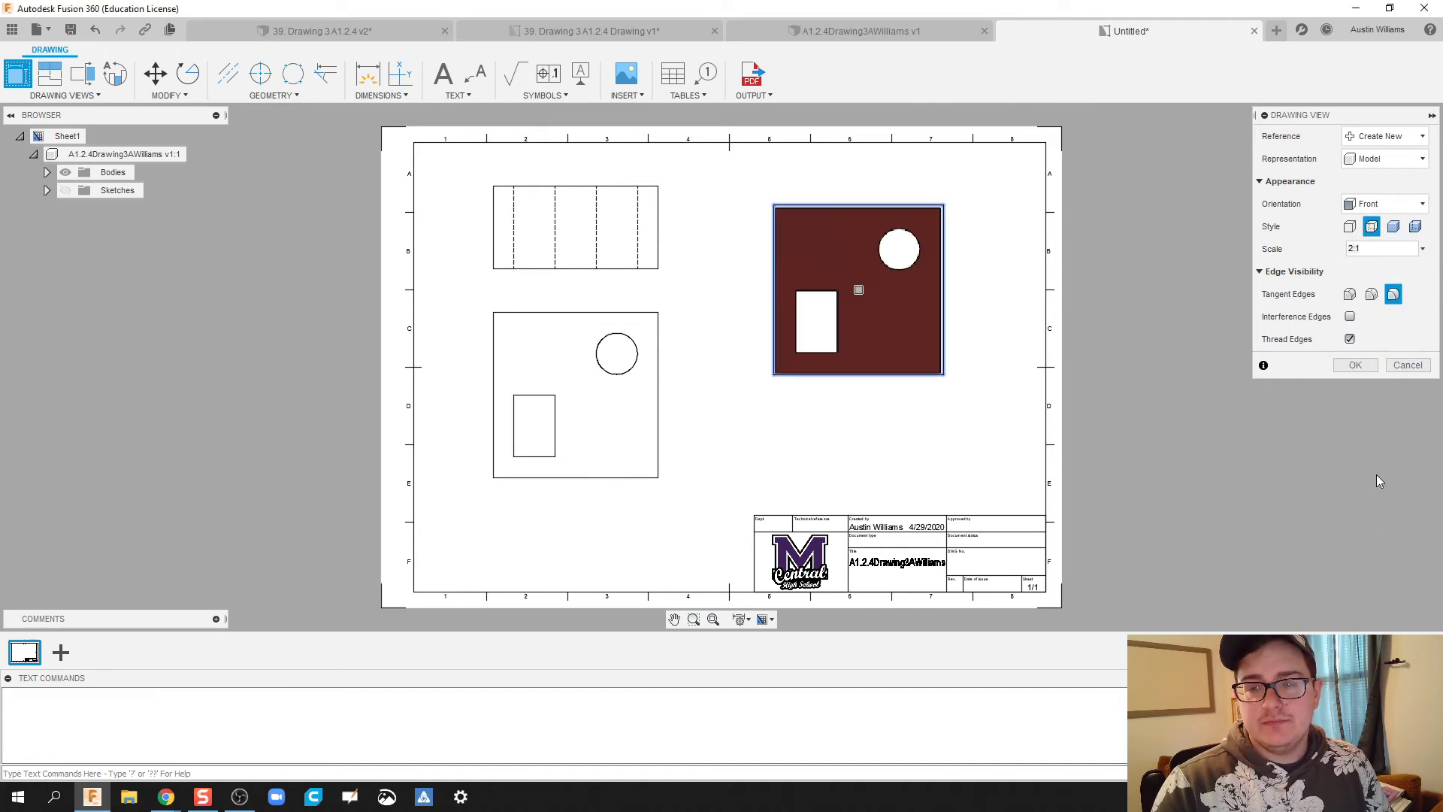
pyautogui.click(1398, 203)
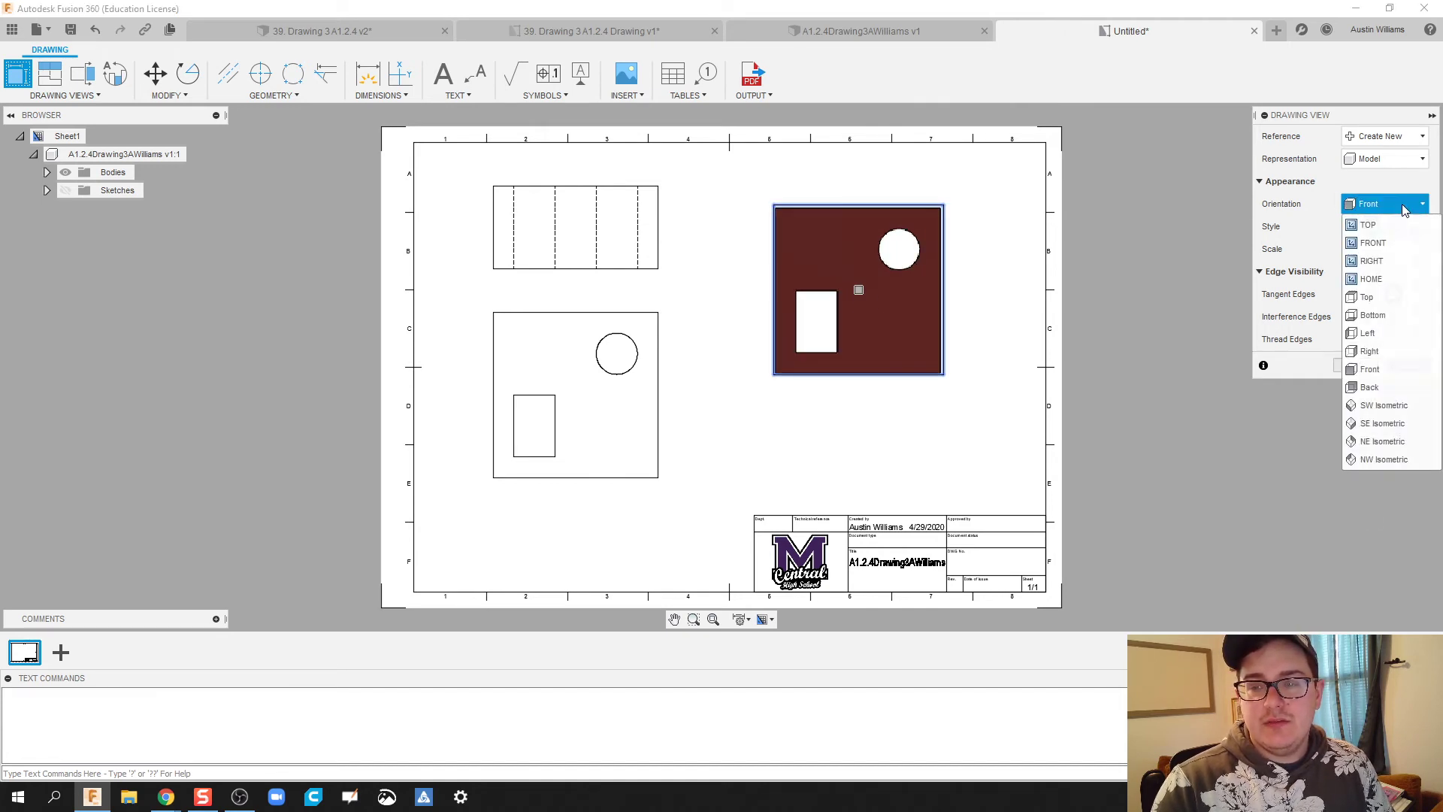
pyautogui.click(1380, 441)
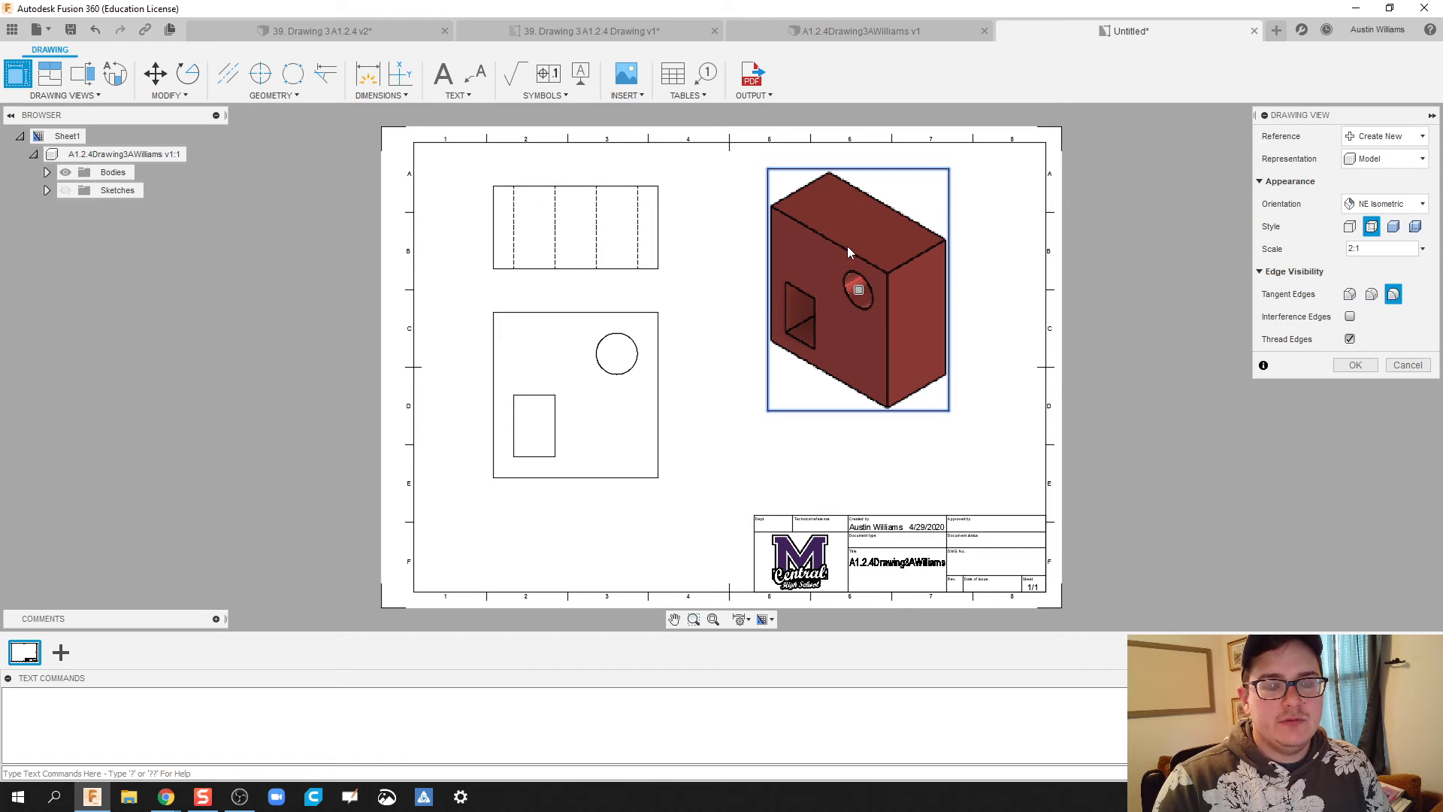
pyautogui.click(1393, 226)
pyautogui.click(1354, 366)
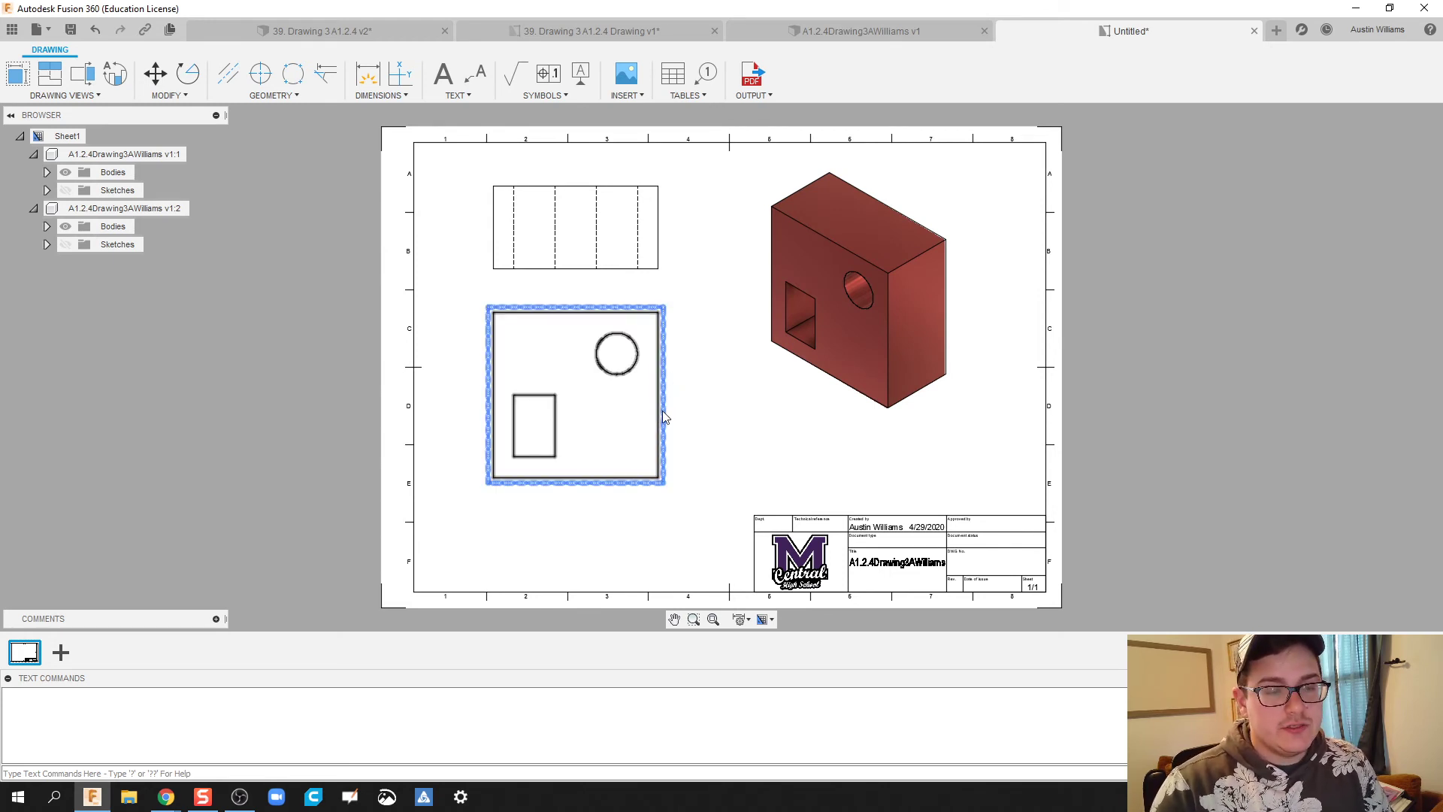
# Dimension the front view's 2 height and the hole's Ø.5 diameter
pyautogui.press('d')
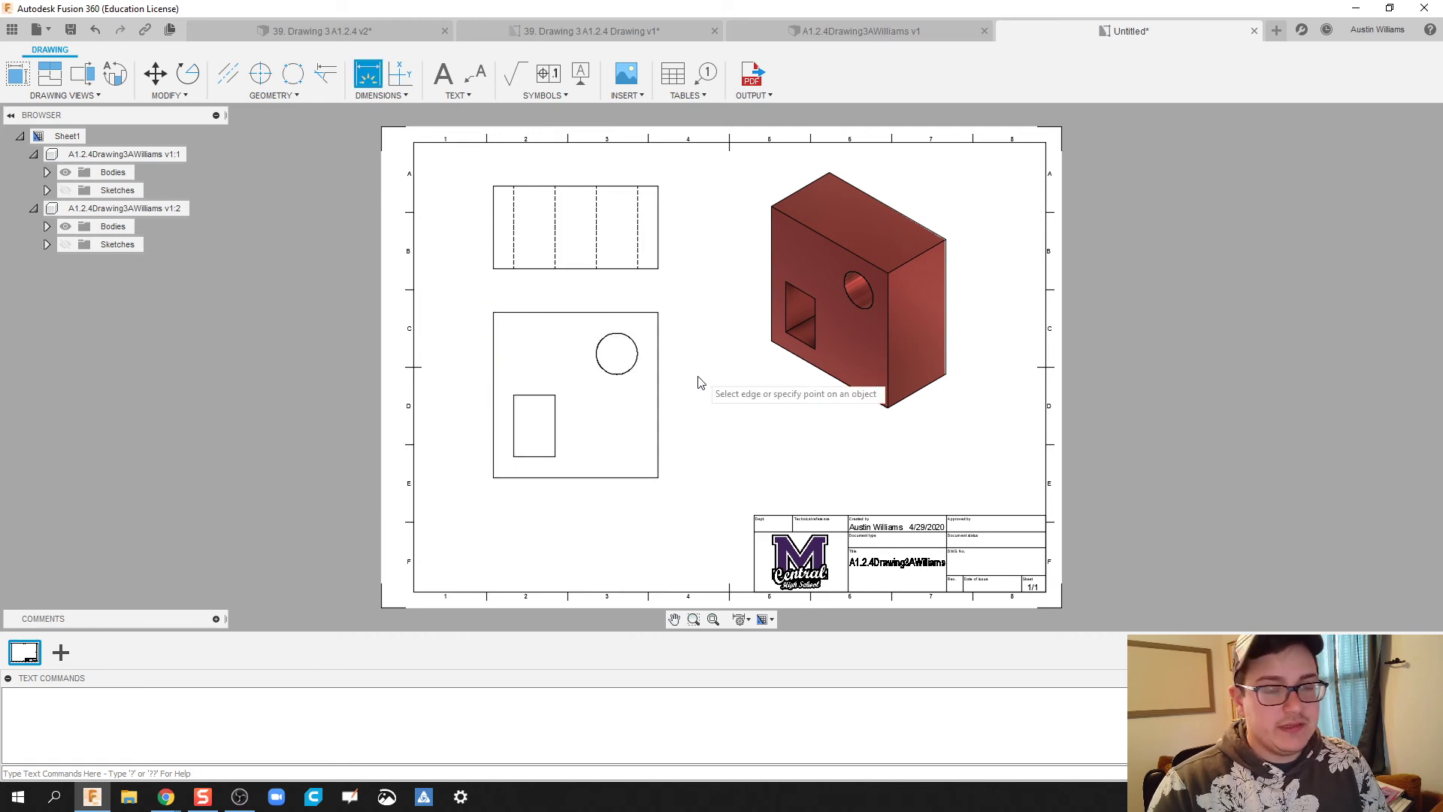
pyautogui.click(658, 399)
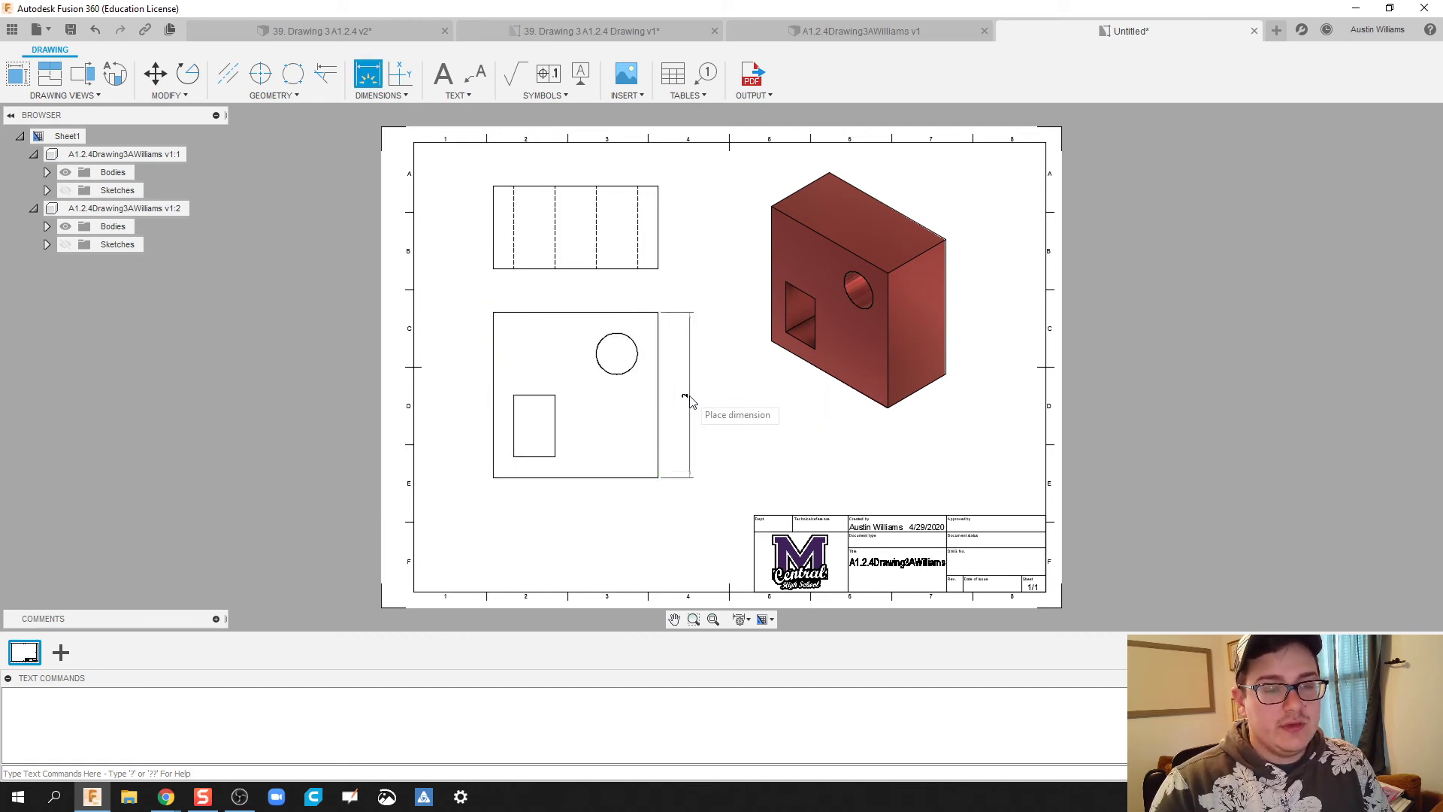
pyautogui.click(688, 396)
pyautogui.click(631, 368)
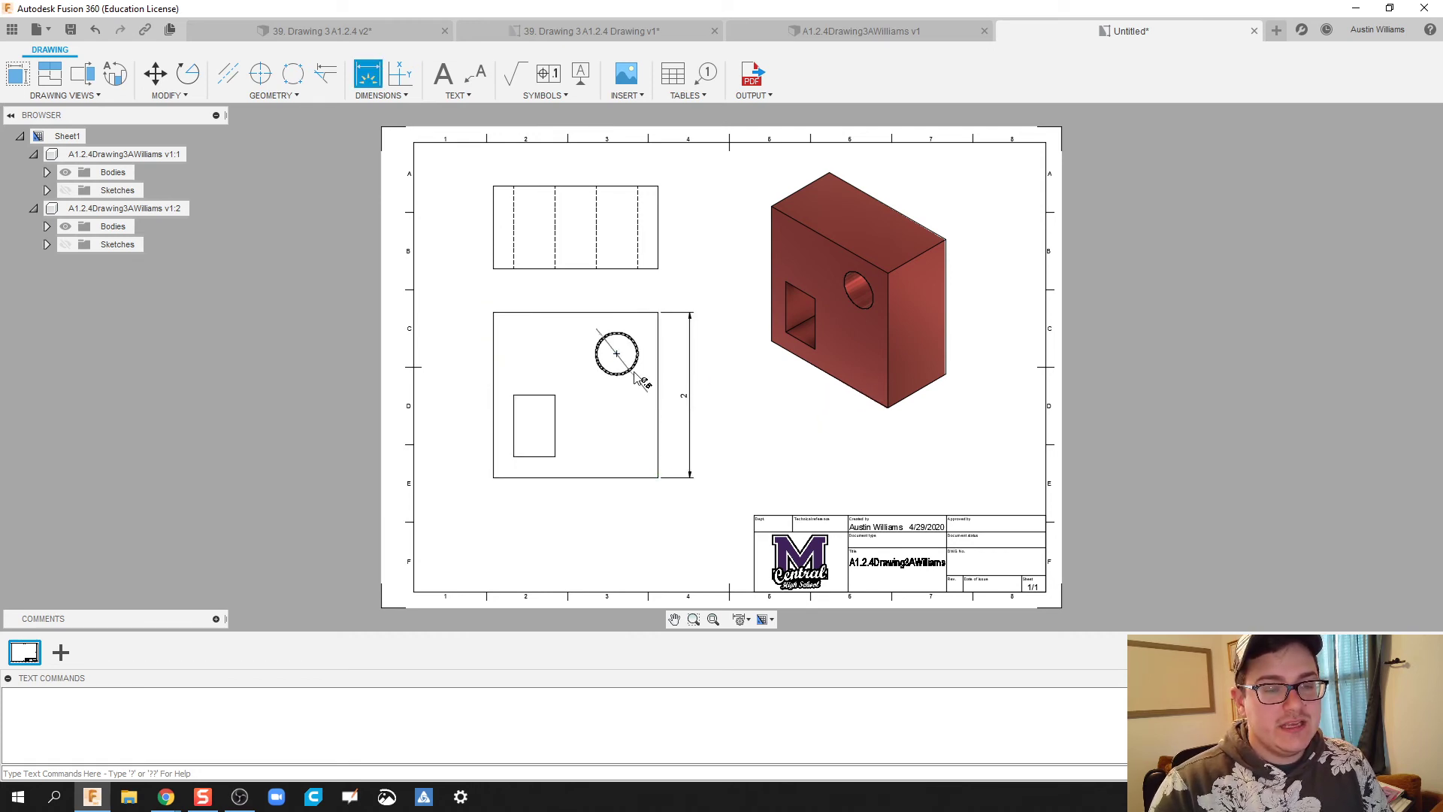
pyautogui.click(579, 340)
# Add the hole's horizontal and vertical .5 location dimensions, then pick the top view's edge for its 1 height
pyautogui.click(616, 354)
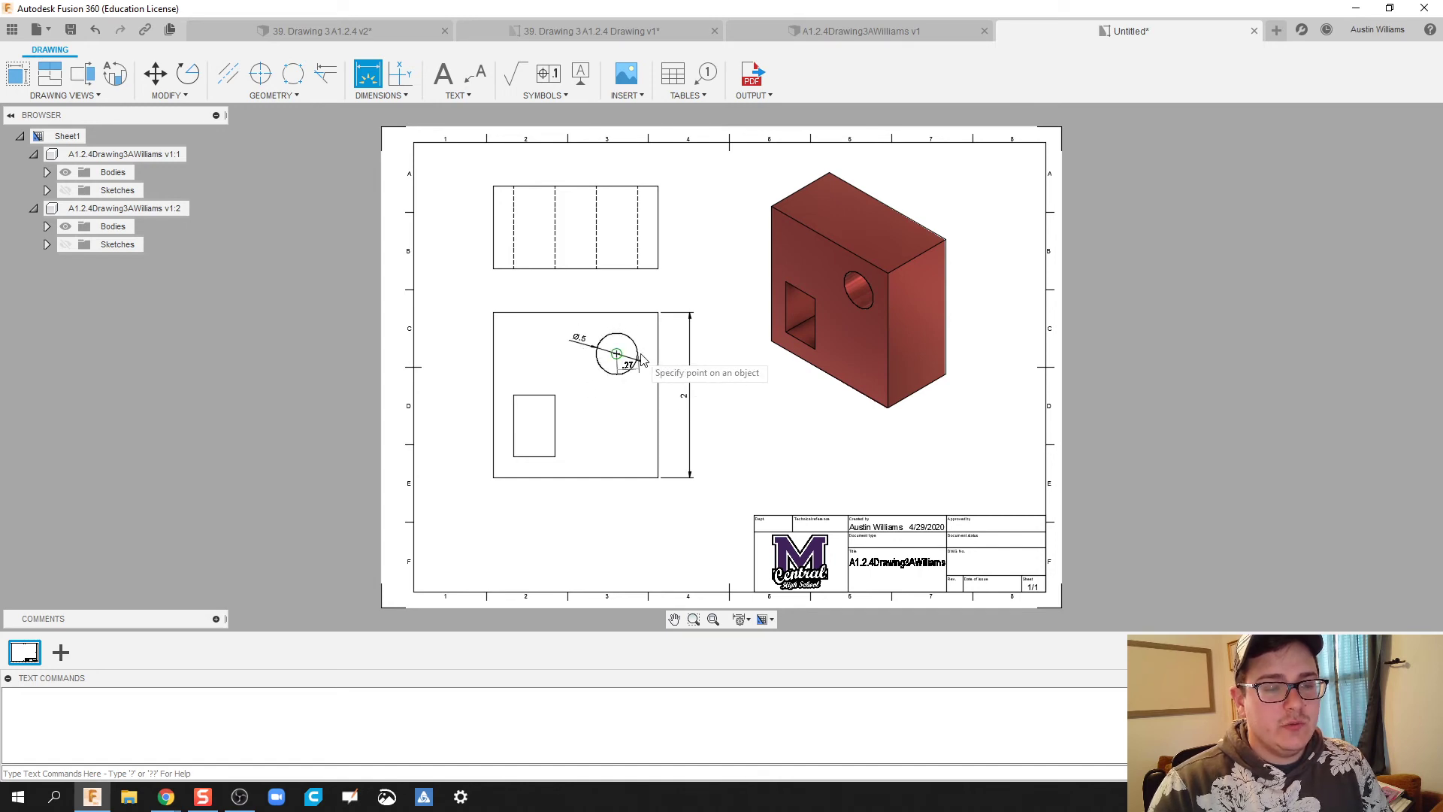
pyautogui.click(659, 359)
pyautogui.click(639, 306)
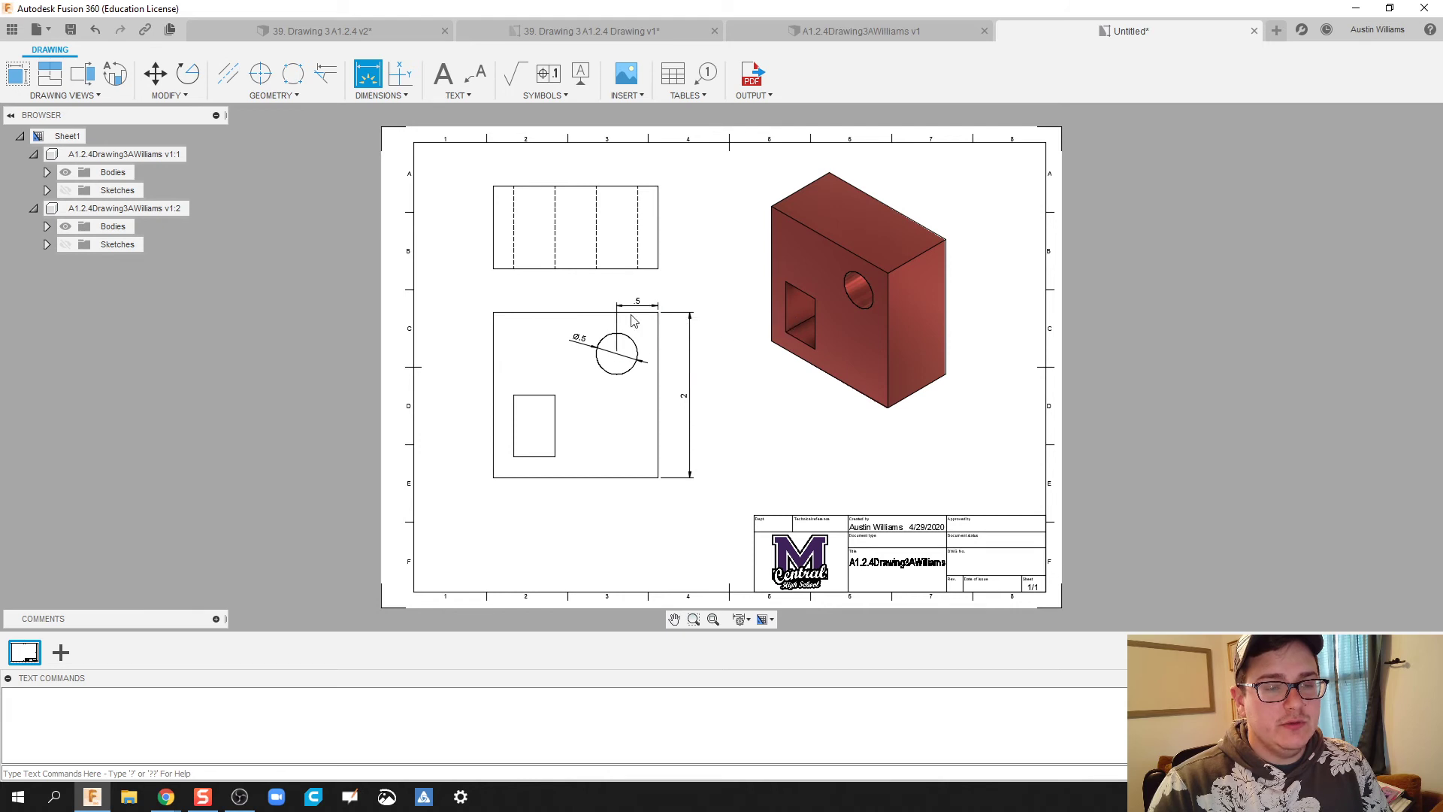
pyautogui.click(617, 354)
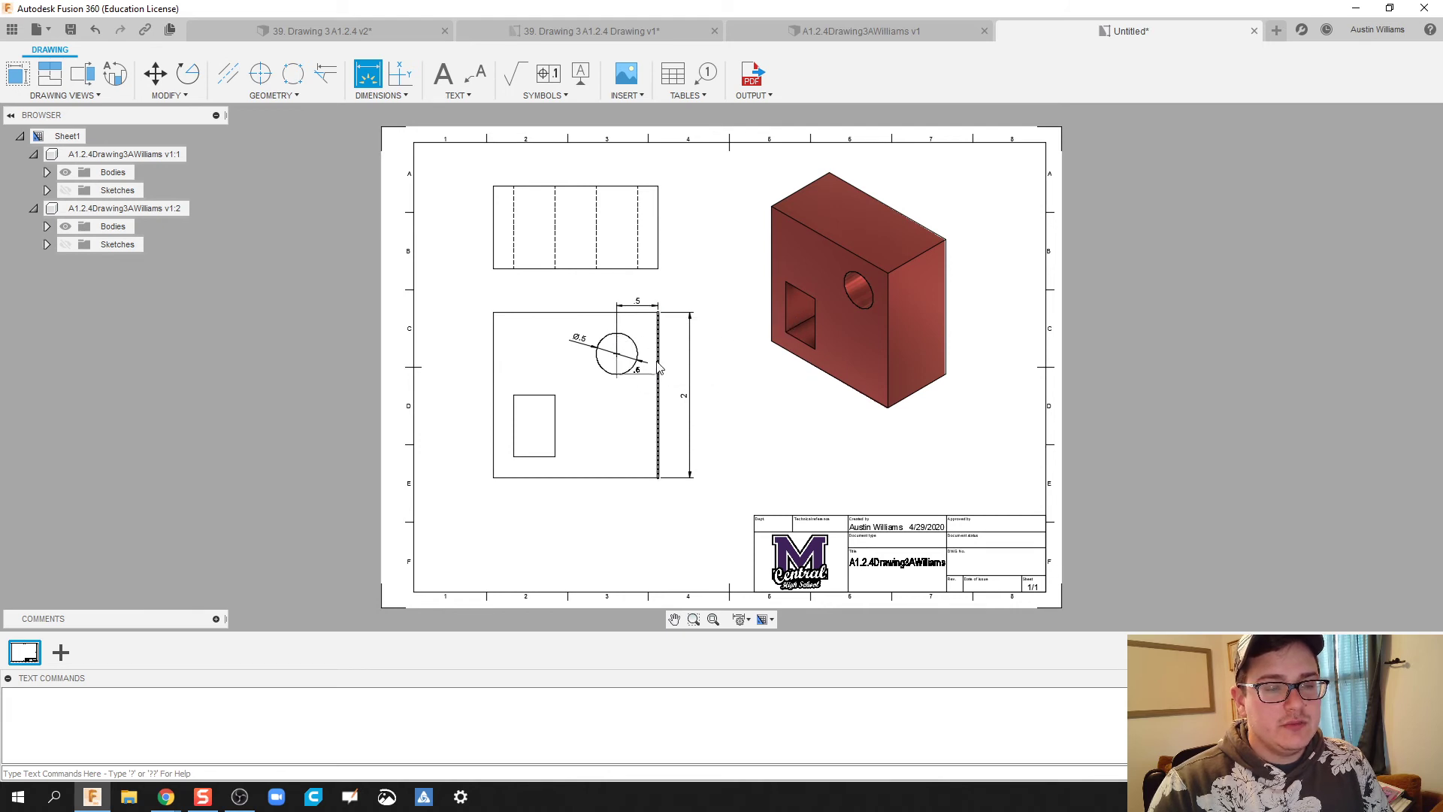
pyautogui.click(658, 312)
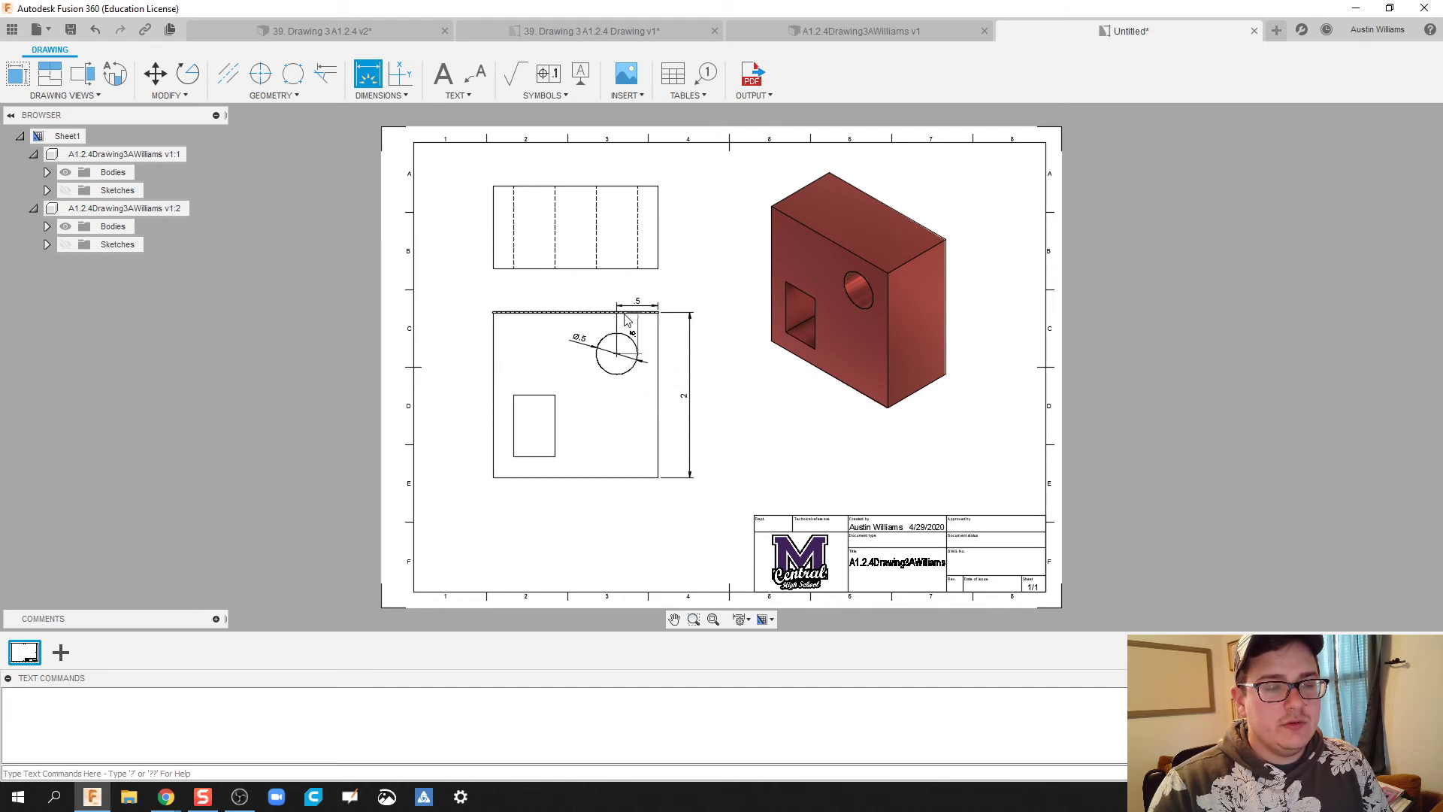
pyautogui.click(675, 342)
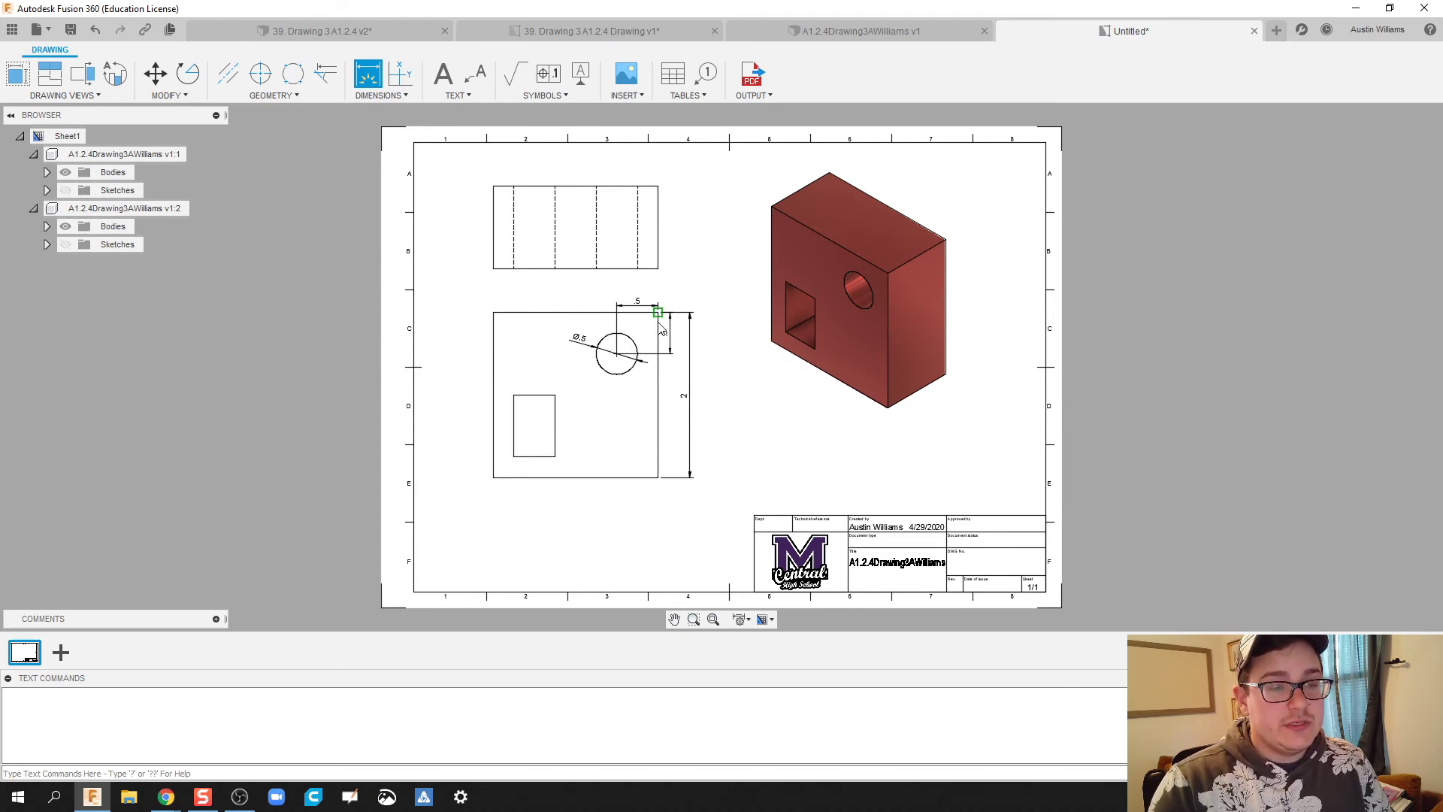
pyautogui.click(659, 237)
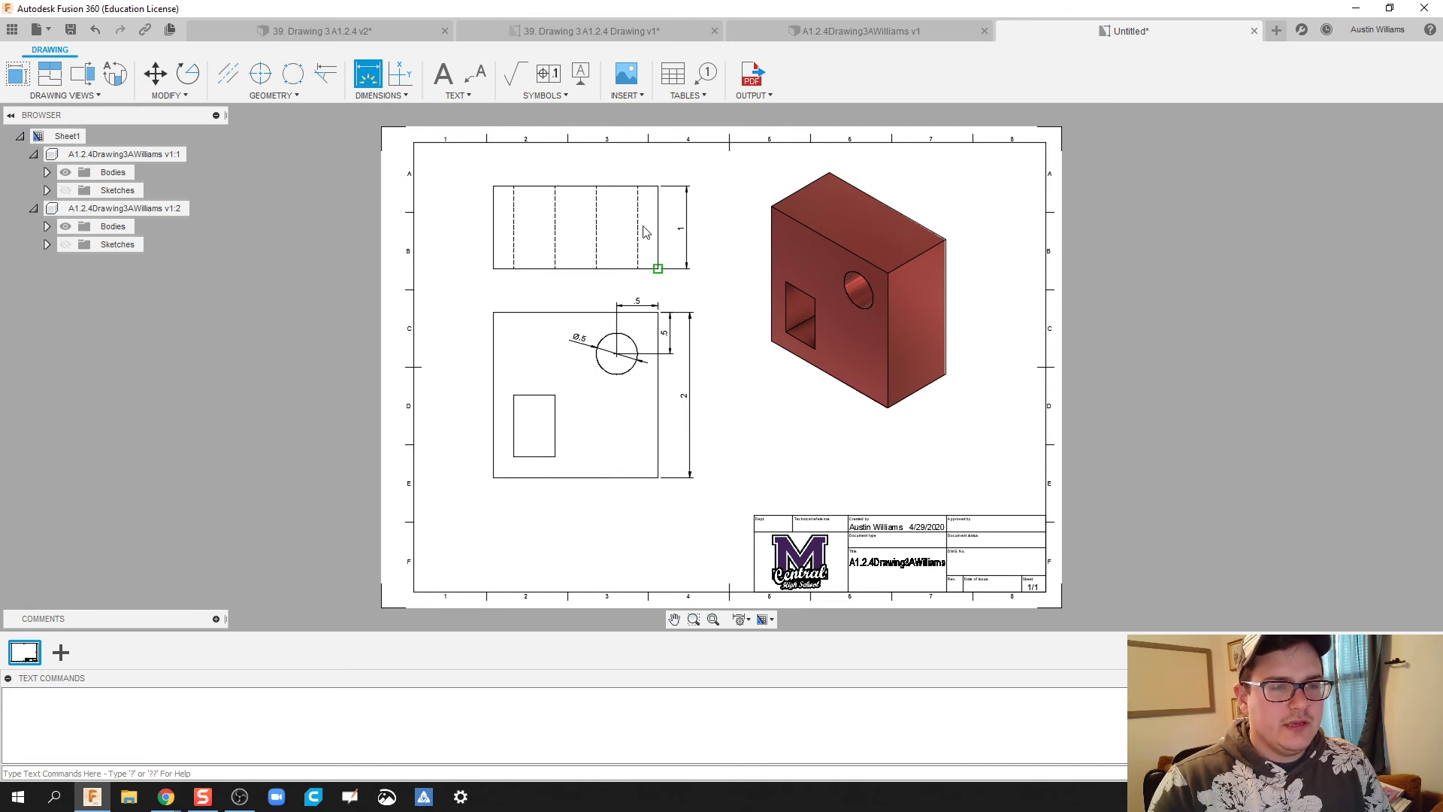
# Dimension the pocket's .5 width and .75 height, cancelling a stray angle dimension
pyautogui.click(556, 437)
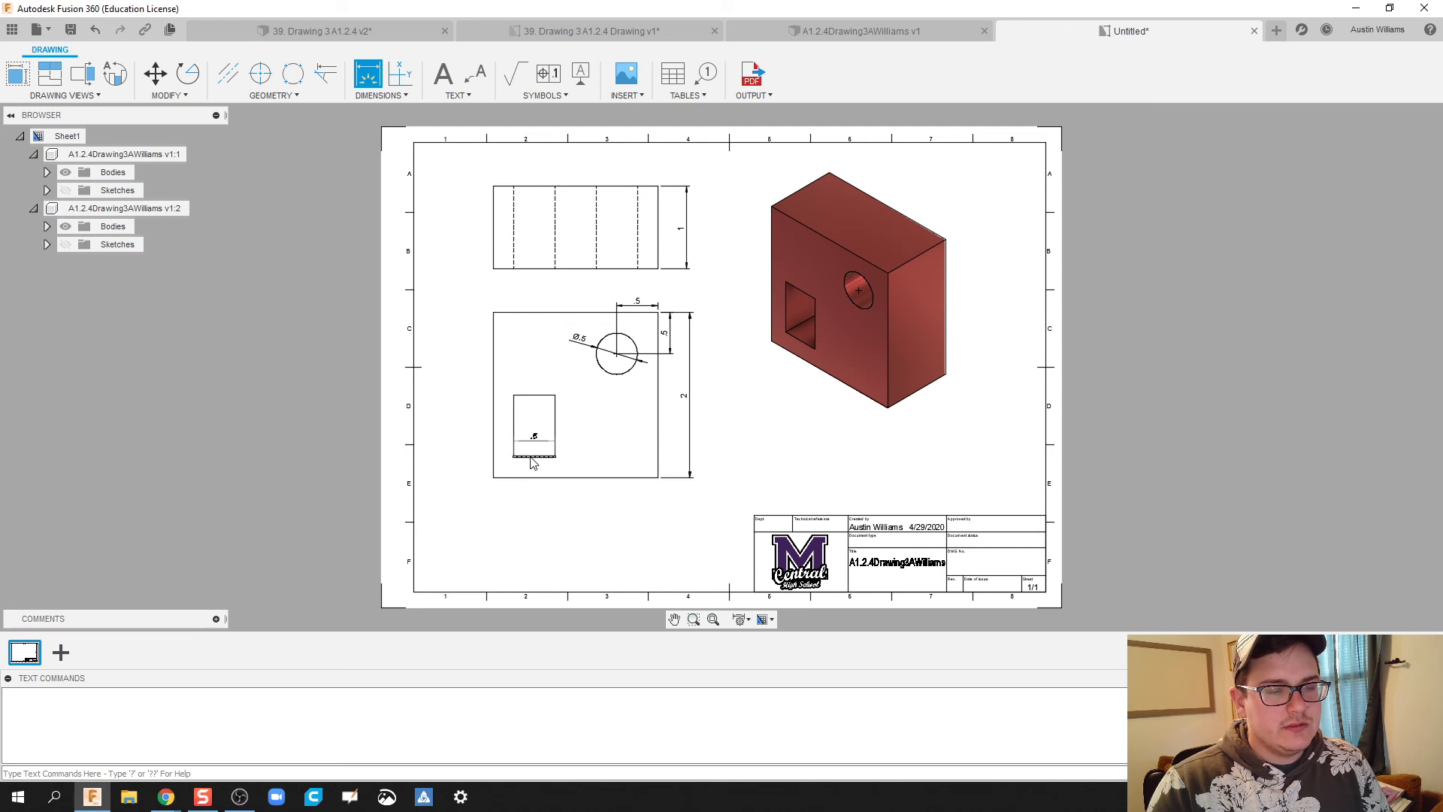
pyautogui.click(514, 442)
pyautogui.click(533, 500)
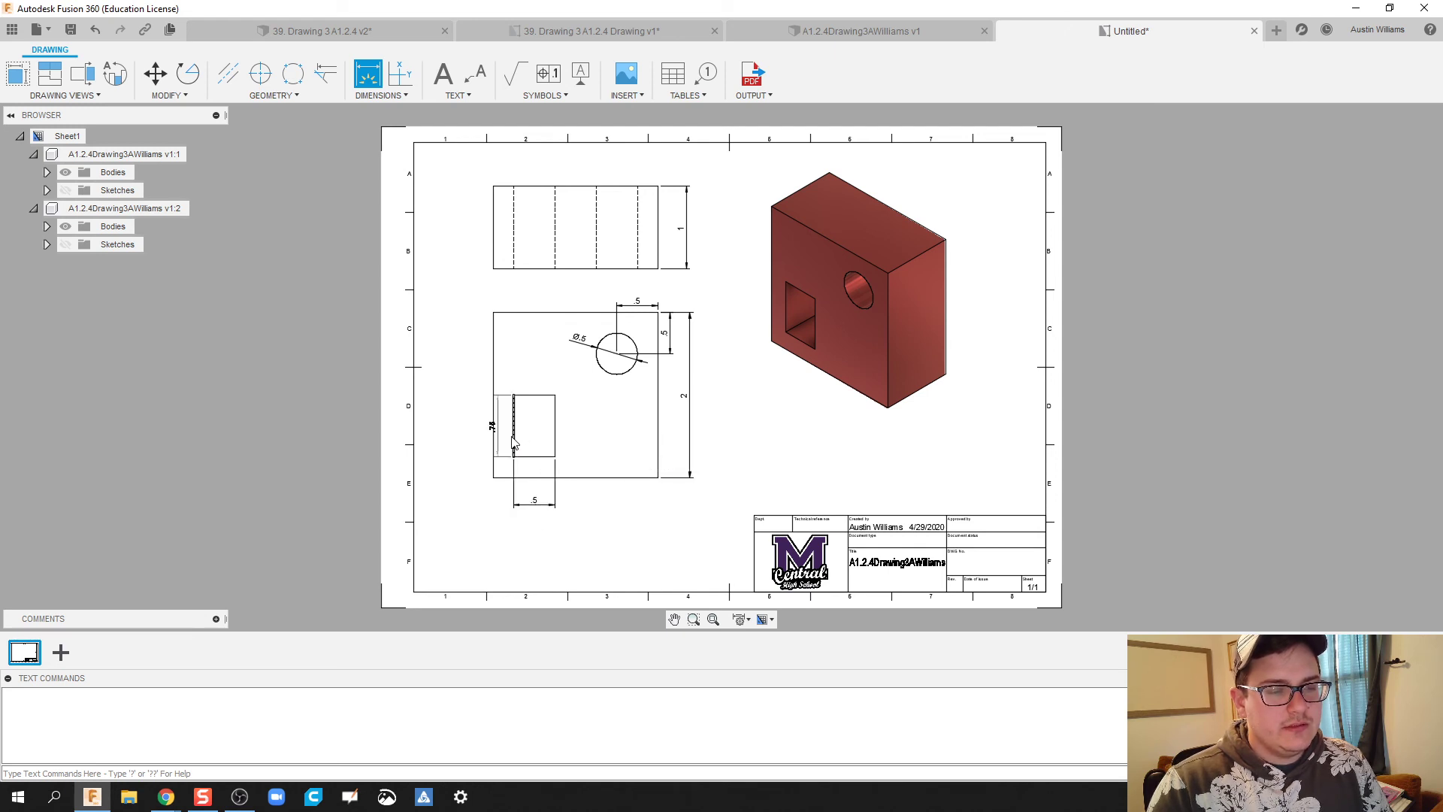
pyautogui.click(513, 432)
pyautogui.click(477, 442)
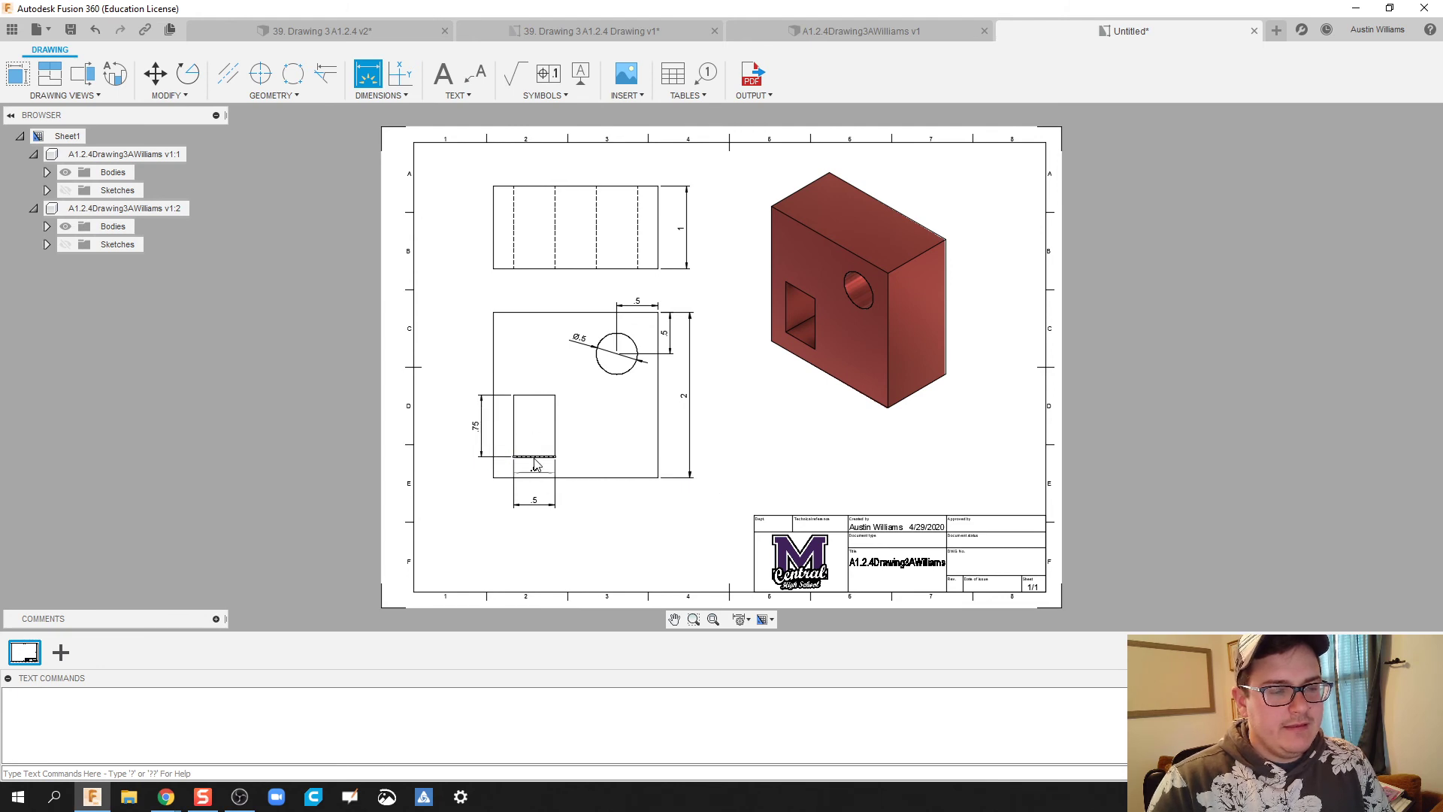
pyautogui.click(534, 458)
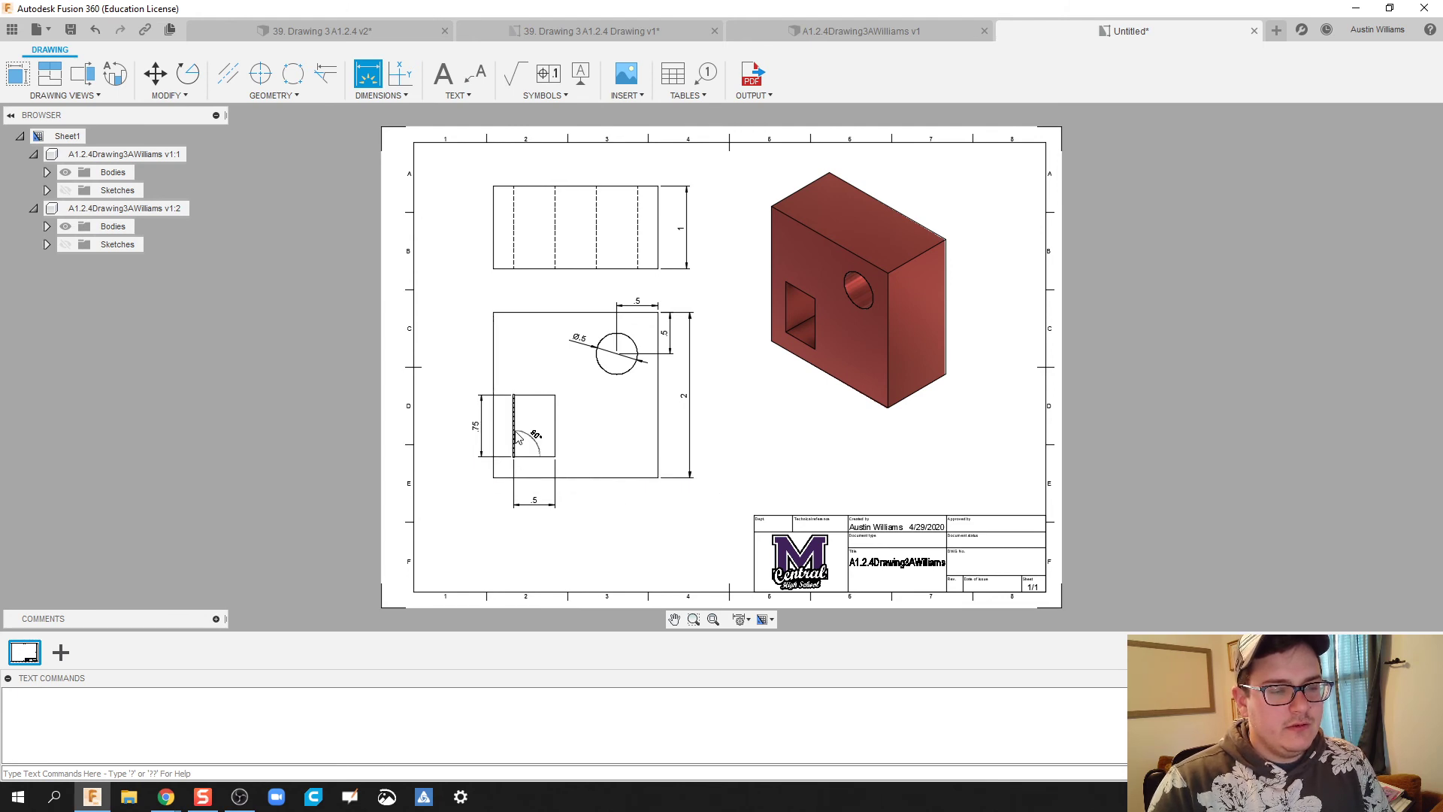
pyautogui.press('Escape')
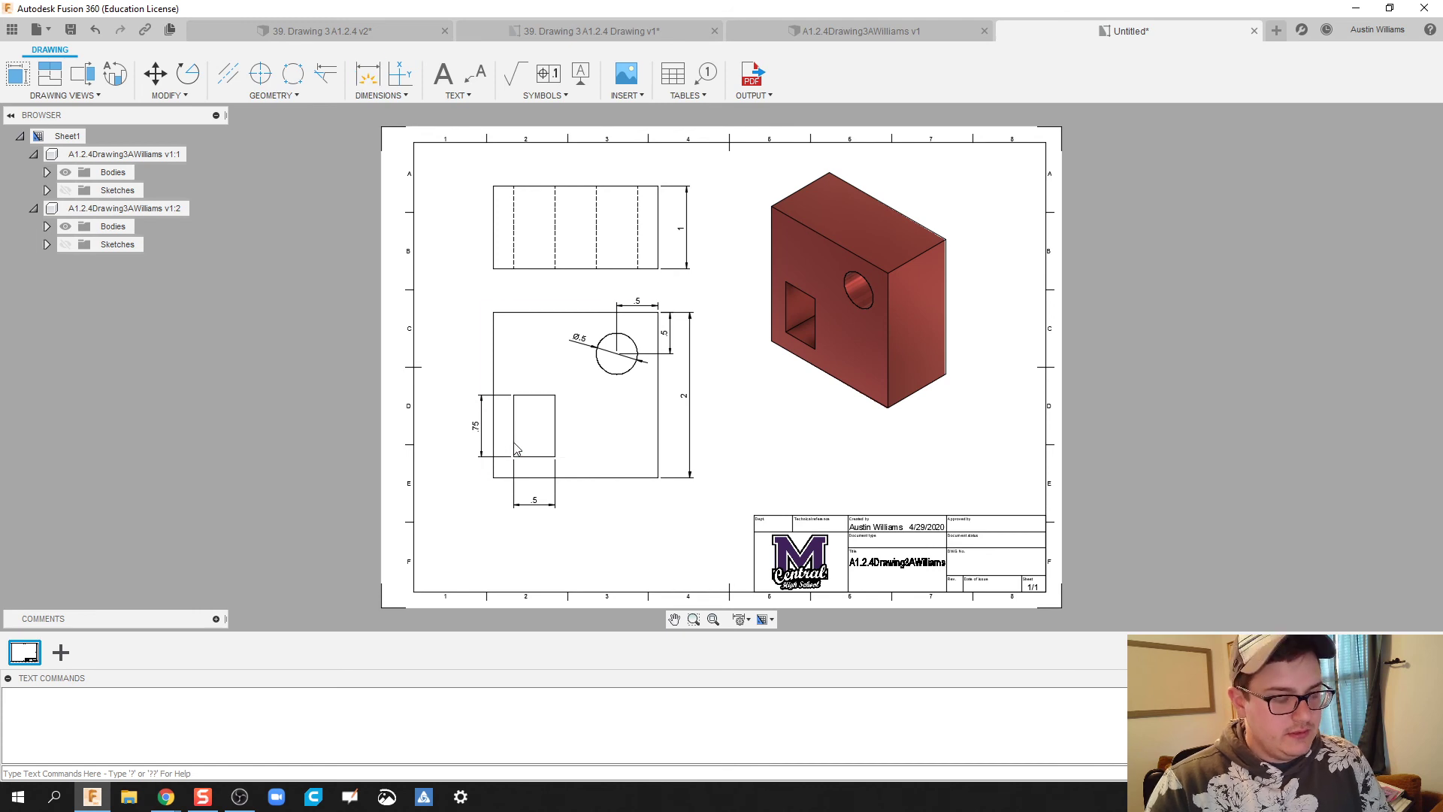
# Add the pocket's .25 offsets from the view's left and bottom edges
pyautogui.press('d')
pyautogui.click(513, 443)
pyautogui.click(493, 445)
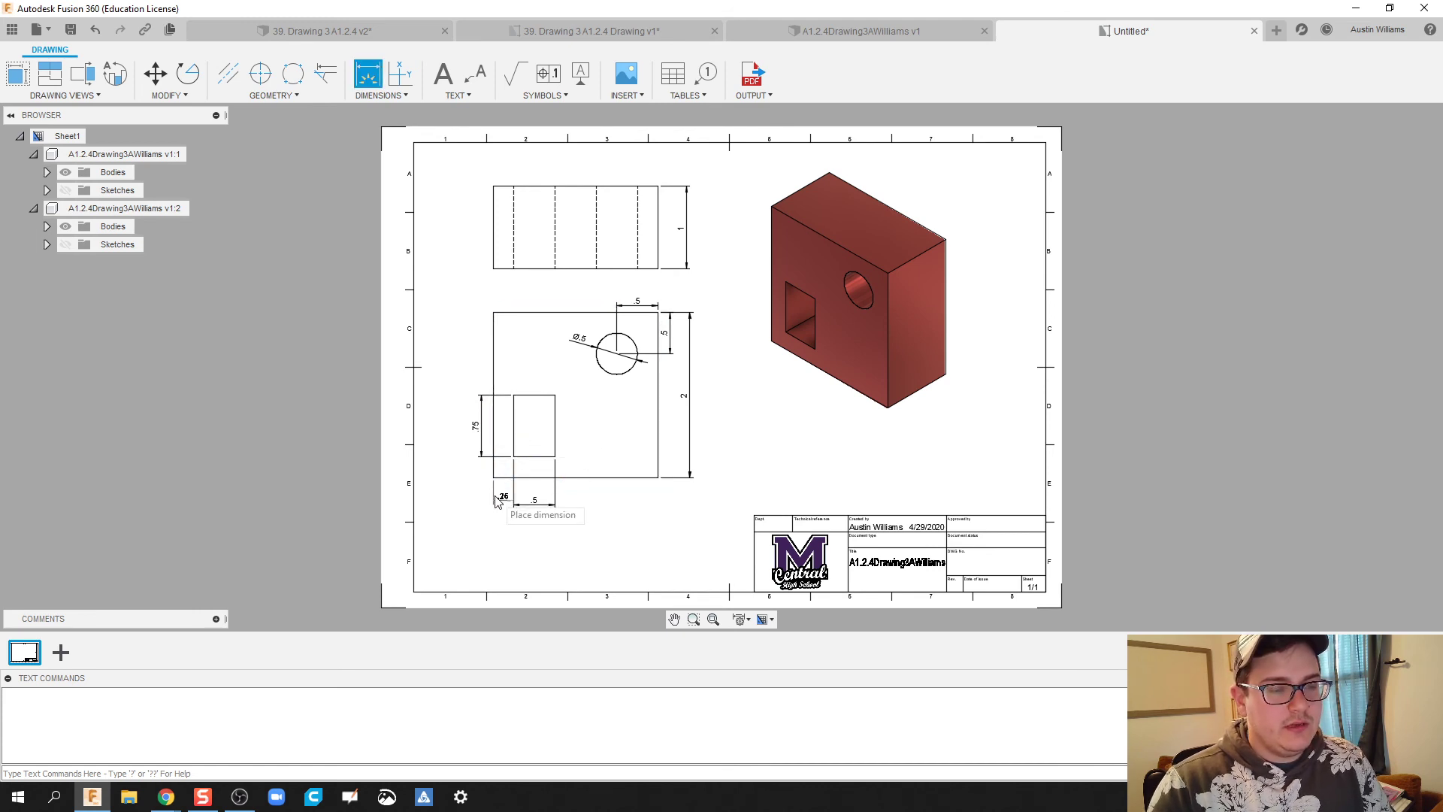
pyautogui.click(498, 502)
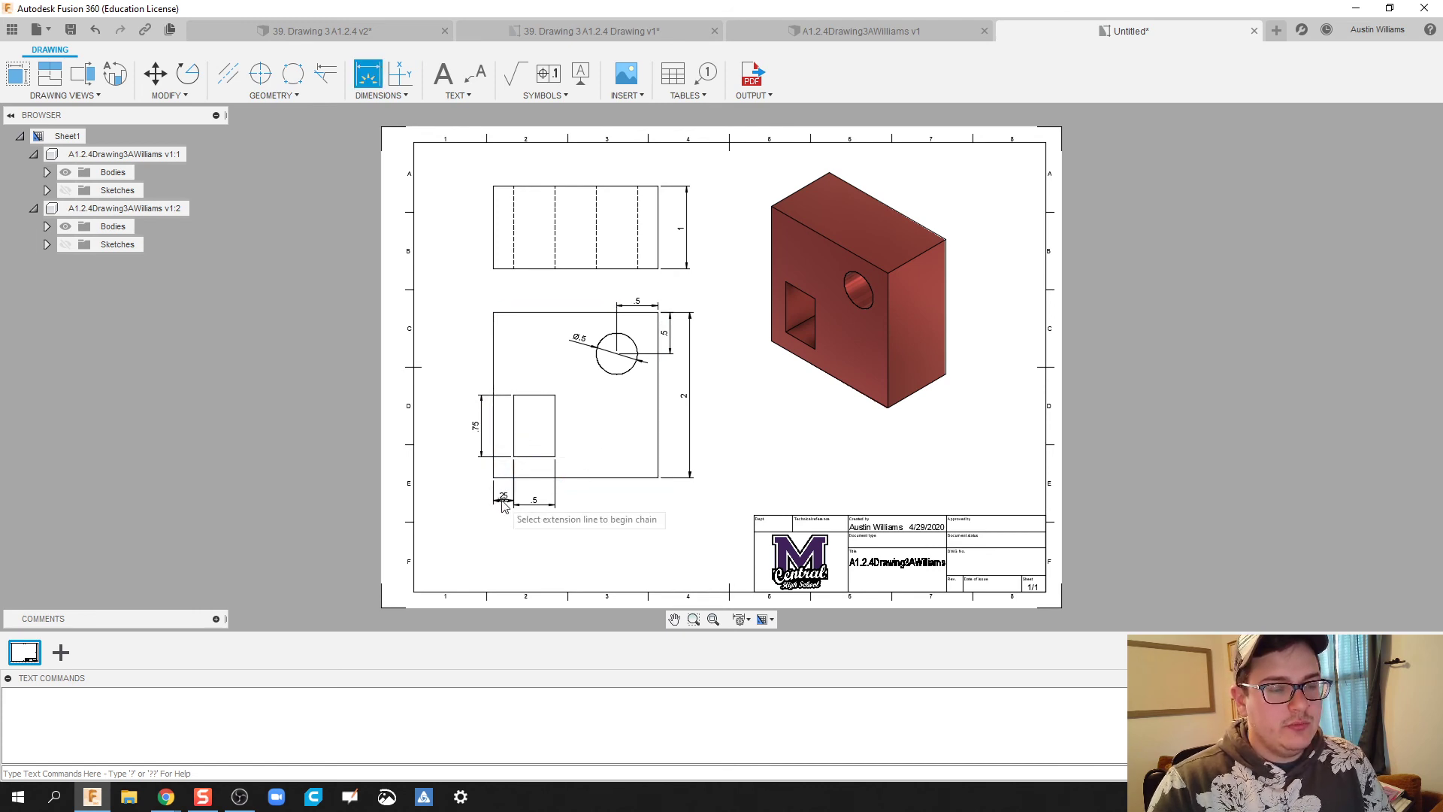
pyautogui.click(533, 456)
pyautogui.click(537, 477)
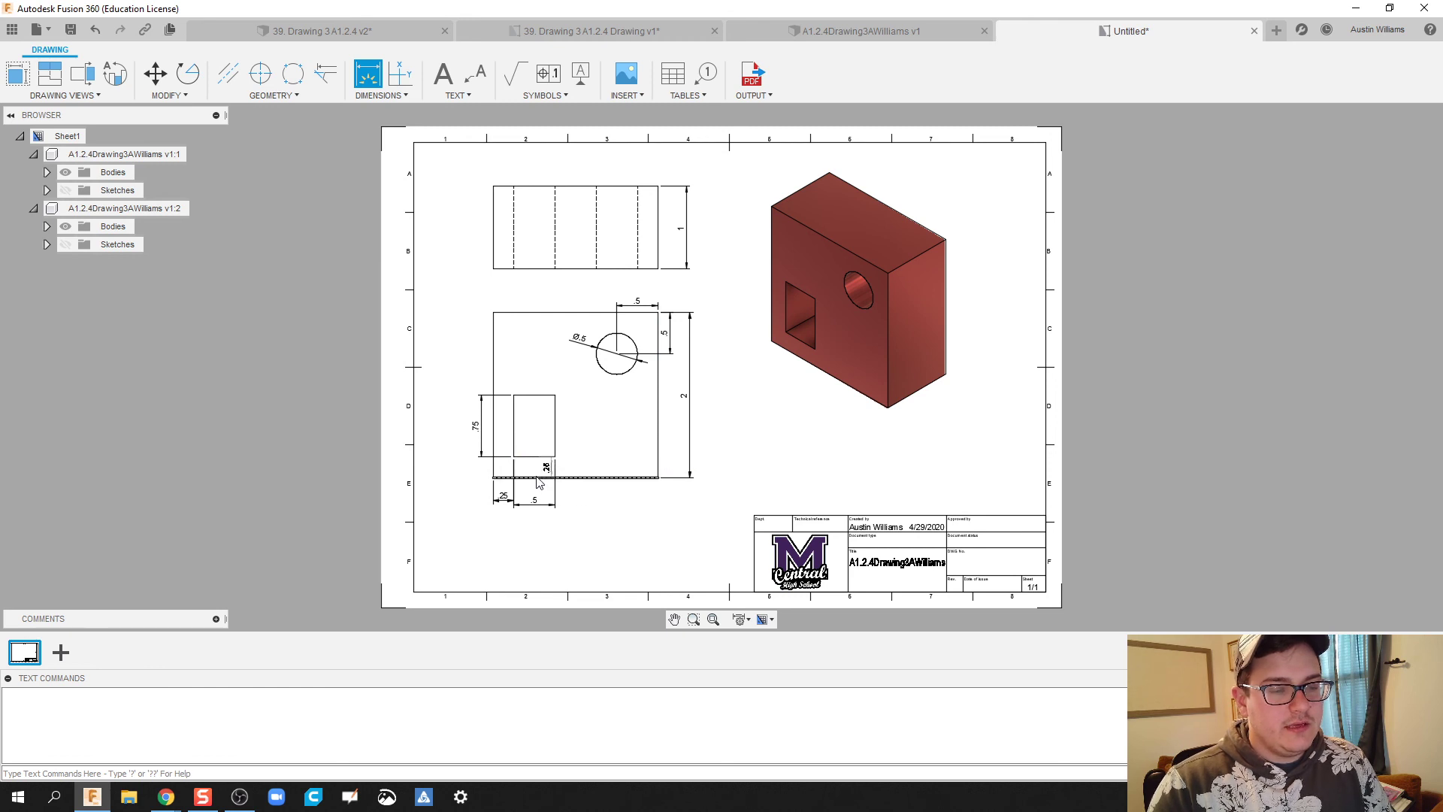
pyautogui.click(482, 468)
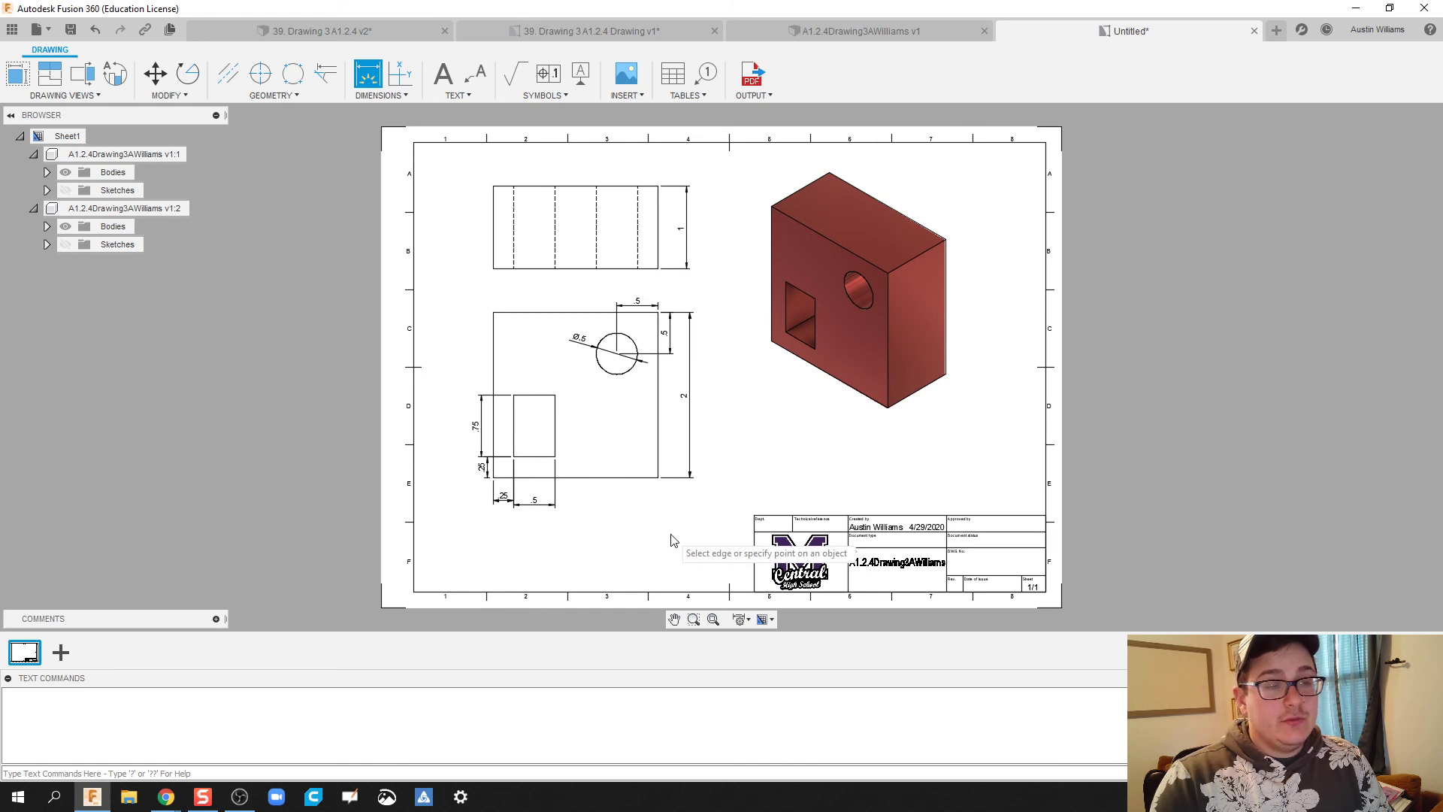
# Add a center mark to the hole in the front view
pyautogui.click(259, 75)
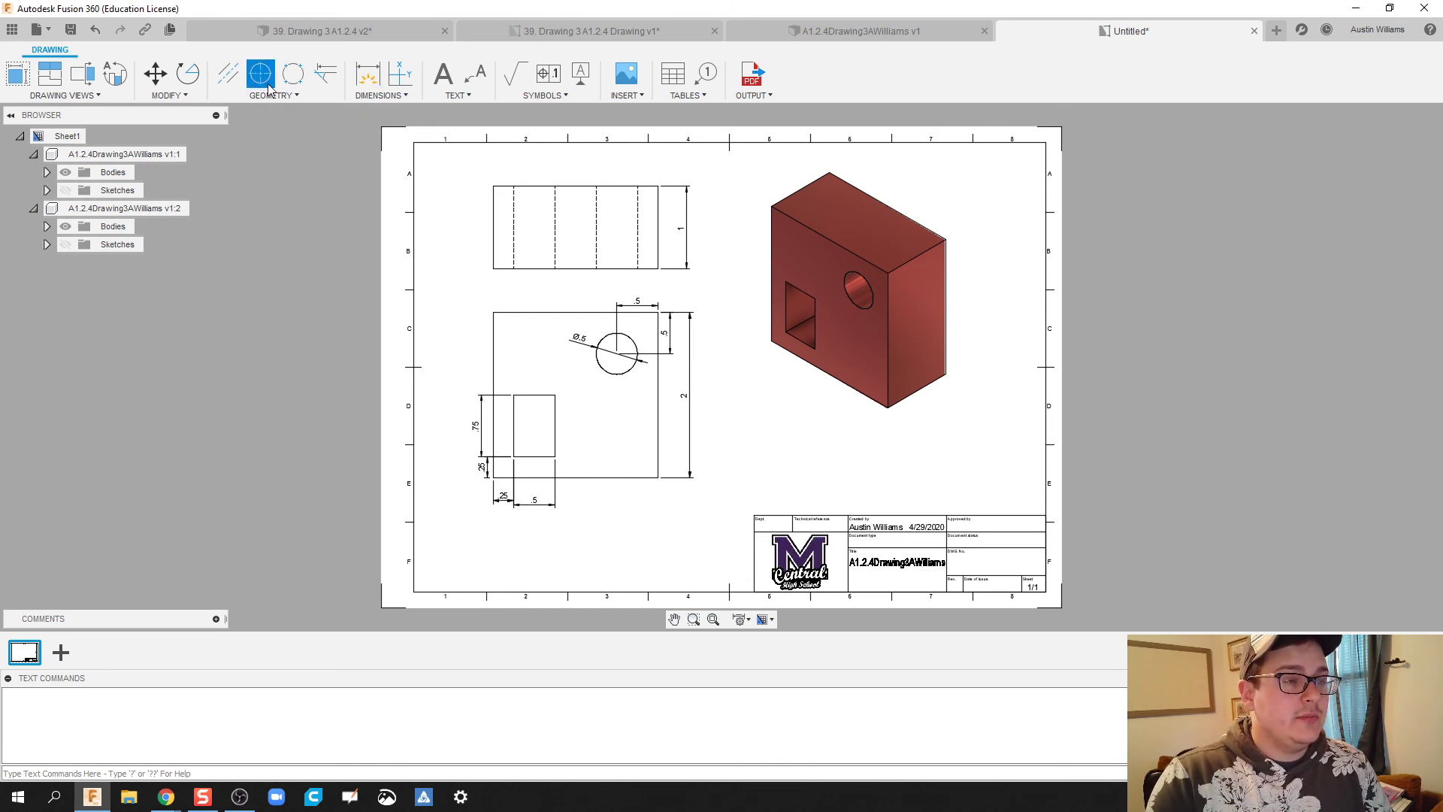
pyautogui.click(620, 376)
pyautogui.click(228, 75)
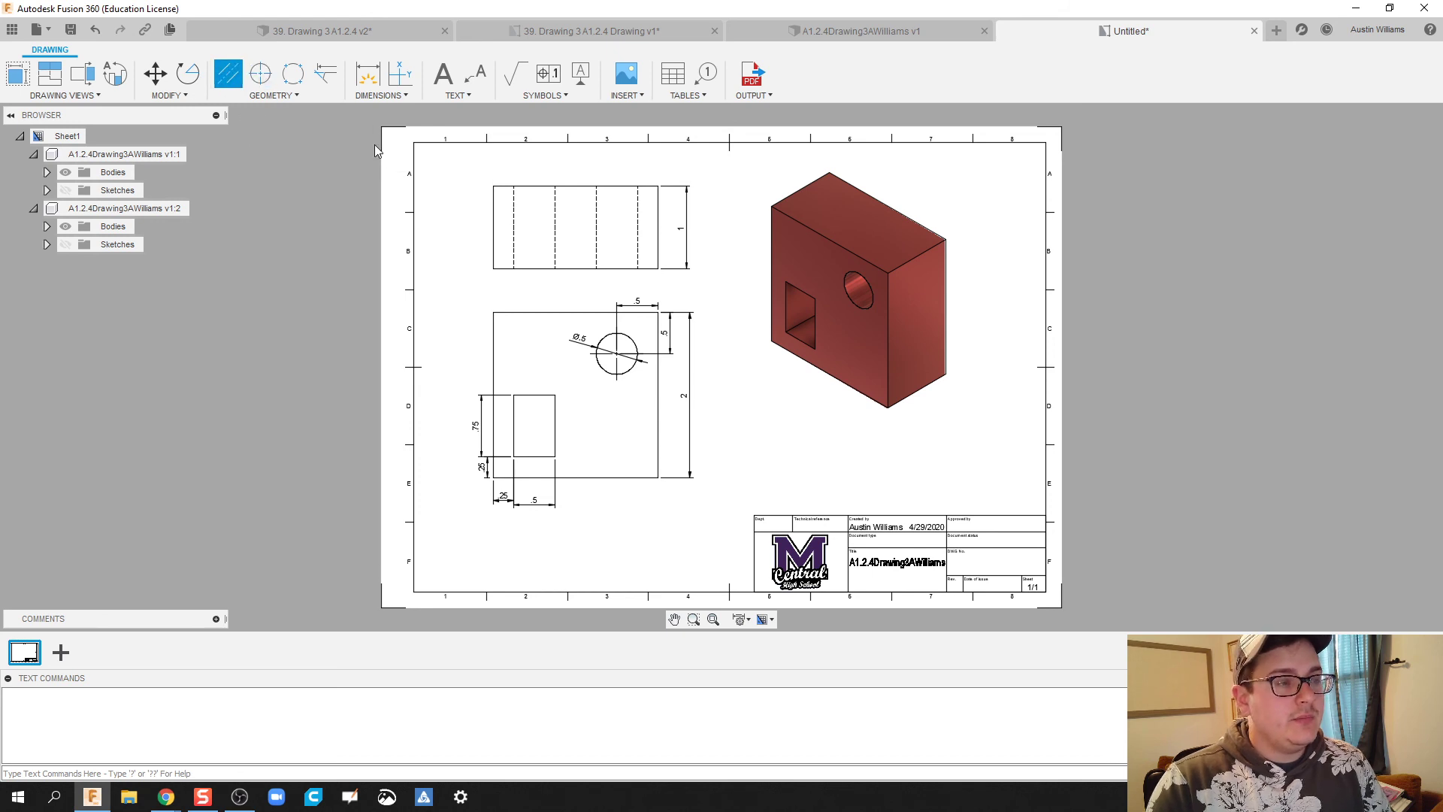